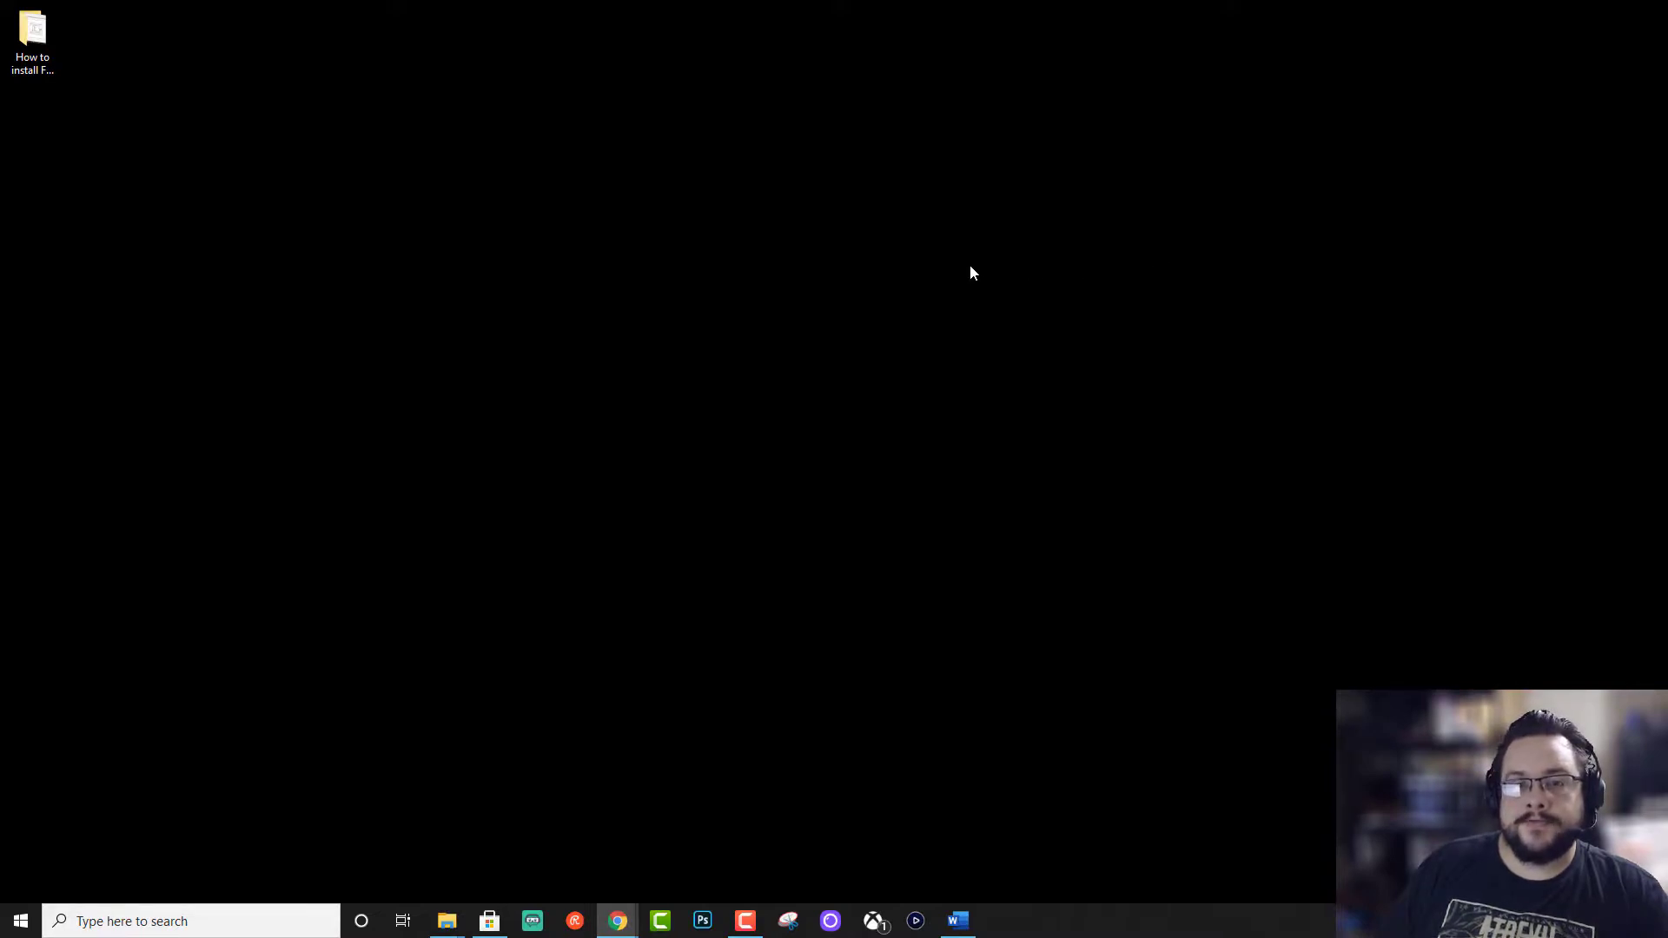
# Step: Search the Start menu for 'firewall' and open the Windows Defender Firewall control panel page
pyautogui.click(12, 928)
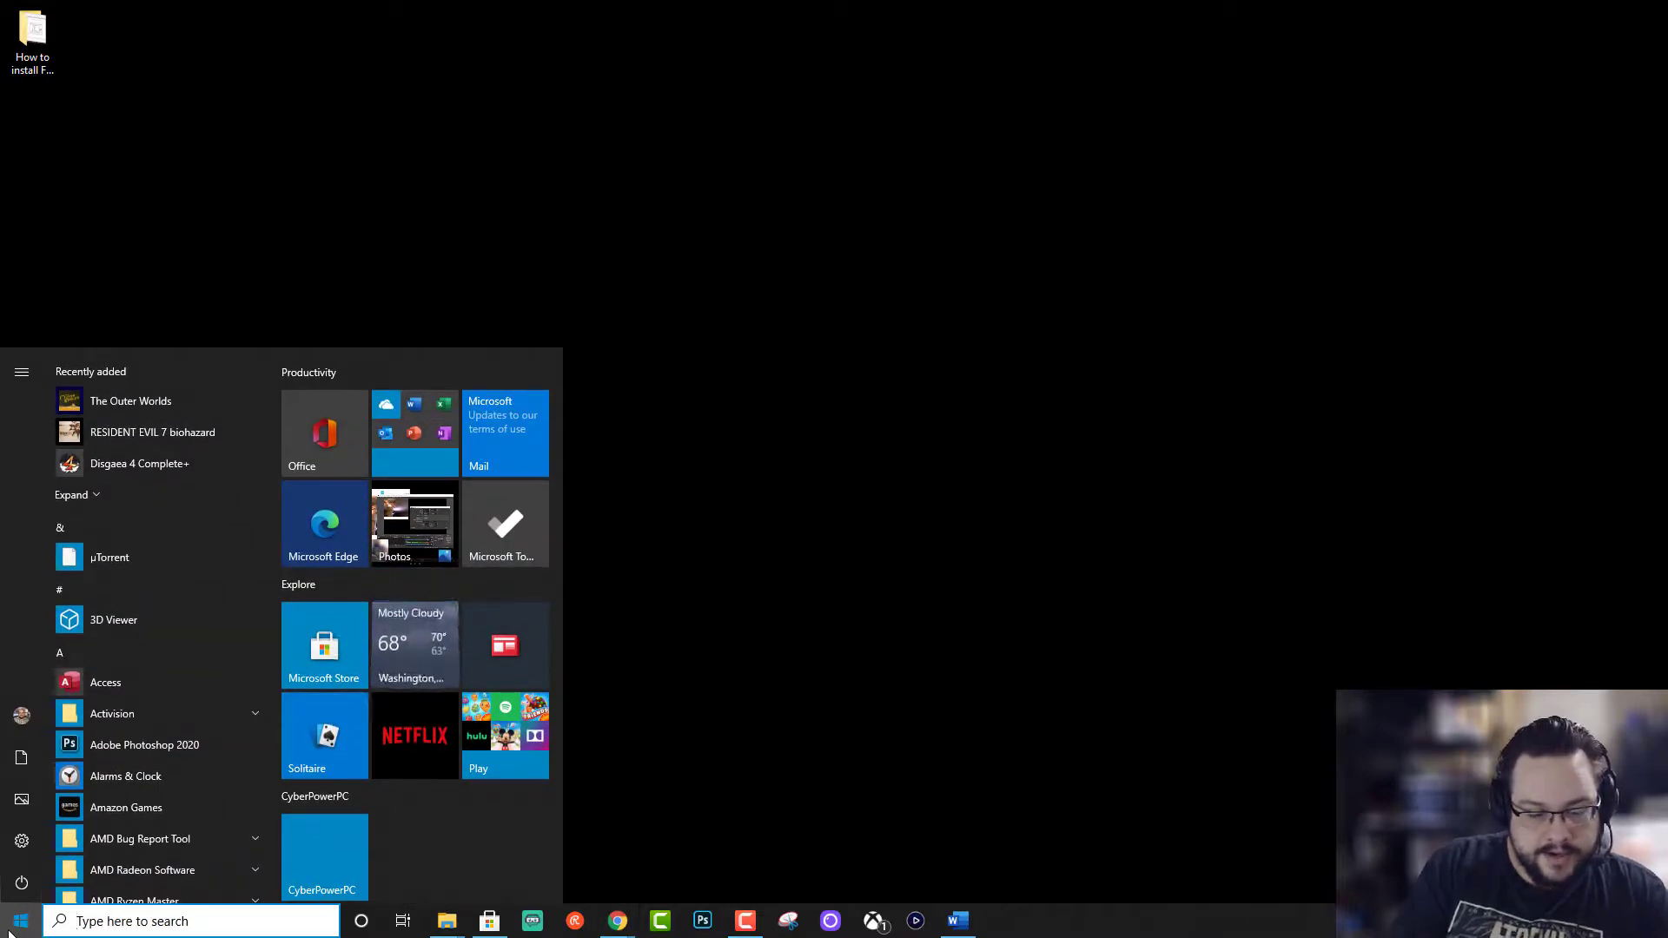
pyautogui.write('firewall')
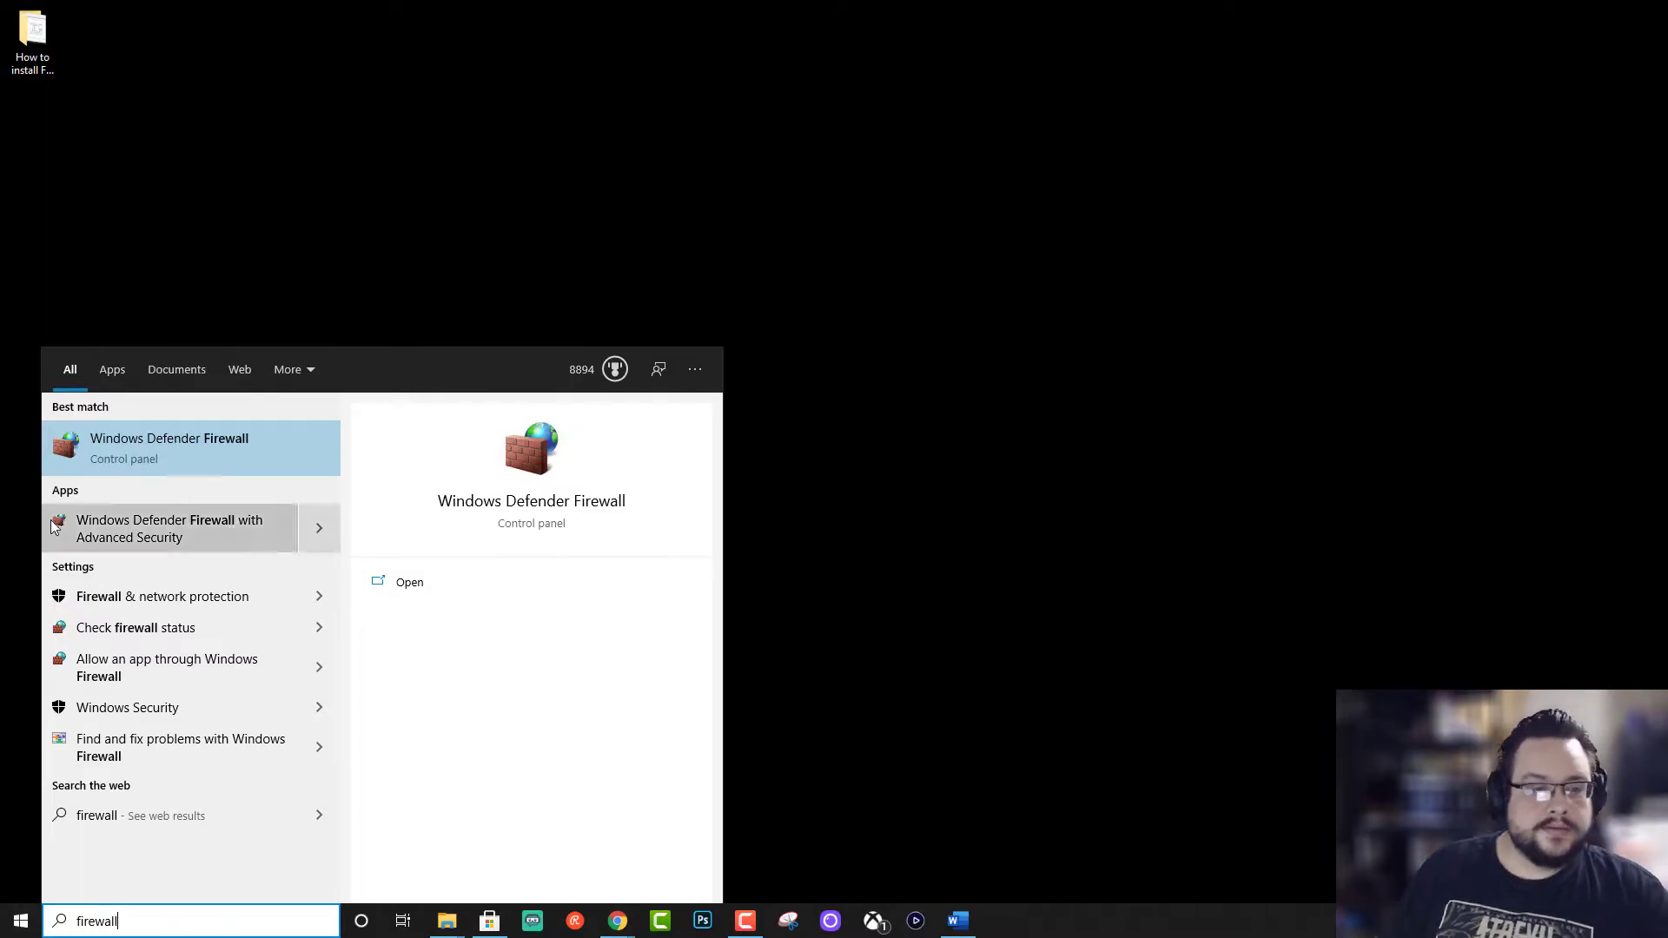
pyautogui.click(146, 461)
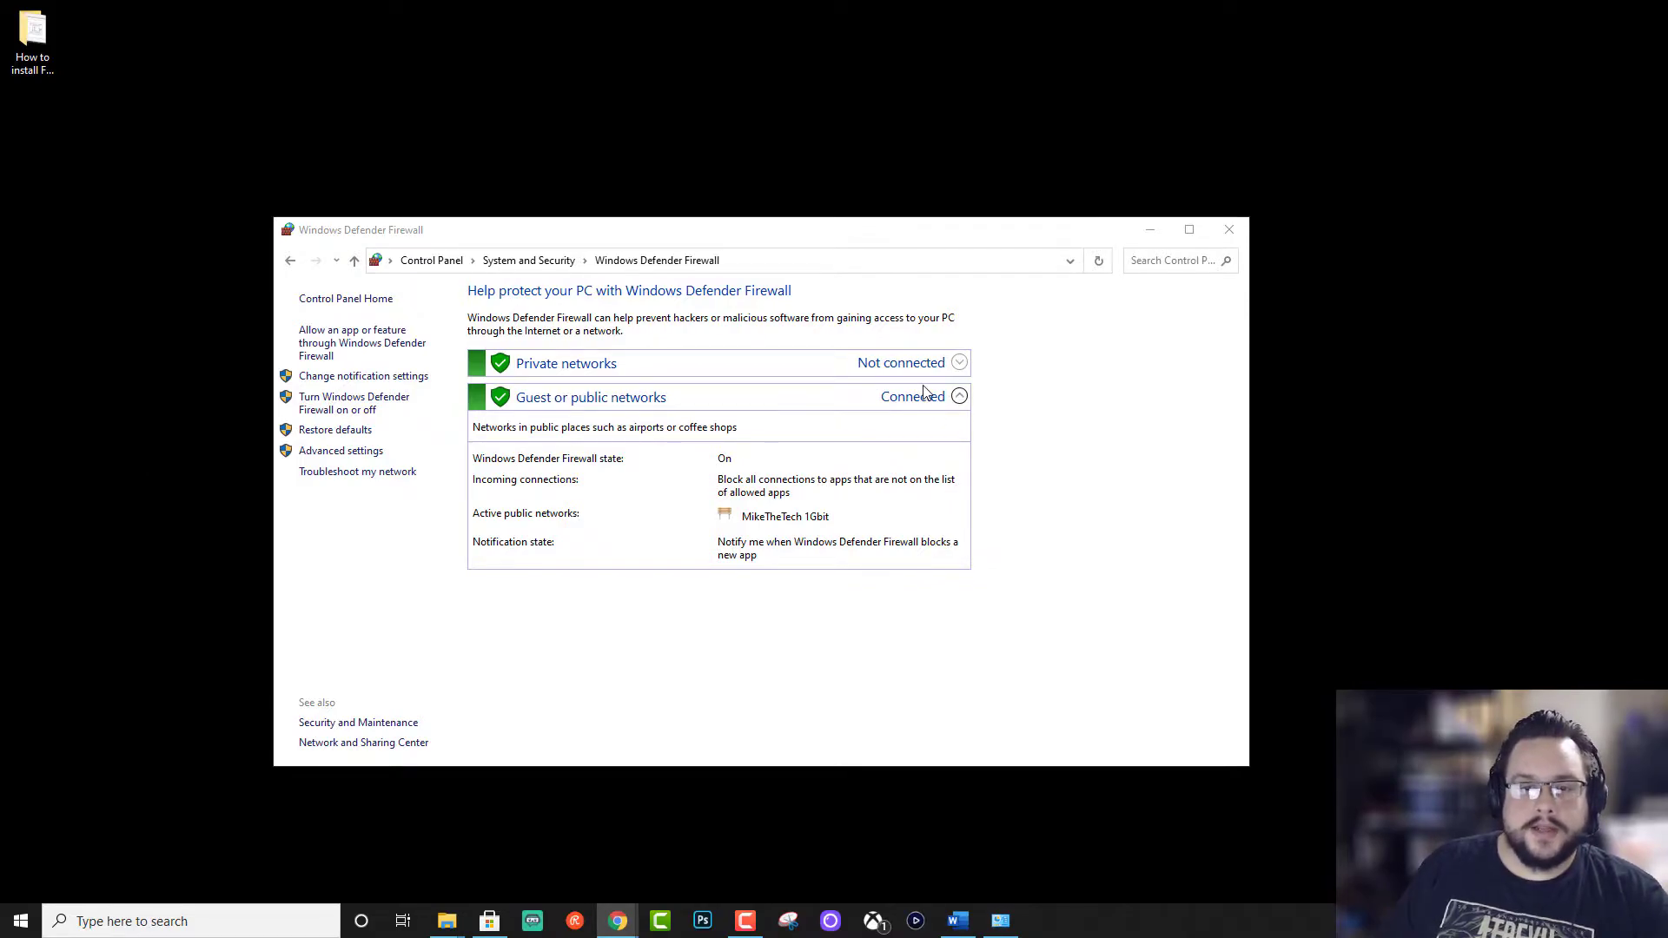
# Step: Open Advanced settings, center that window, and show the Inbound Rules list
pyautogui.click(365, 451)
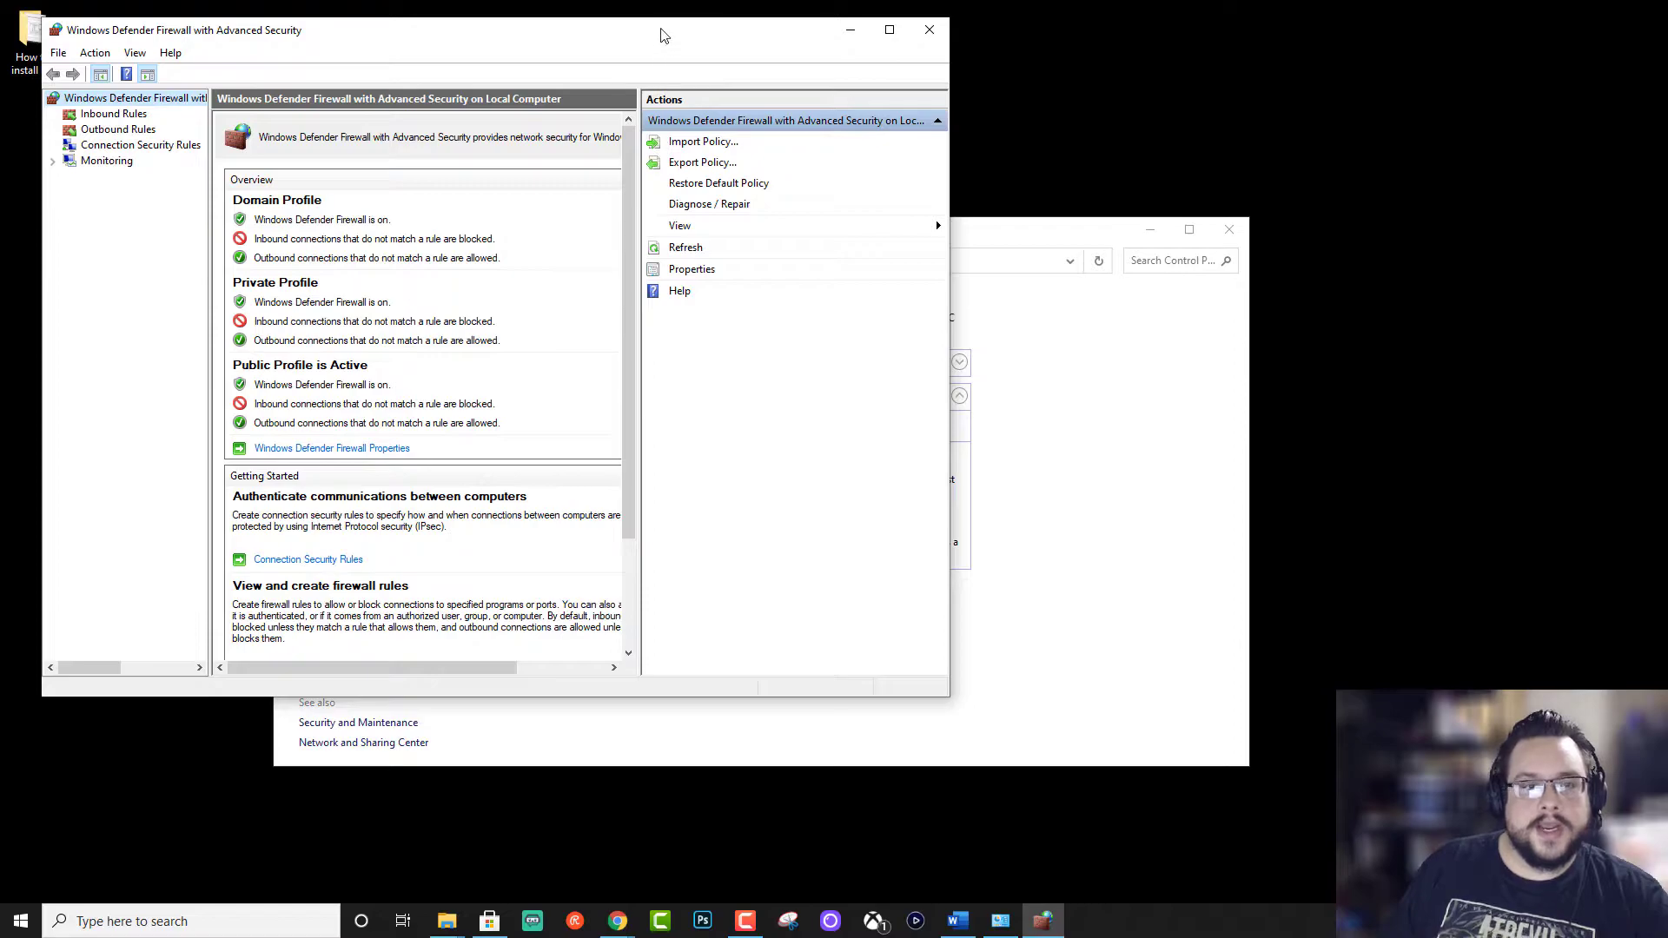
pyautogui.moveTo(663, 33); pyautogui.dragTo(997, 123)
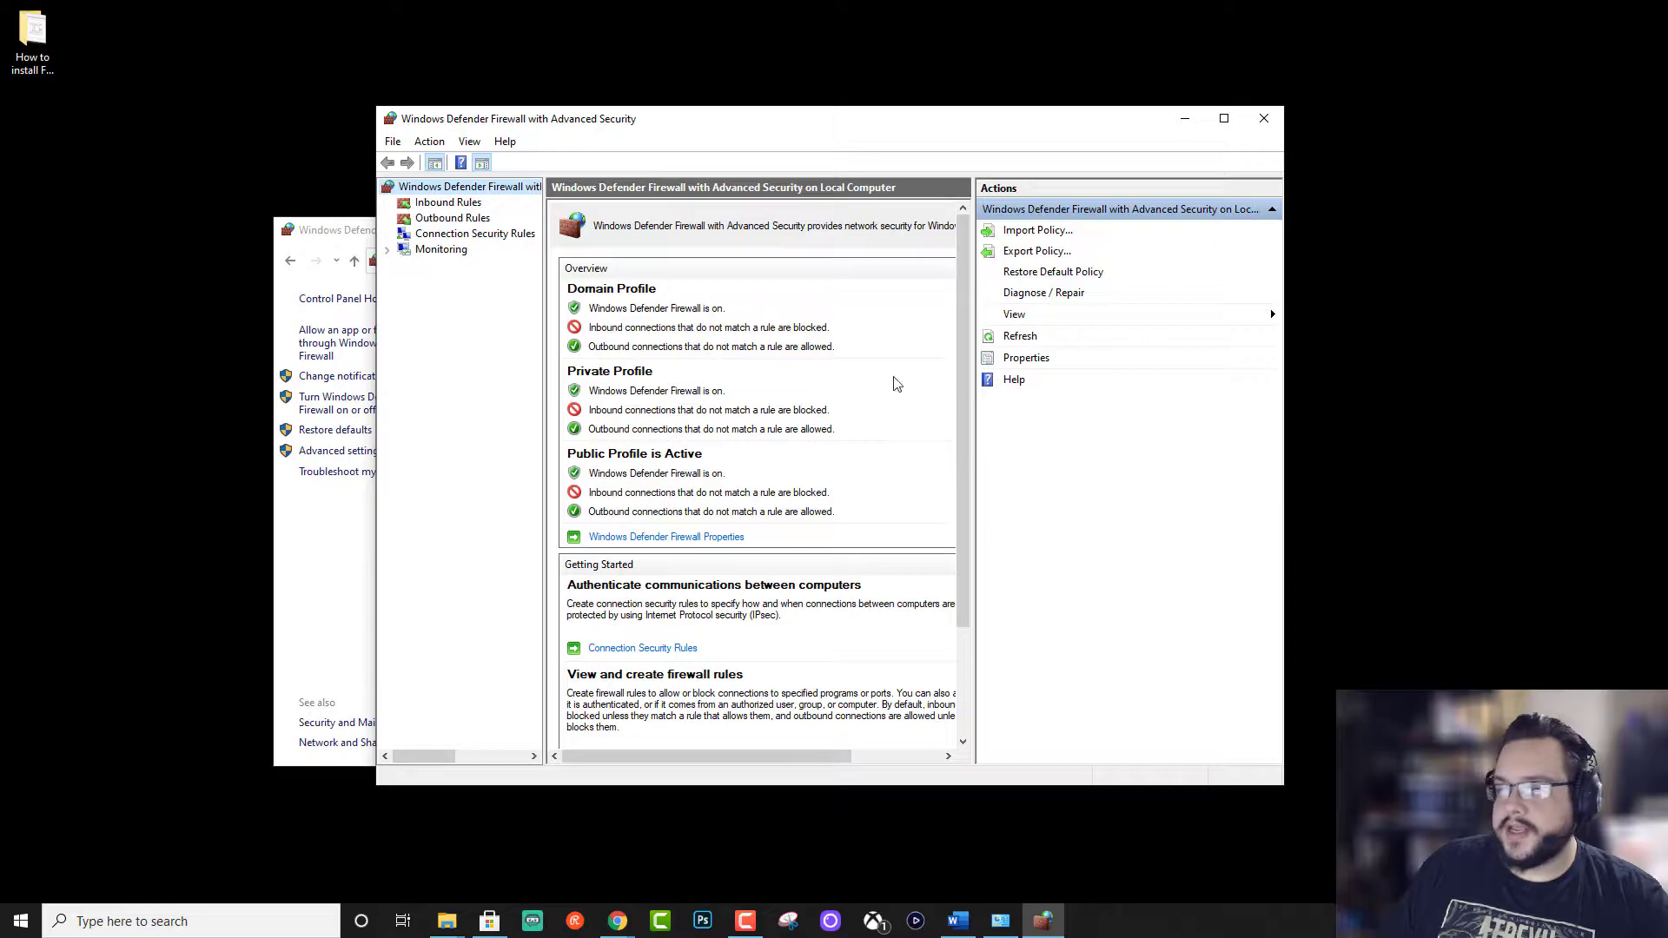
pyautogui.click(443, 207)
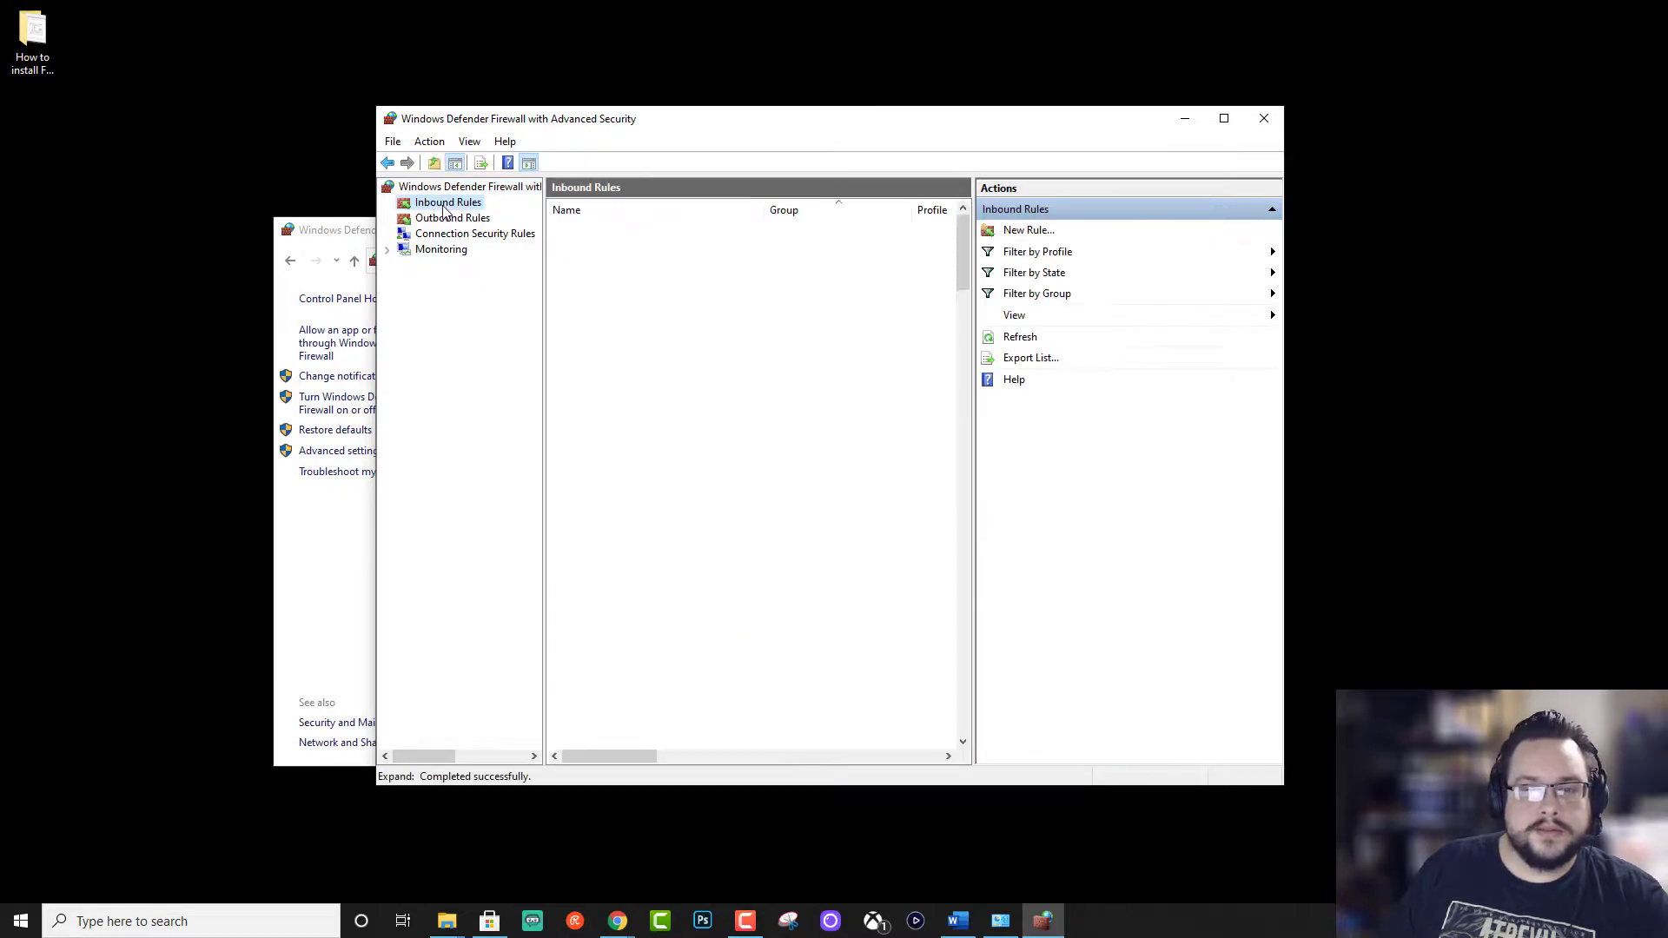
# Step: Start a new port-based inbound rule for TCP specific ports 20, 21
pyautogui.click(1010, 232)
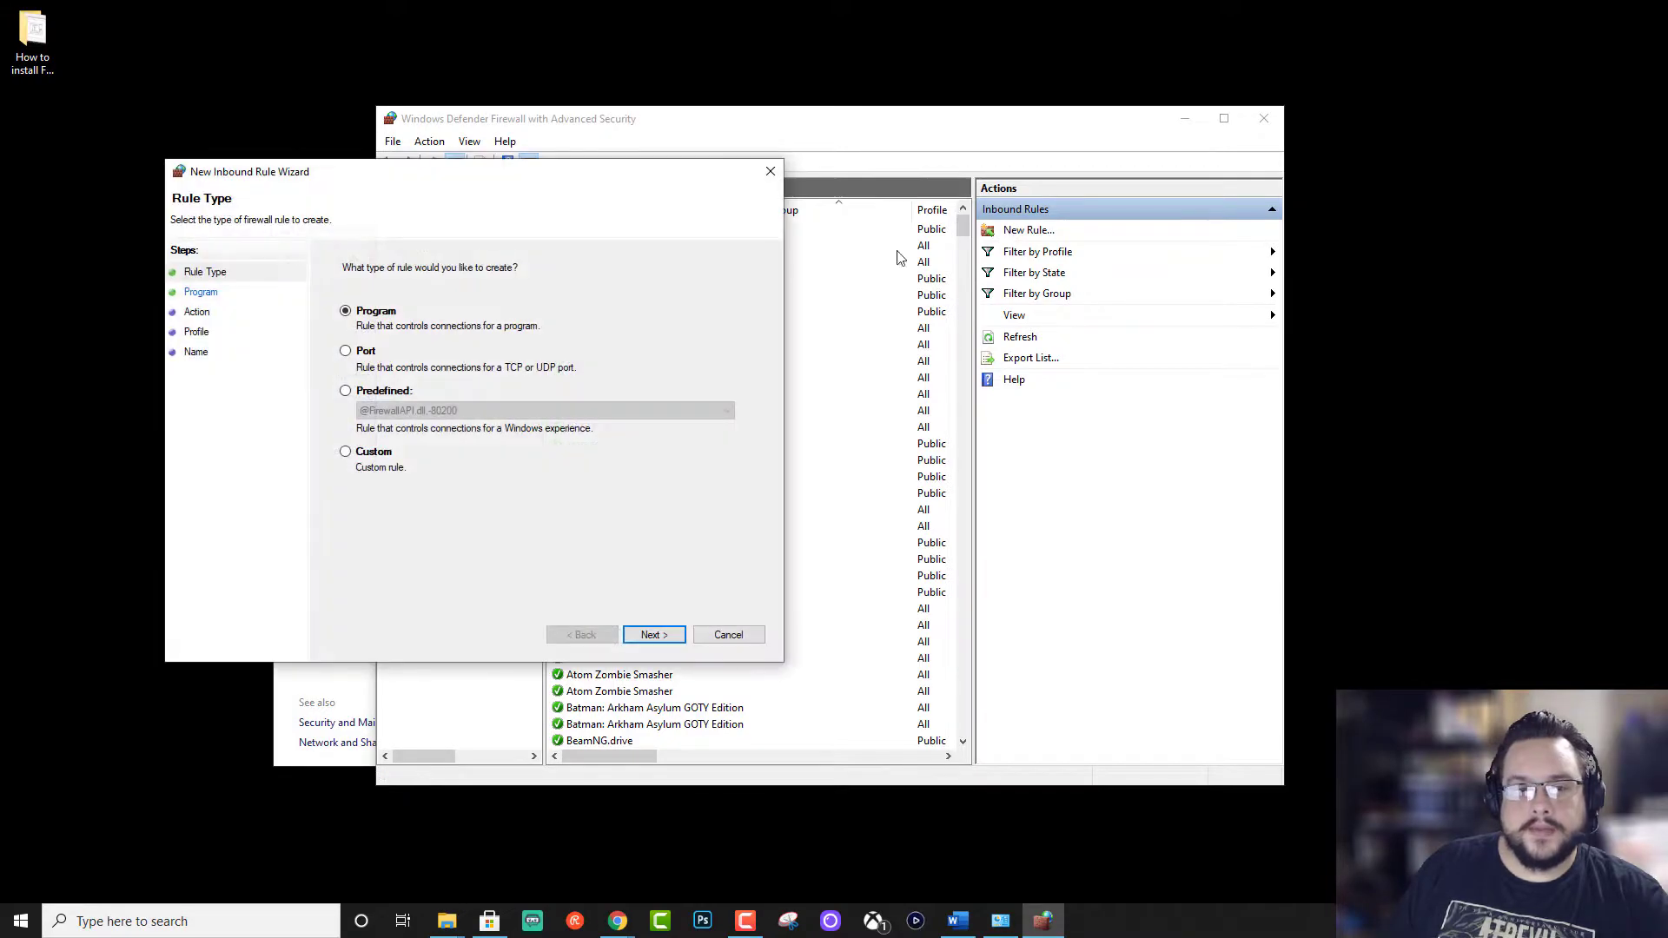
pyautogui.click(402, 350)
pyautogui.click(653, 635)
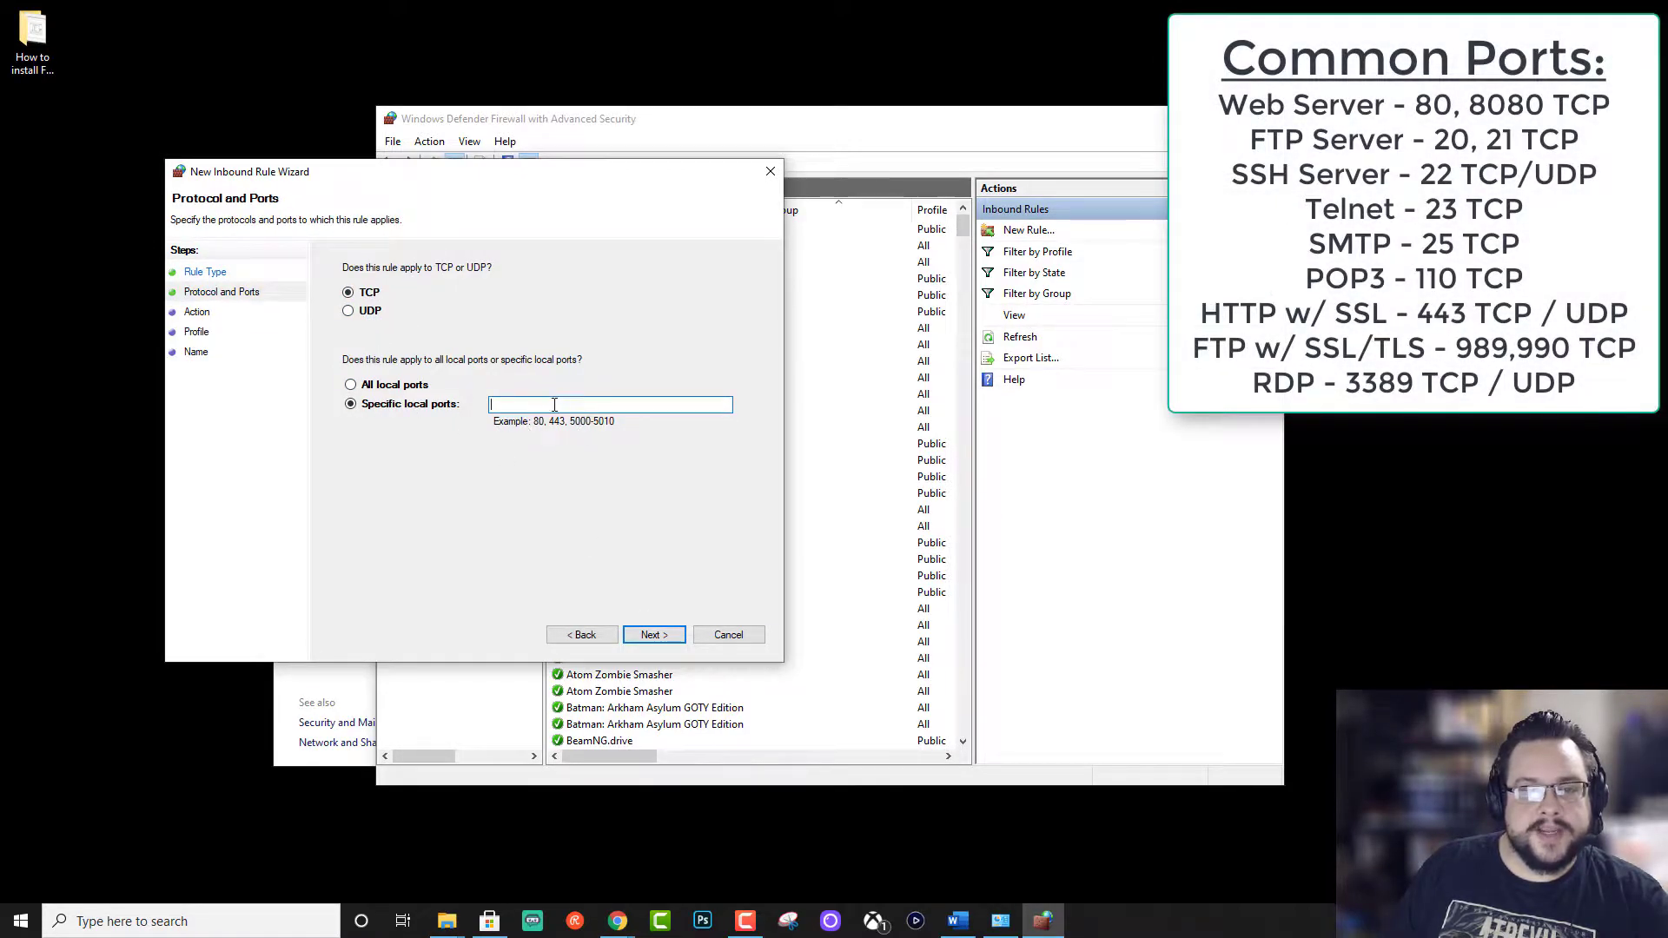
pyautogui.write('21')
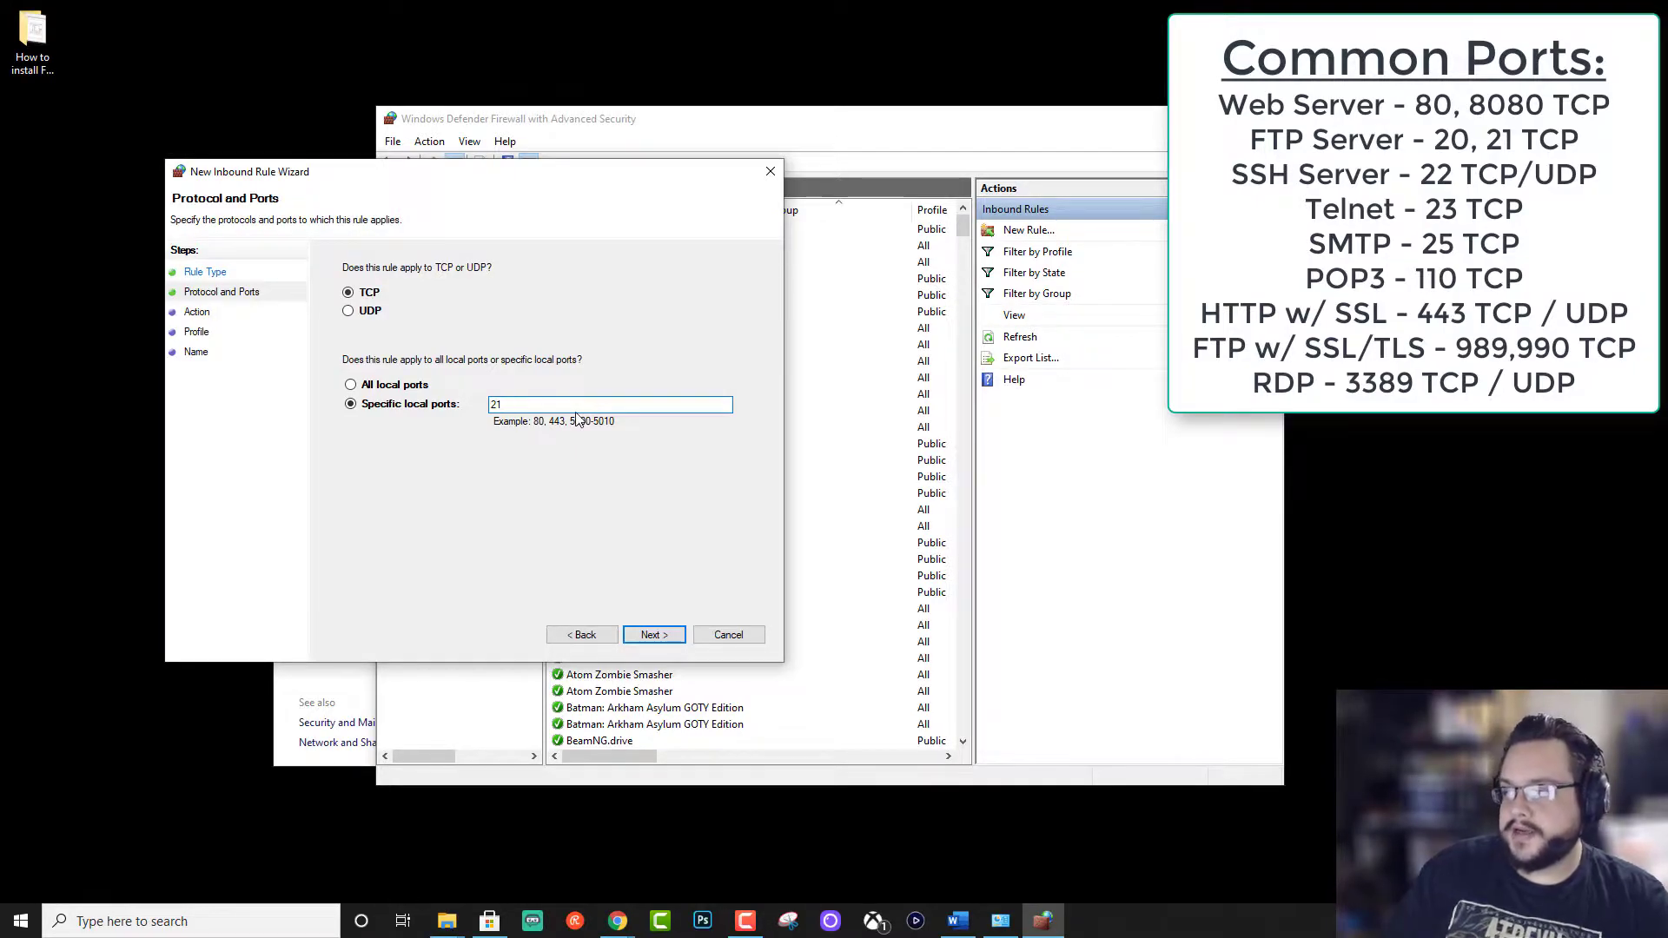
pyautogui.press('Home')
pyautogui.write('2')
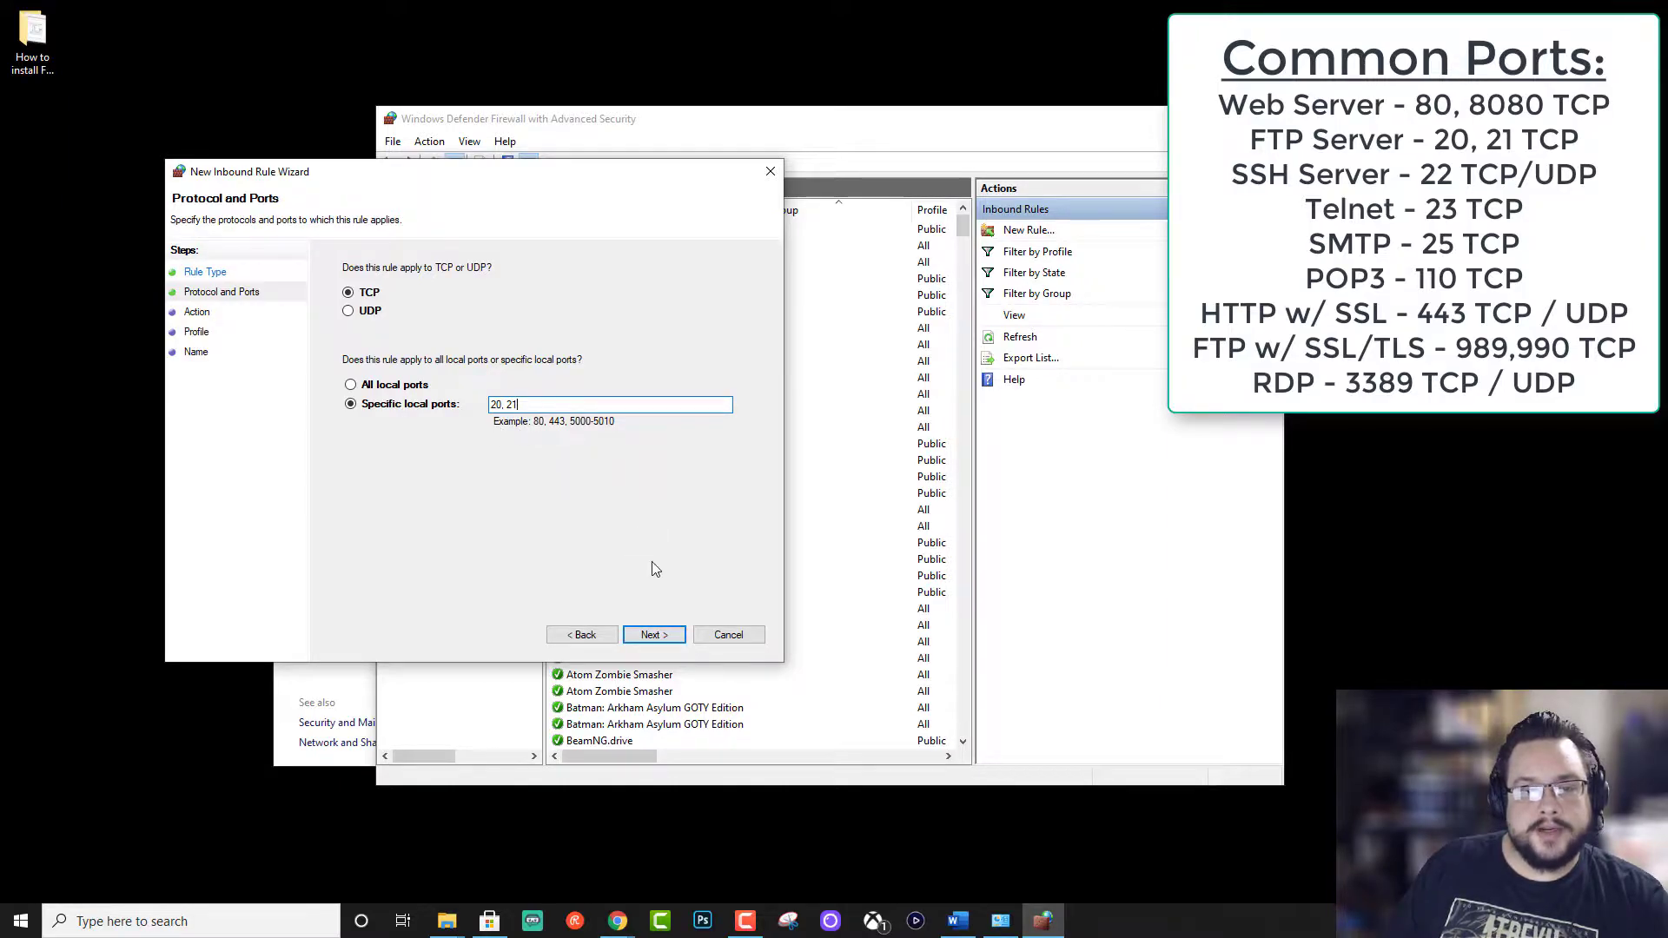
pyautogui.click(652, 638)
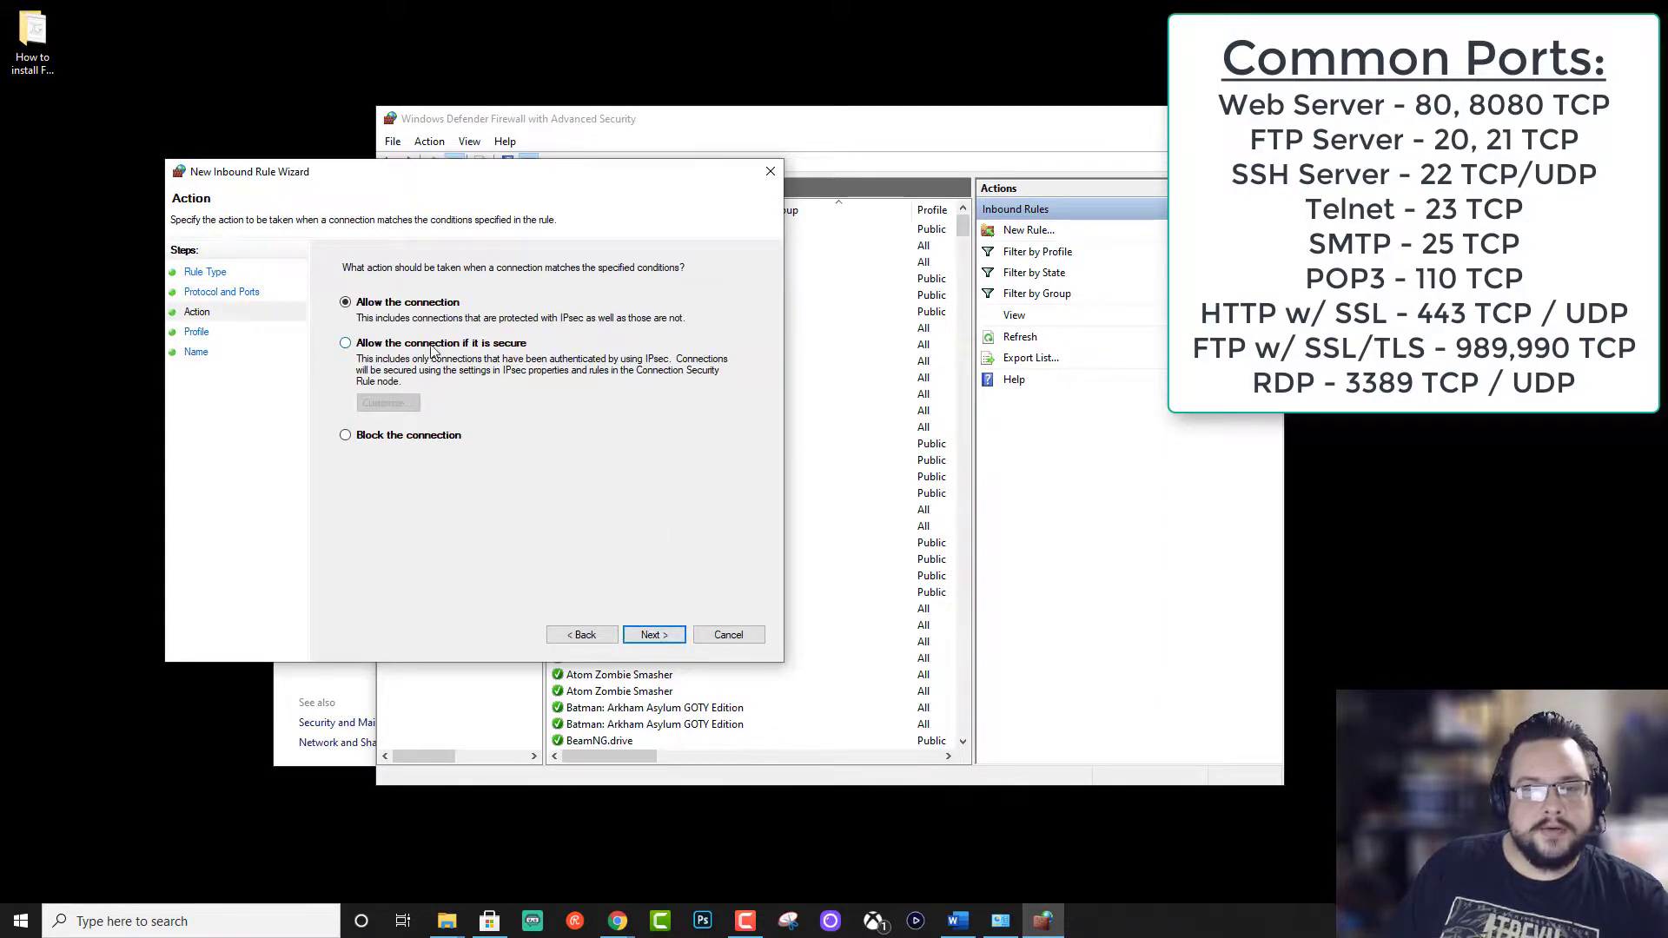
# Step: Allow the connection on all profiles and name the rule 'FTP TCP'
pyautogui.click(645, 638)
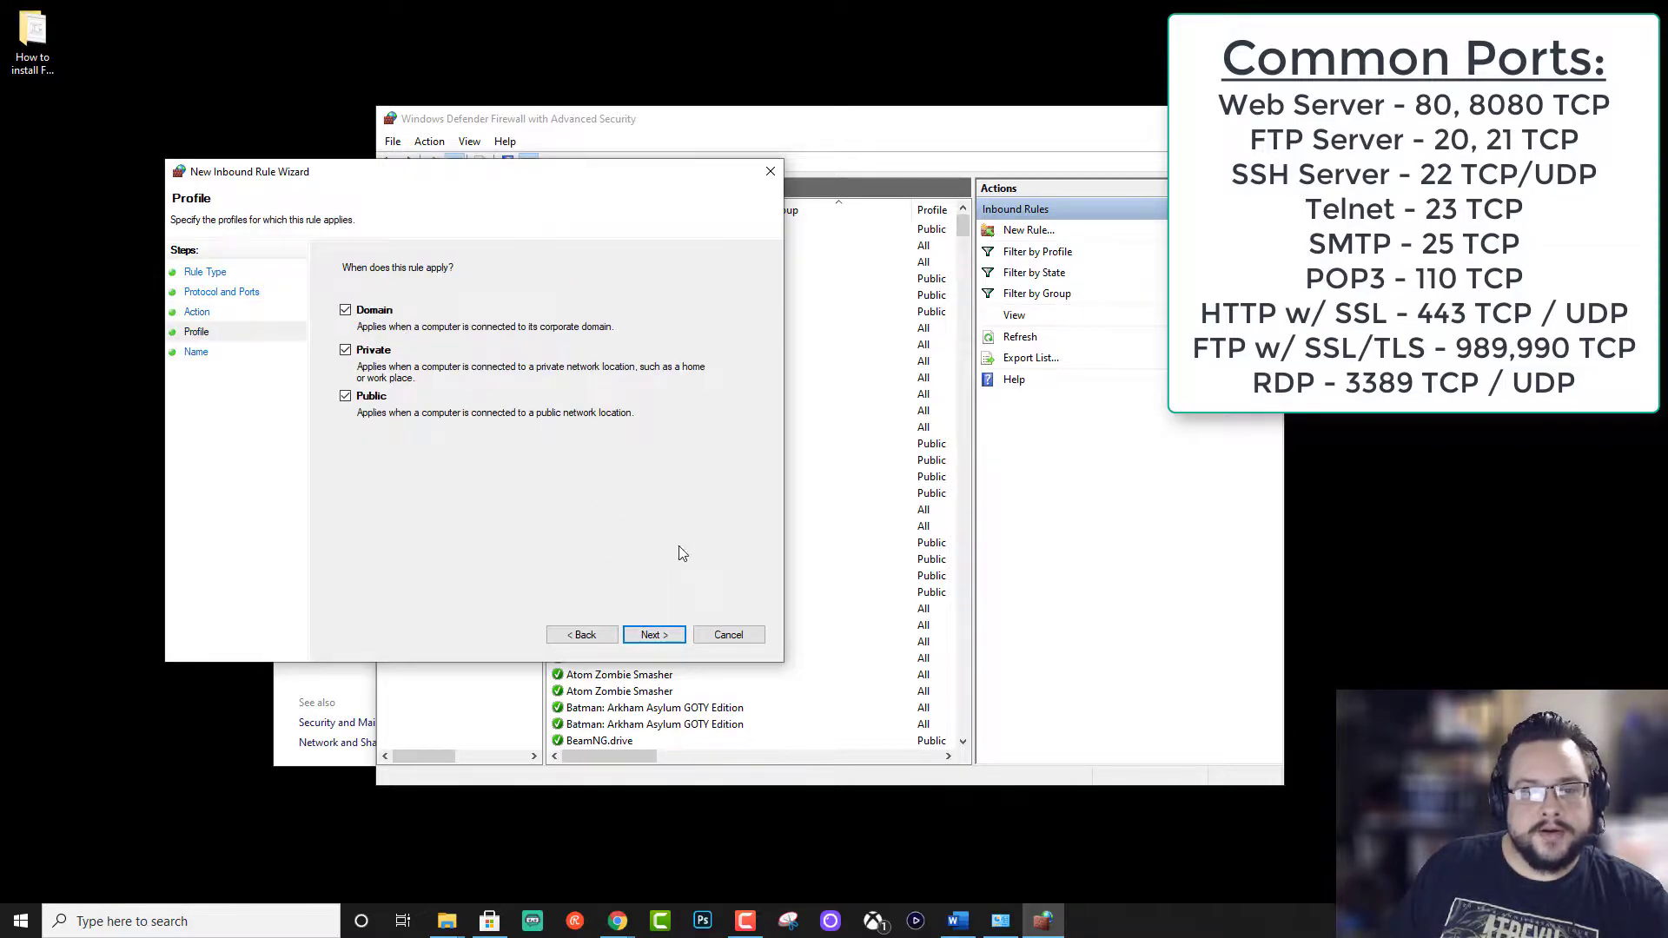
pyautogui.click(652, 635)
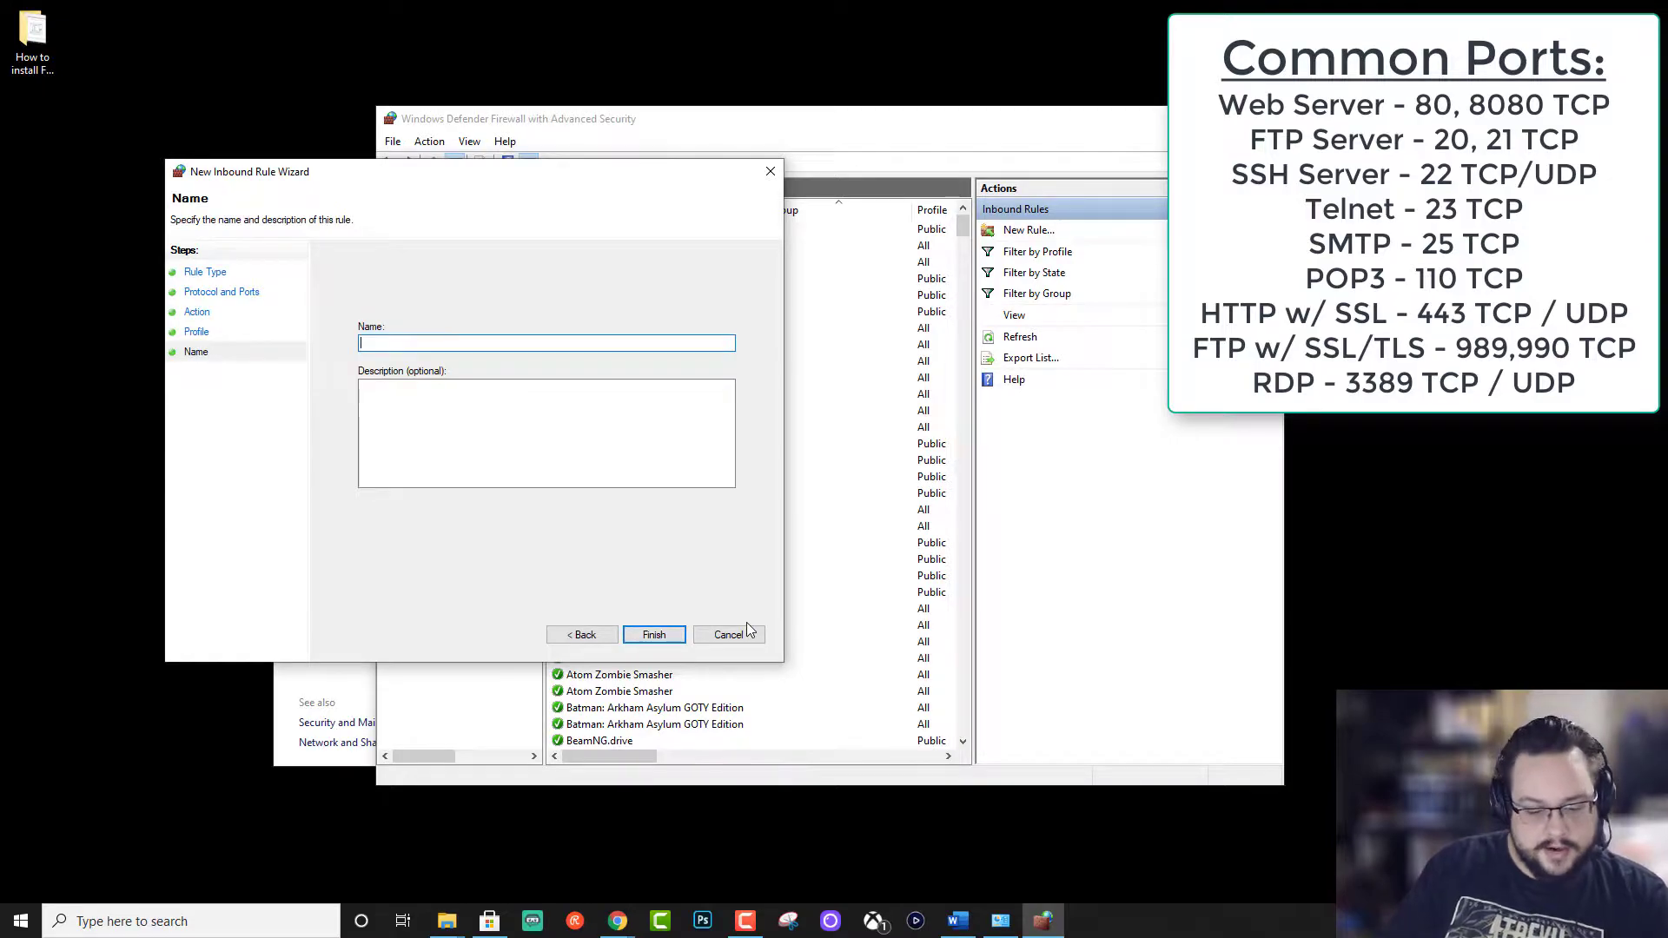
pyautogui.write('FTP TCP')
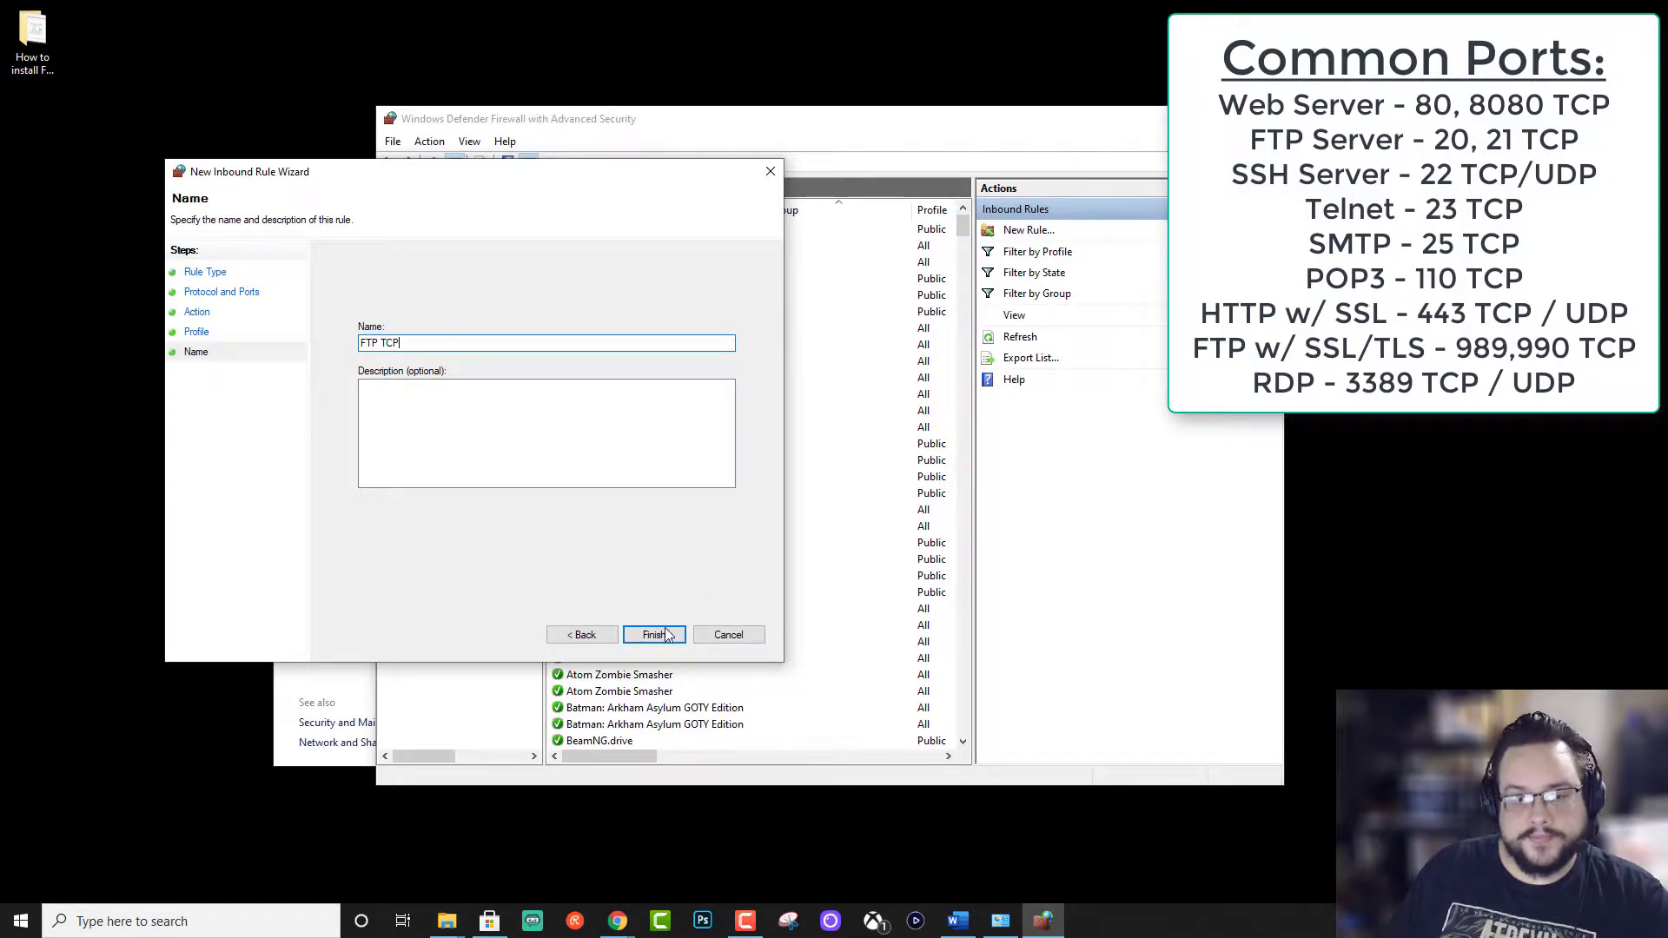
pyautogui.click(664, 635)
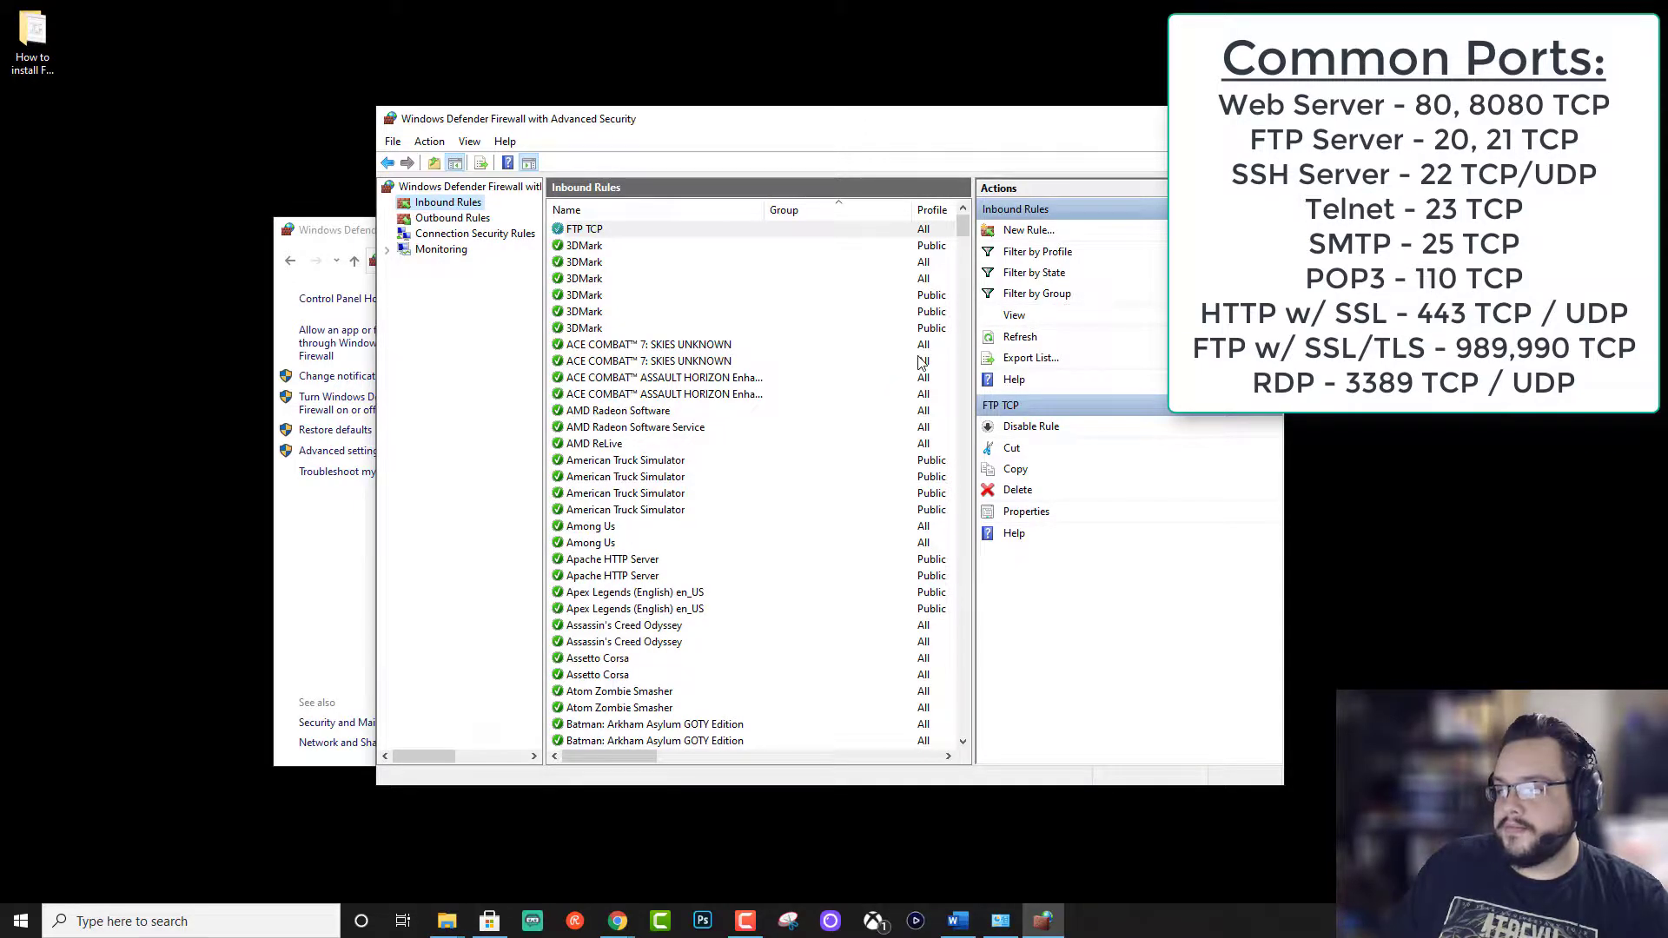
# Step: Create port rule 'FTP UDP' allowing UDP ports 20, 21 on Domain, Private and Public profiles
pyautogui.click(1021, 231)
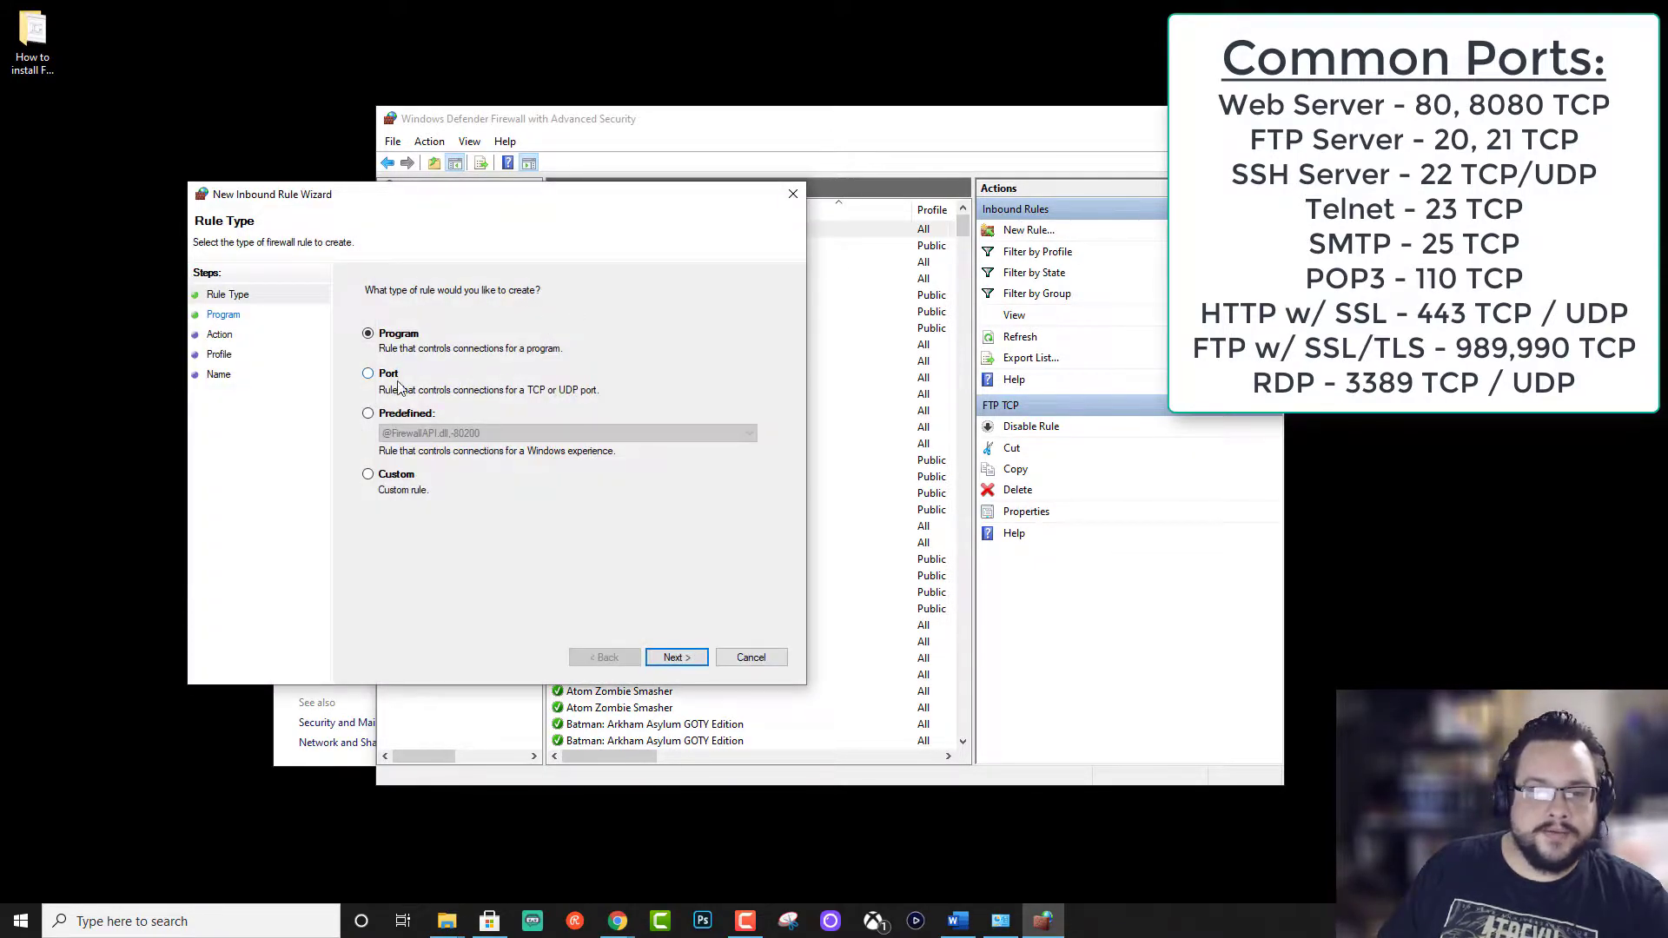
pyautogui.click(395, 382)
pyautogui.click(676, 658)
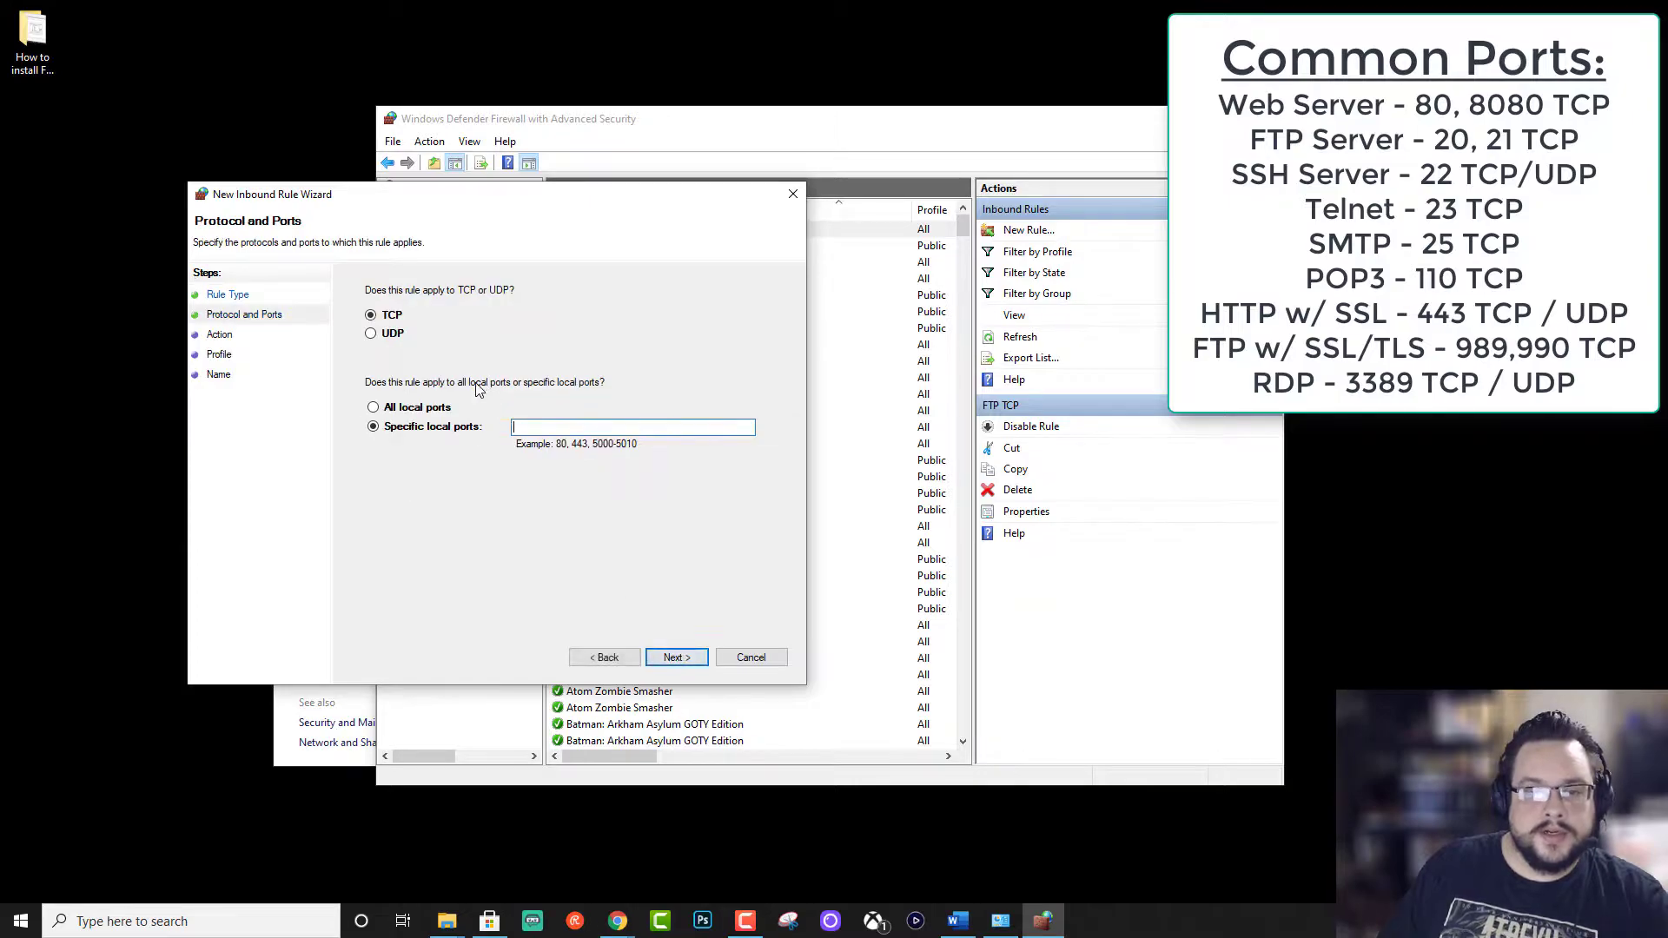
pyautogui.click(372, 334)
pyautogui.click(645, 428)
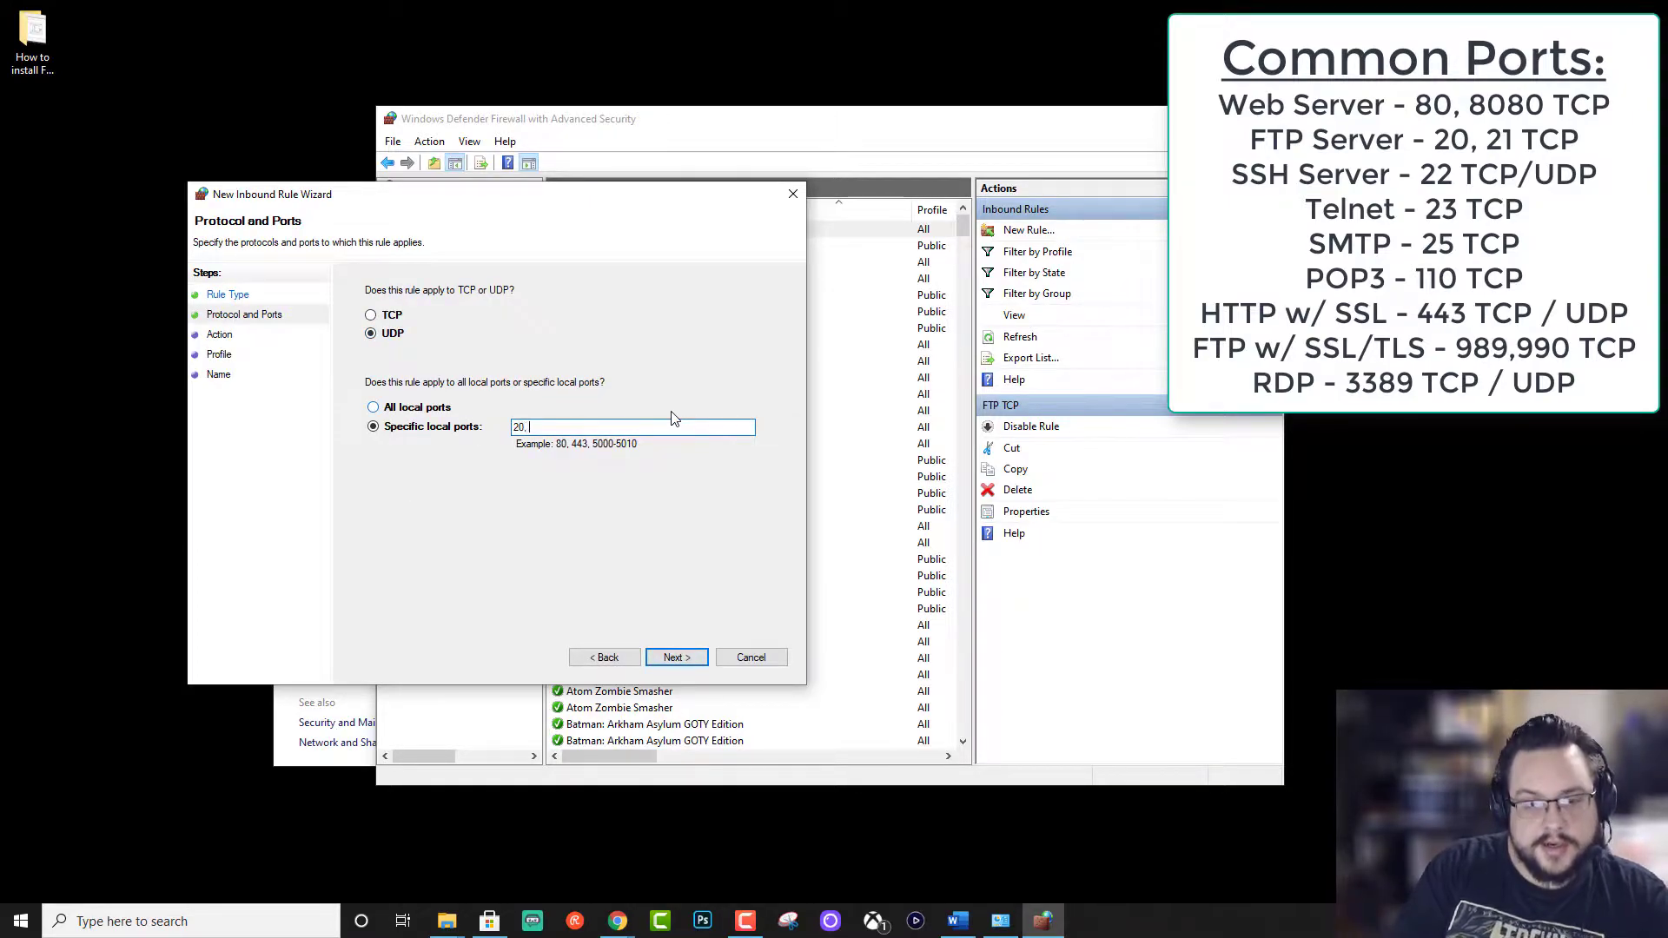
pyautogui.click(684, 663)
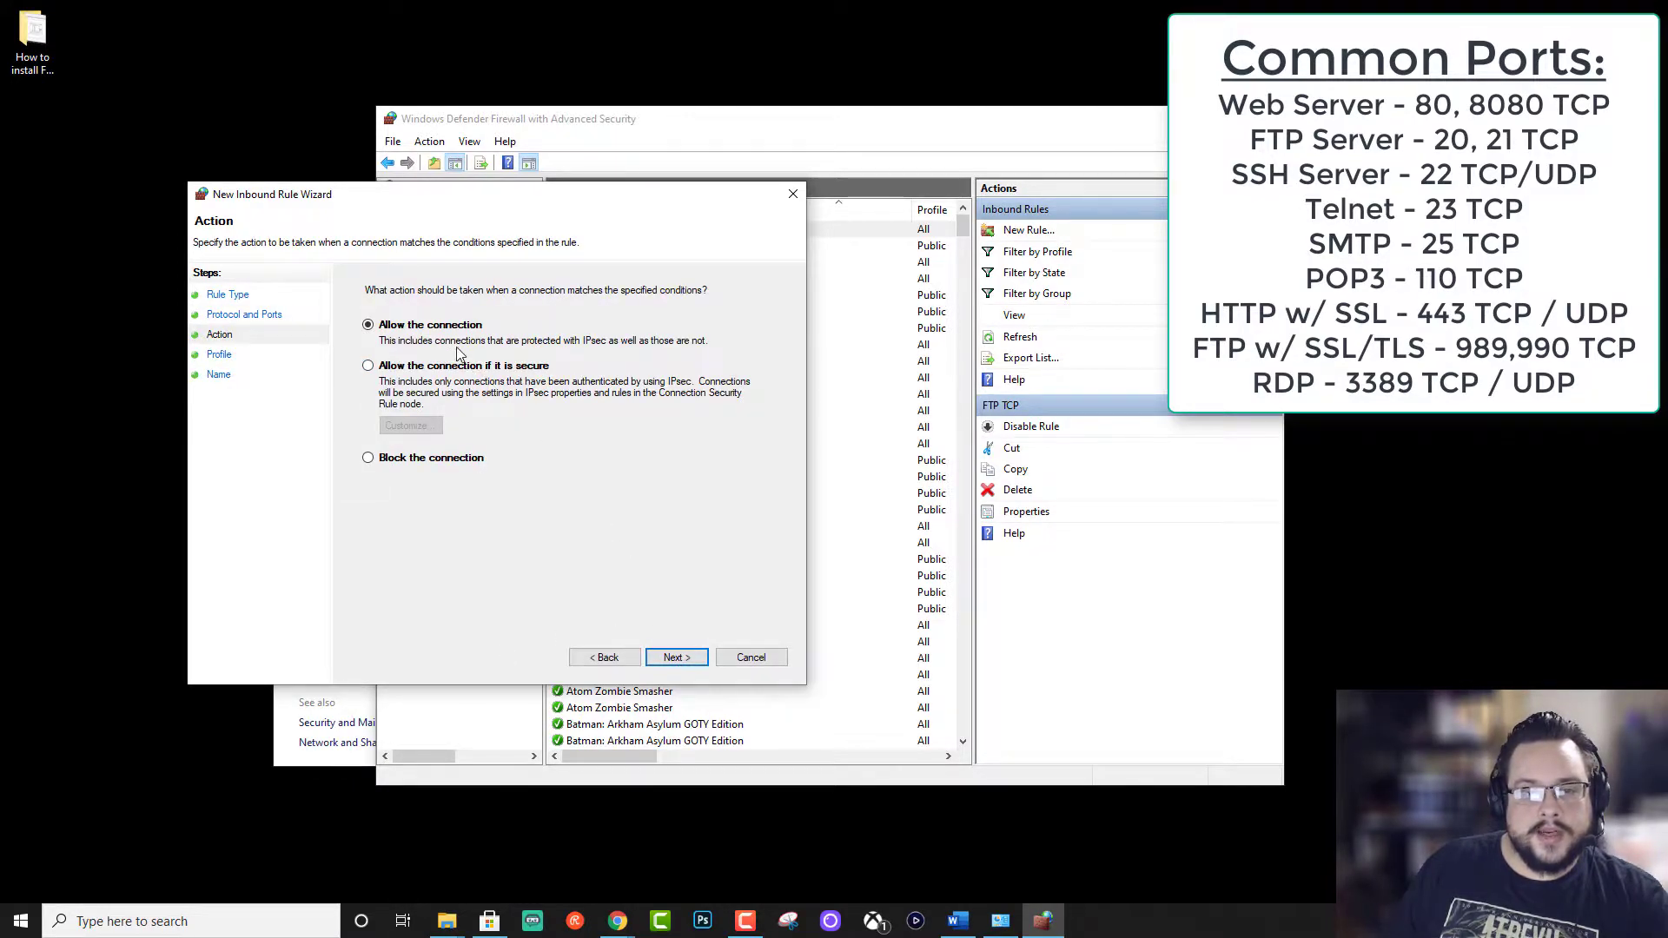
pyautogui.click(672, 655)
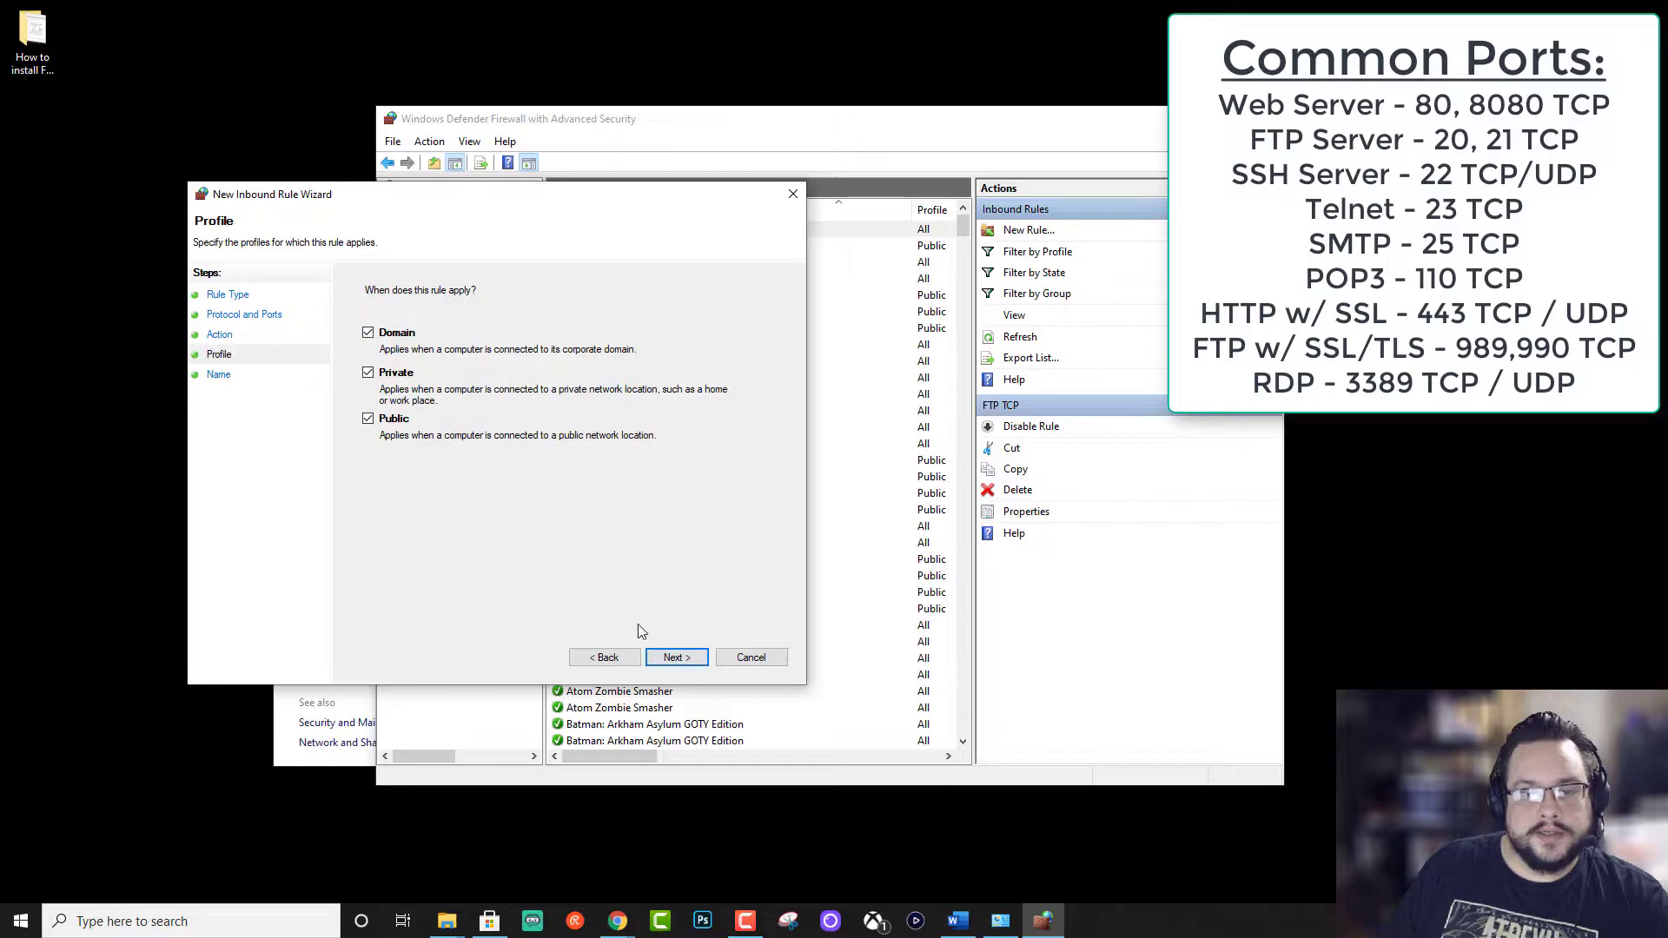
pyautogui.click(683, 659)
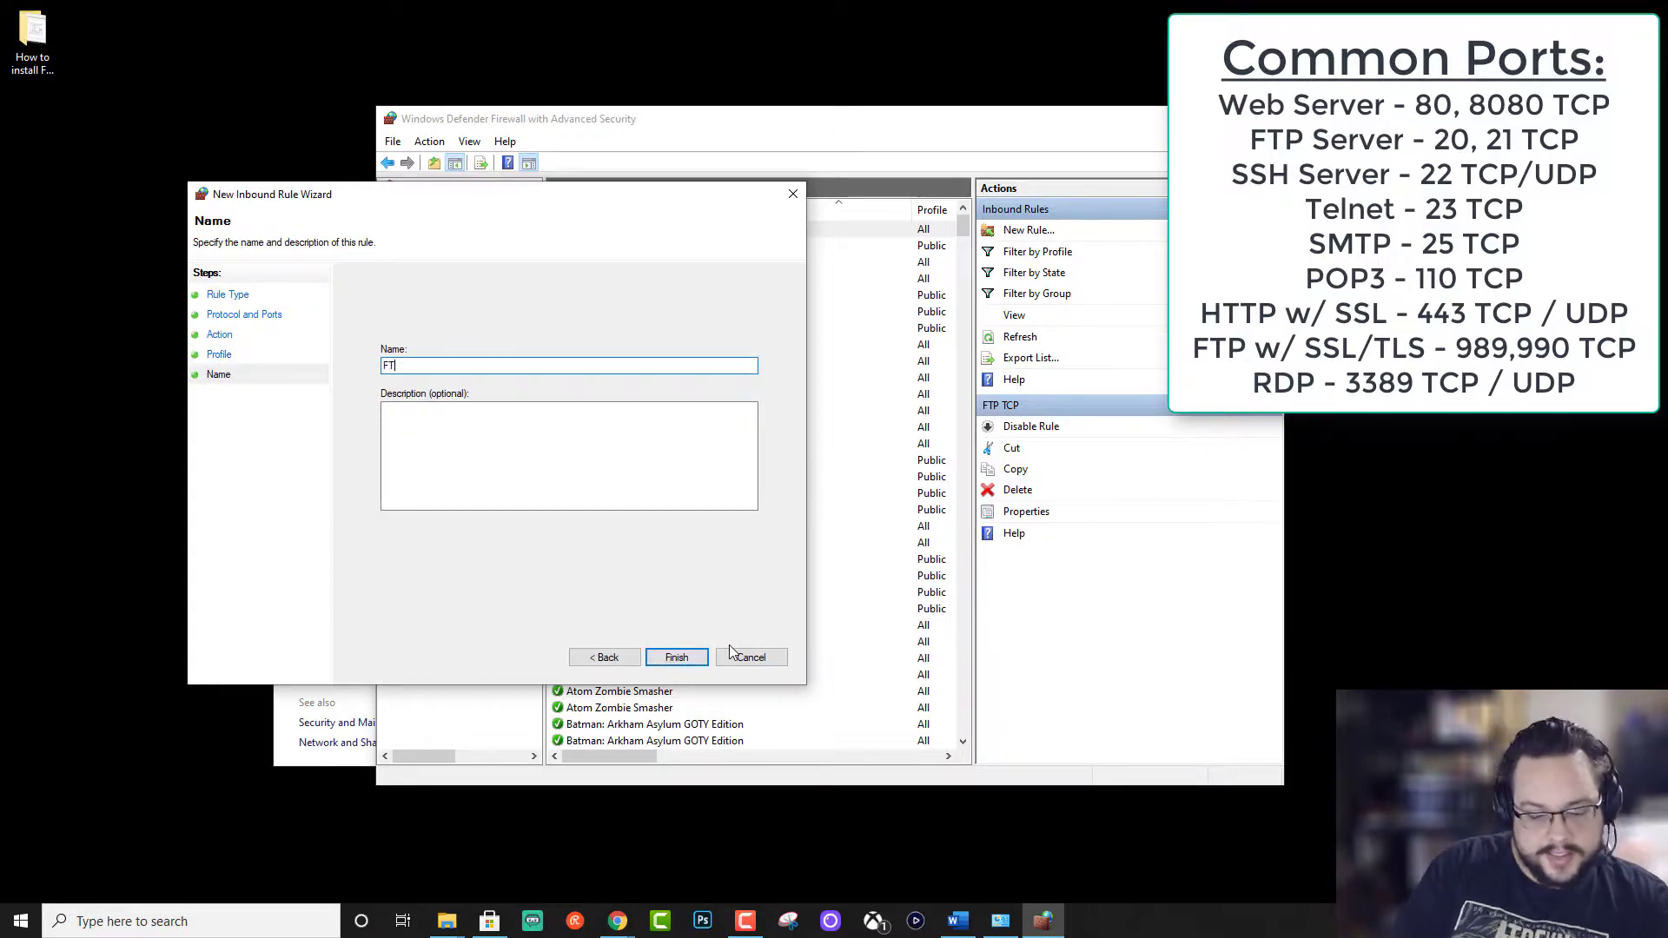
pyautogui.click(676, 657)
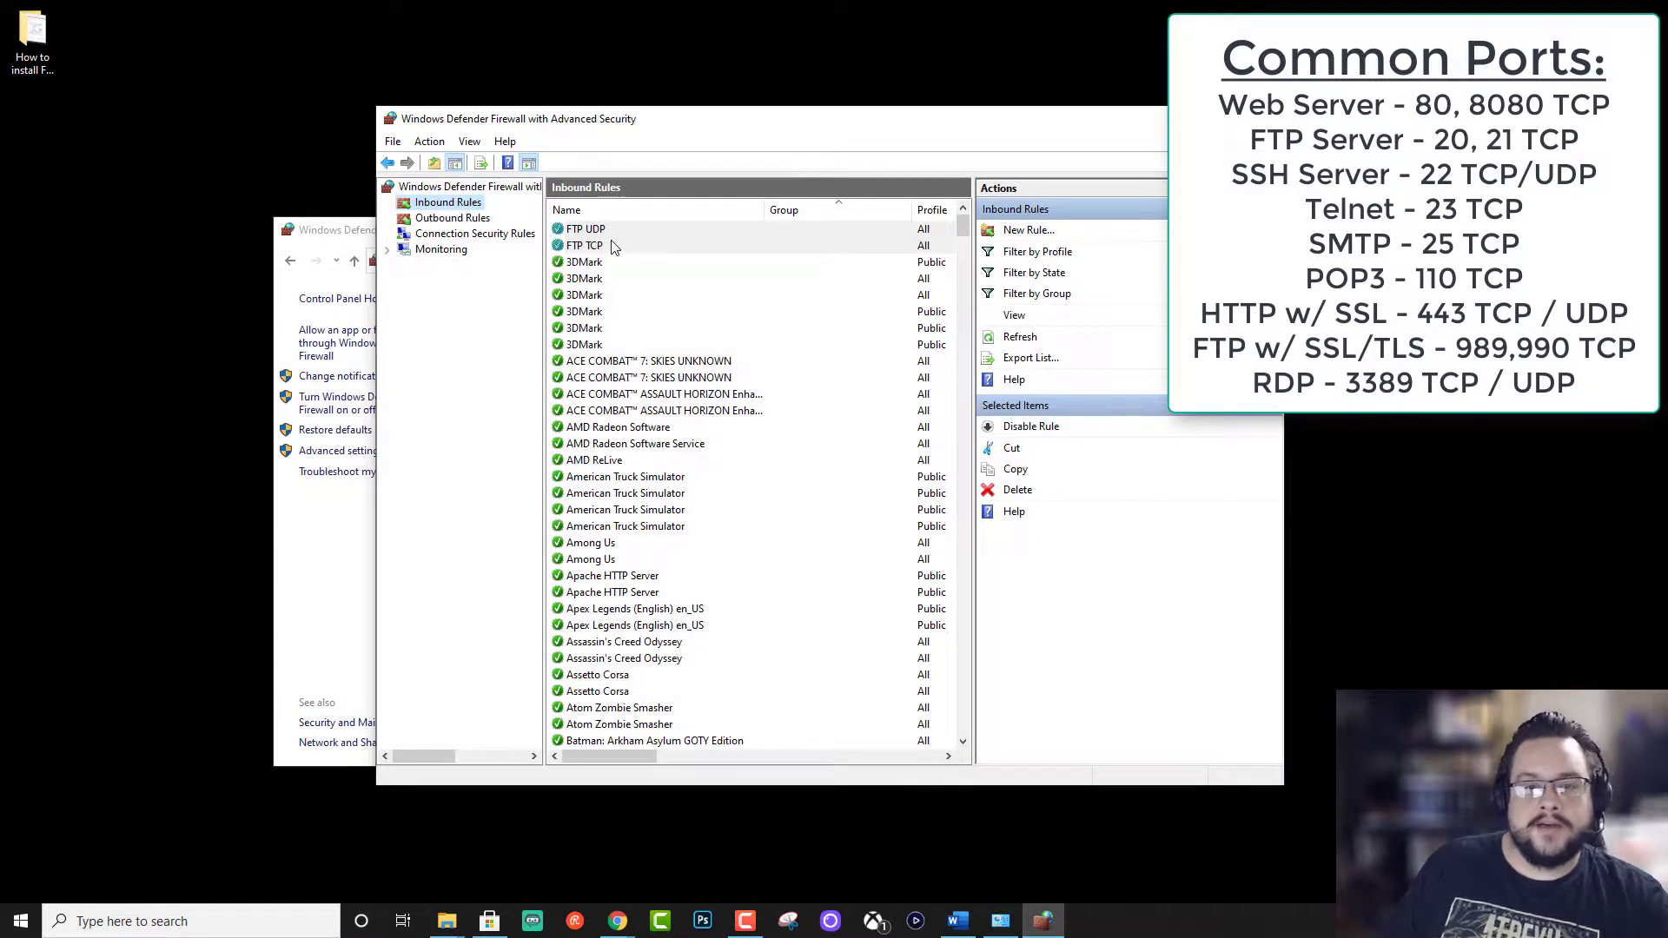
# Step: Review the FTP UDP and FTP TCP rules, glance at outbound rules, then return to inbound
pyautogui.click(625, 230)
pyautogui.click(608, 247)
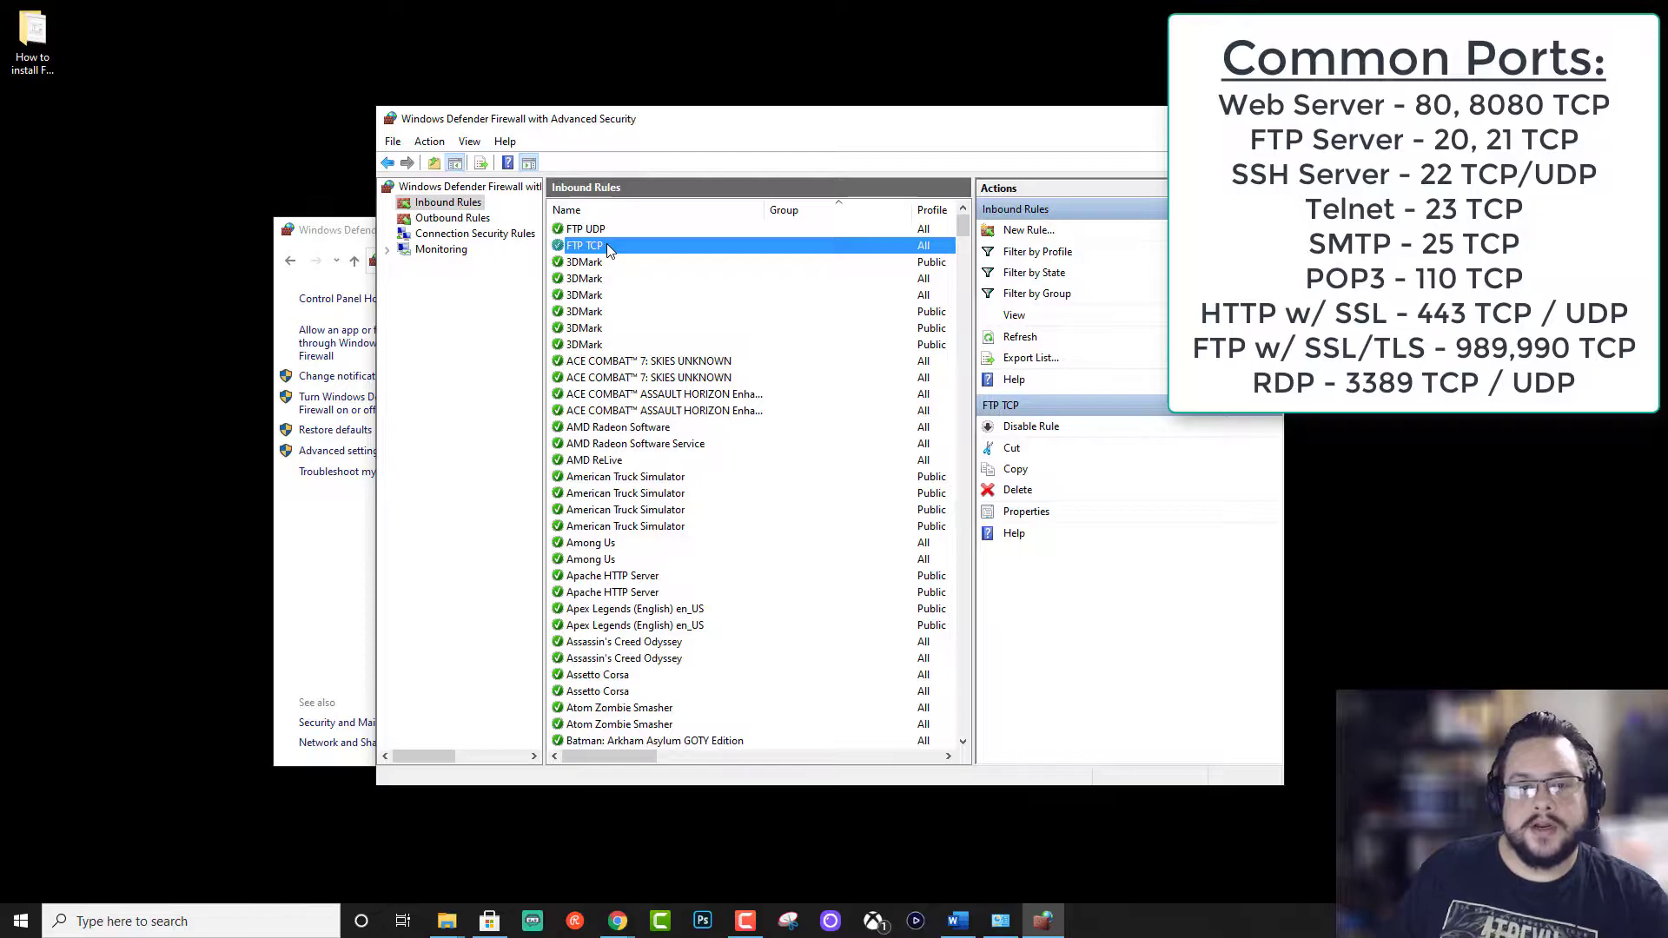
pyautogui.click(469, 223)
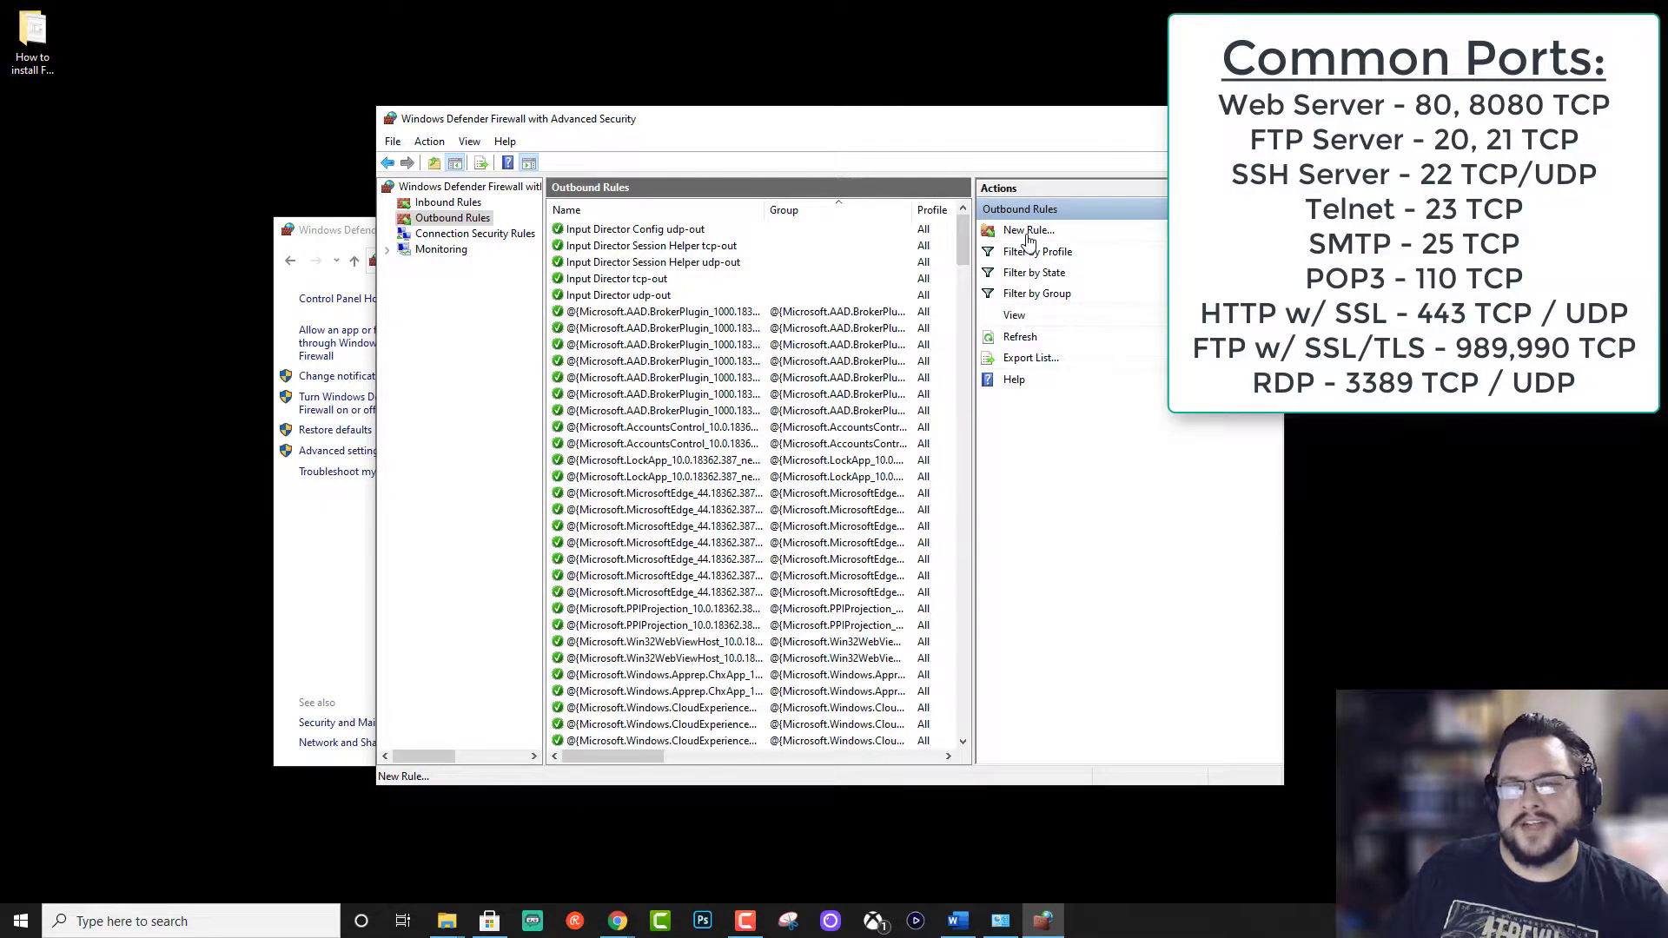
pyautogui.click(1028, 231)
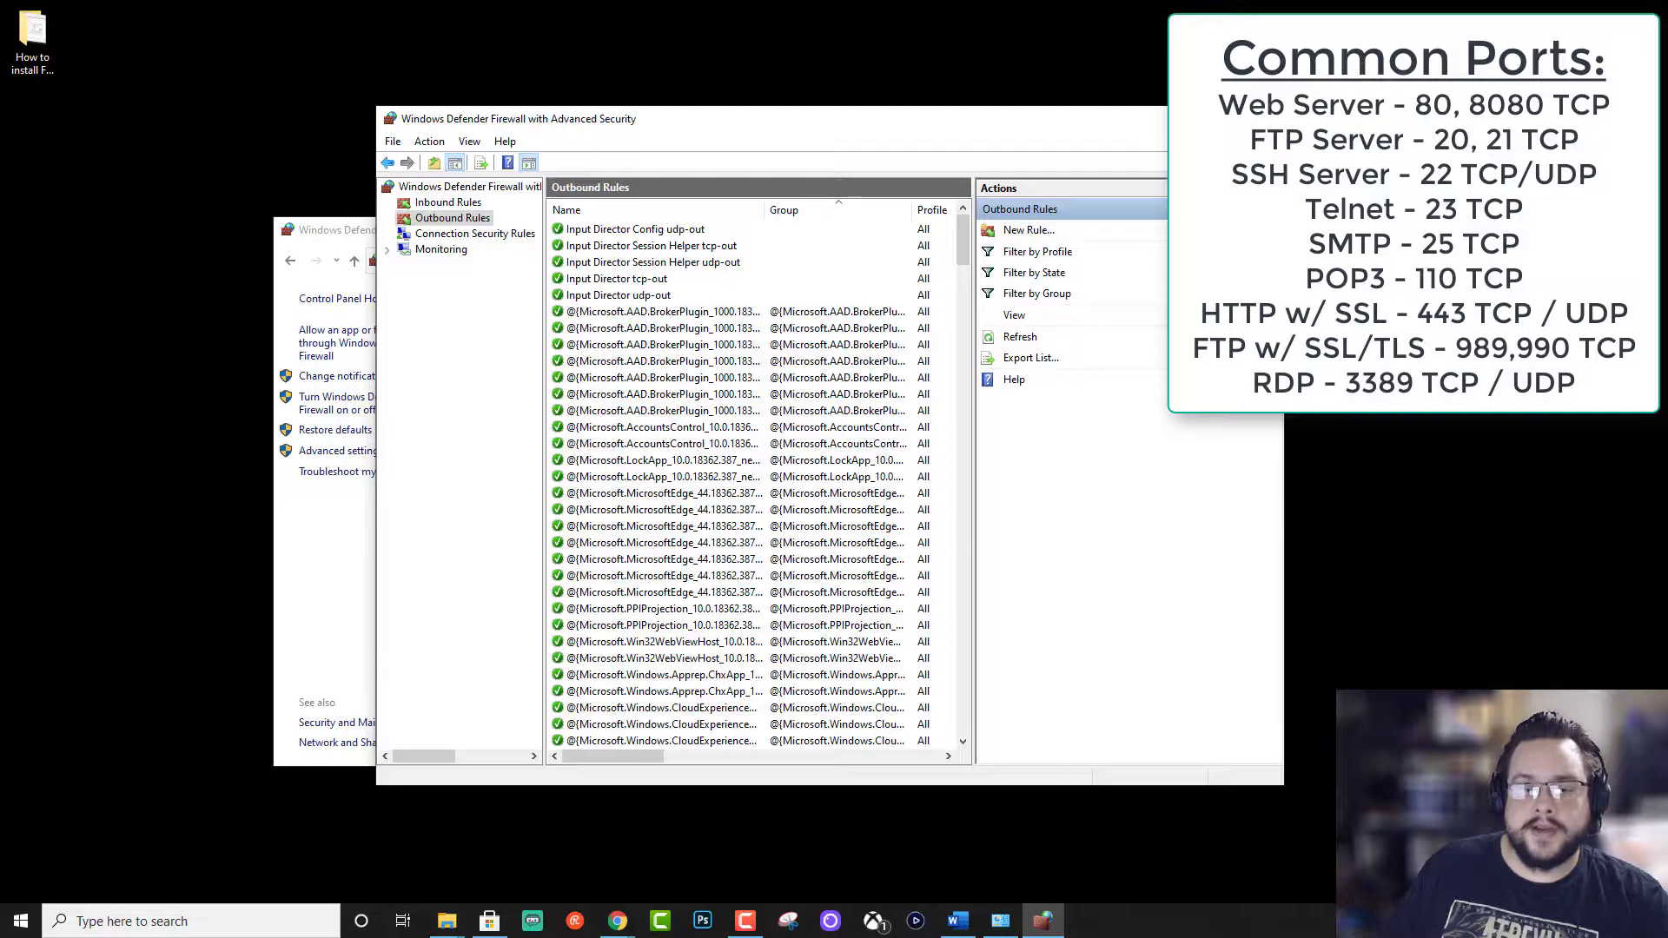
pyautogui.click(459, 205)
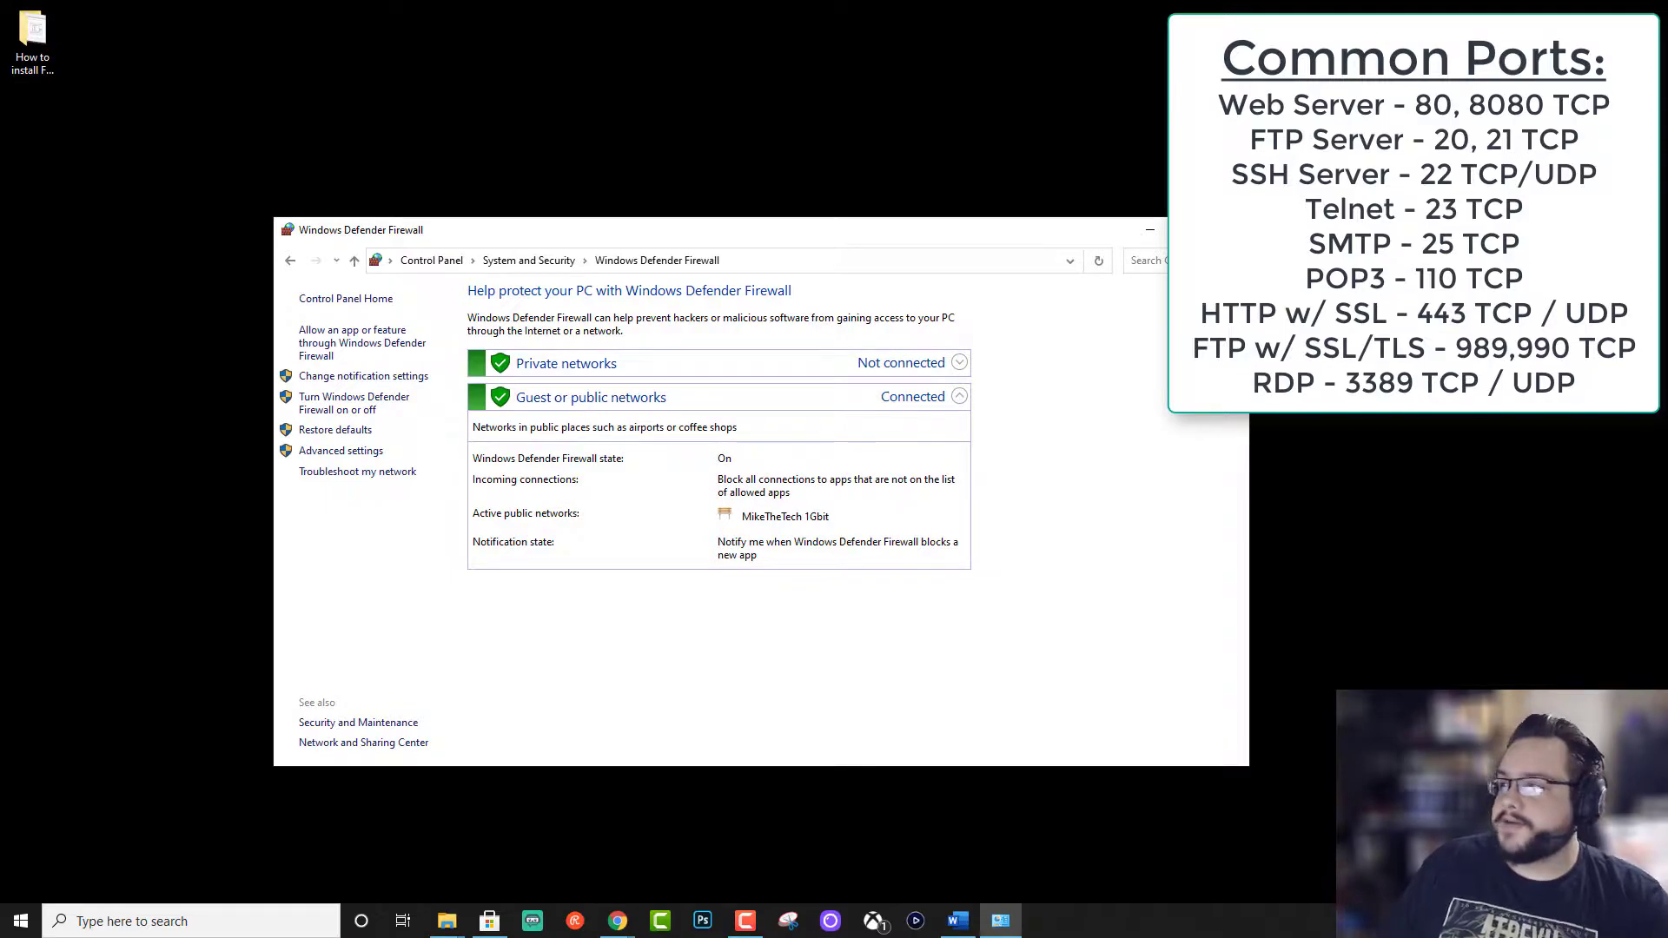
# Step: Switch to Chrome, open the router's NAT/Gaming page and view its device list
pyautogui.hotkey('alt', 'Tab')
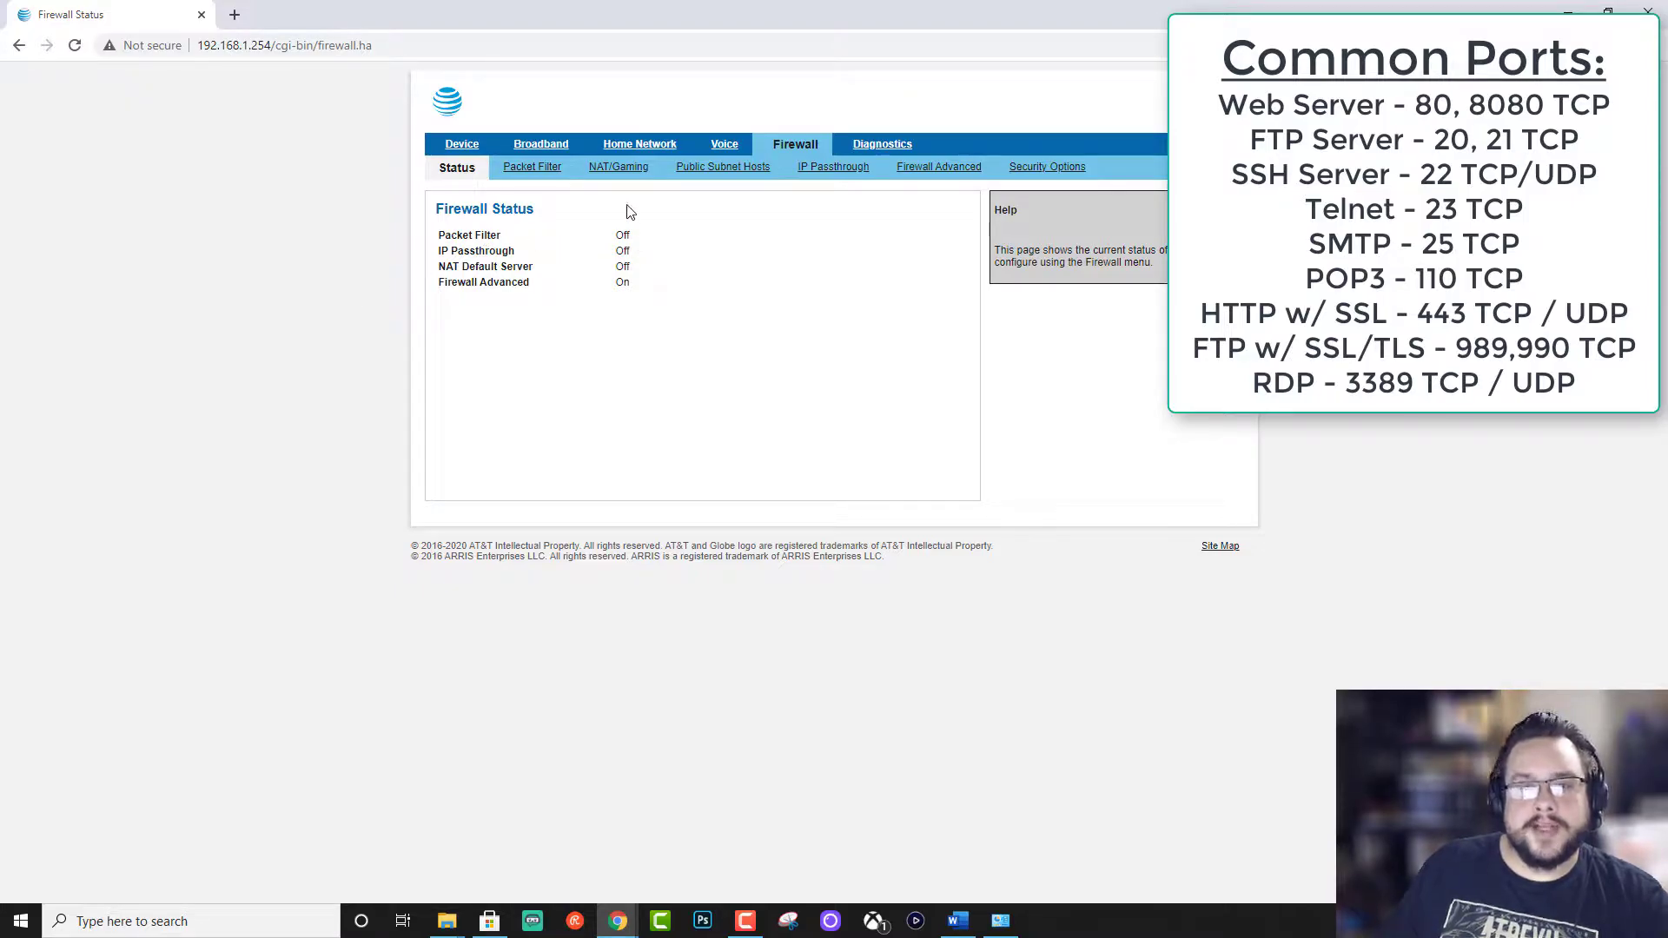
pyautogui.click(616, 168)
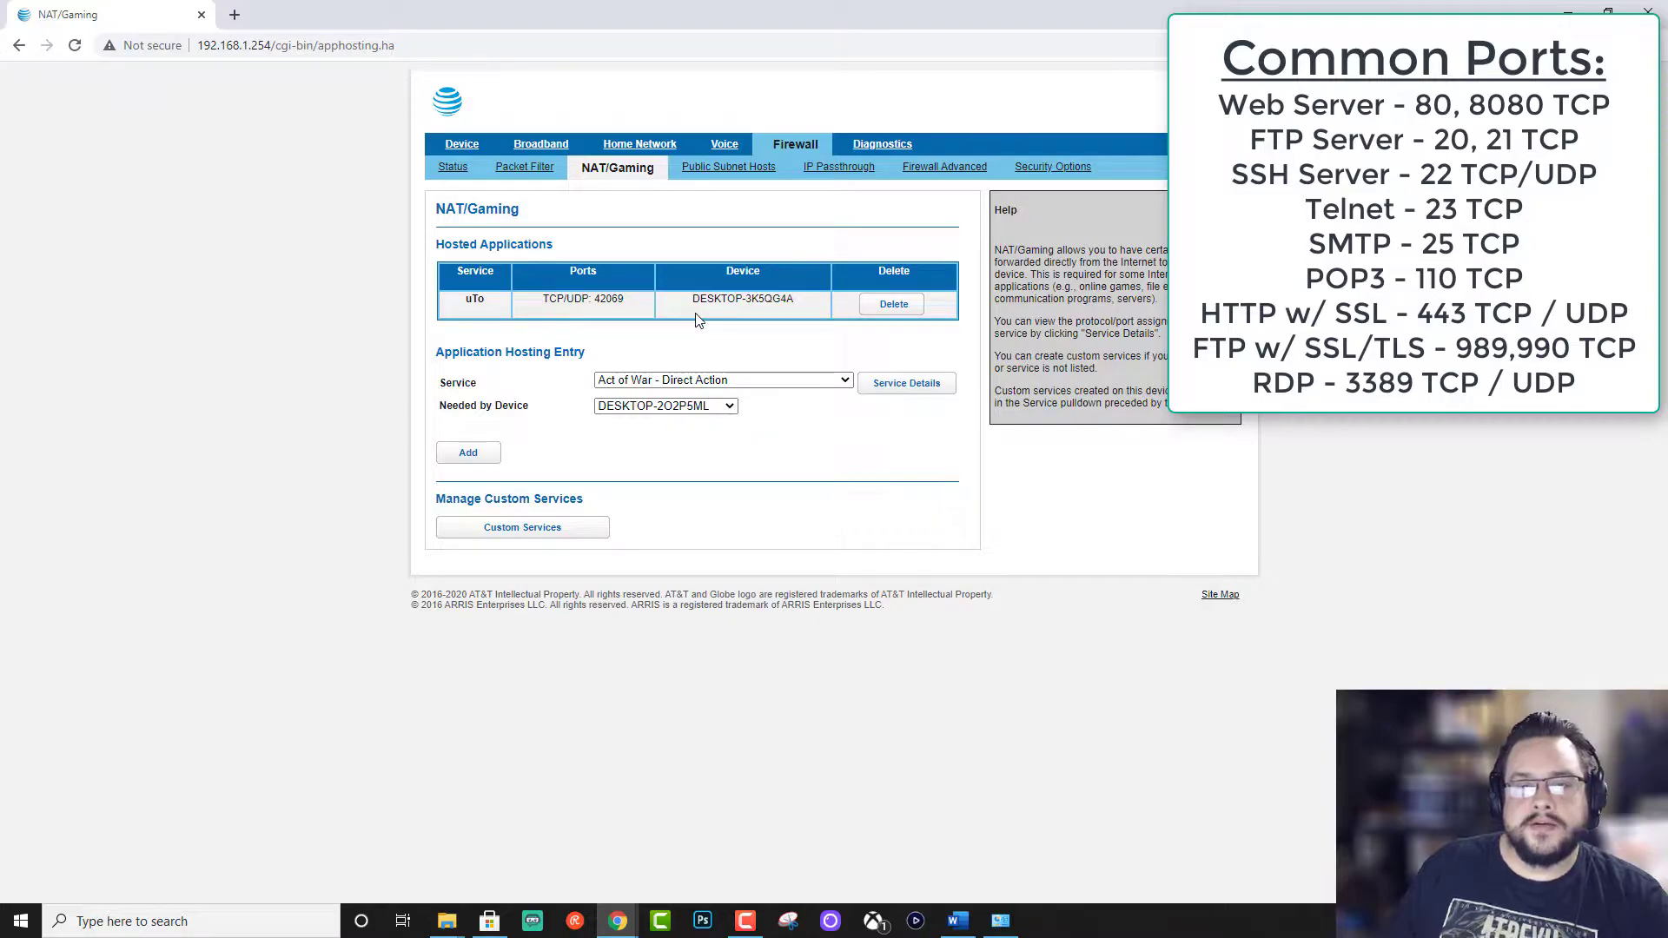
pyautogui.click(682, 412)
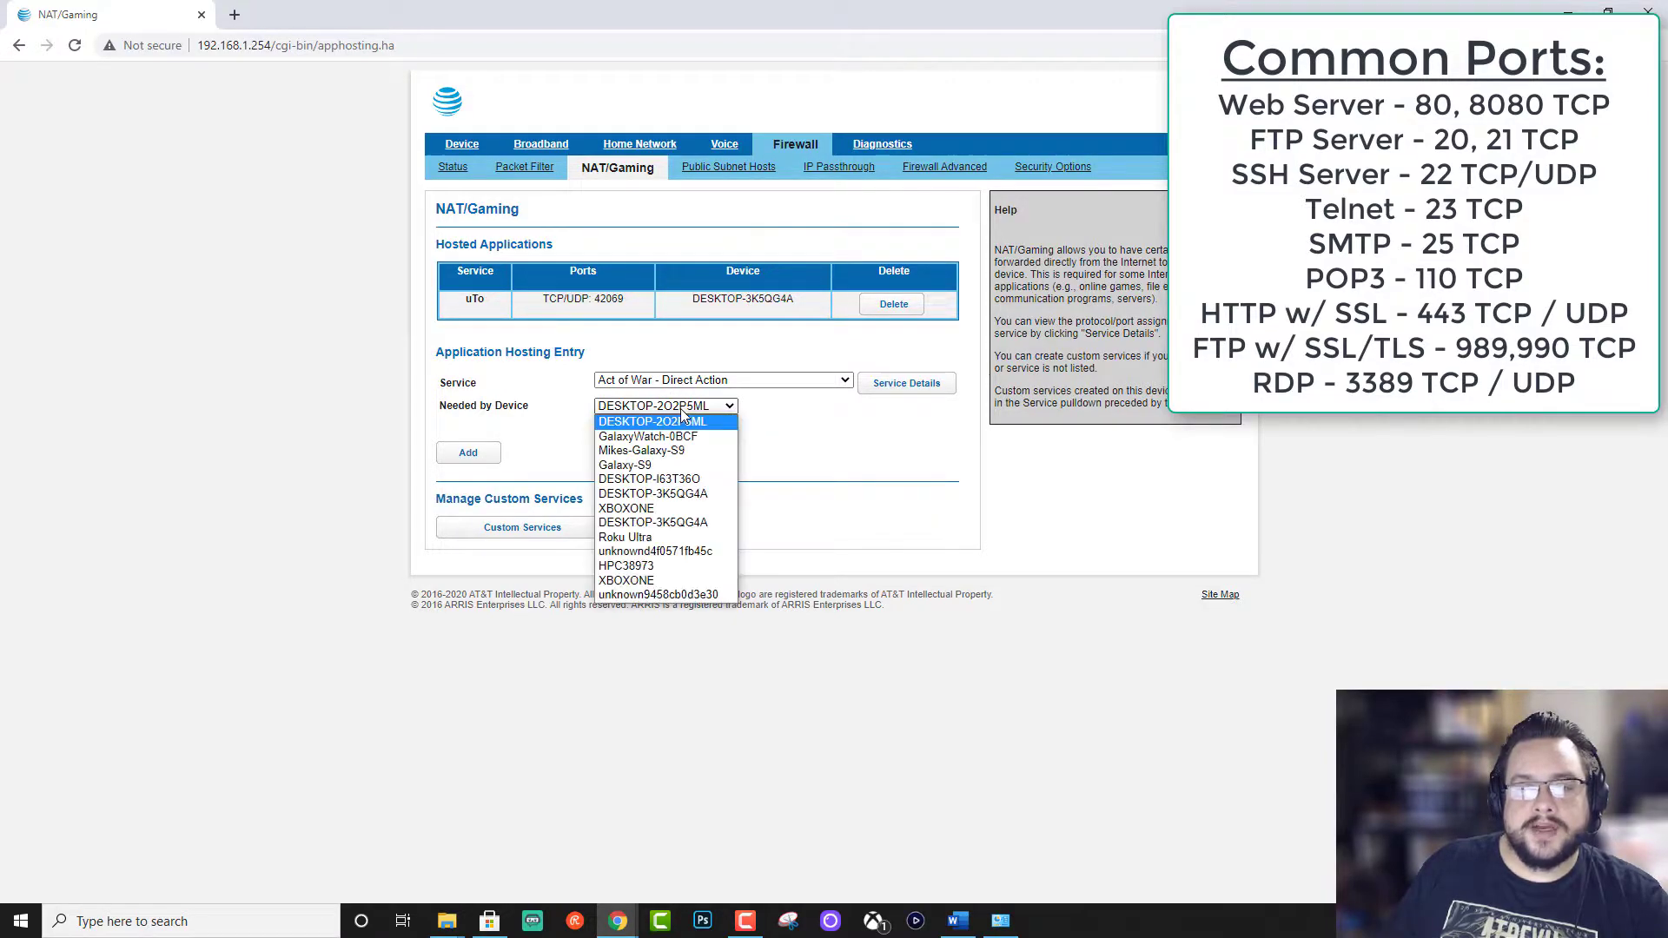
pyautogui.click(682, 421)
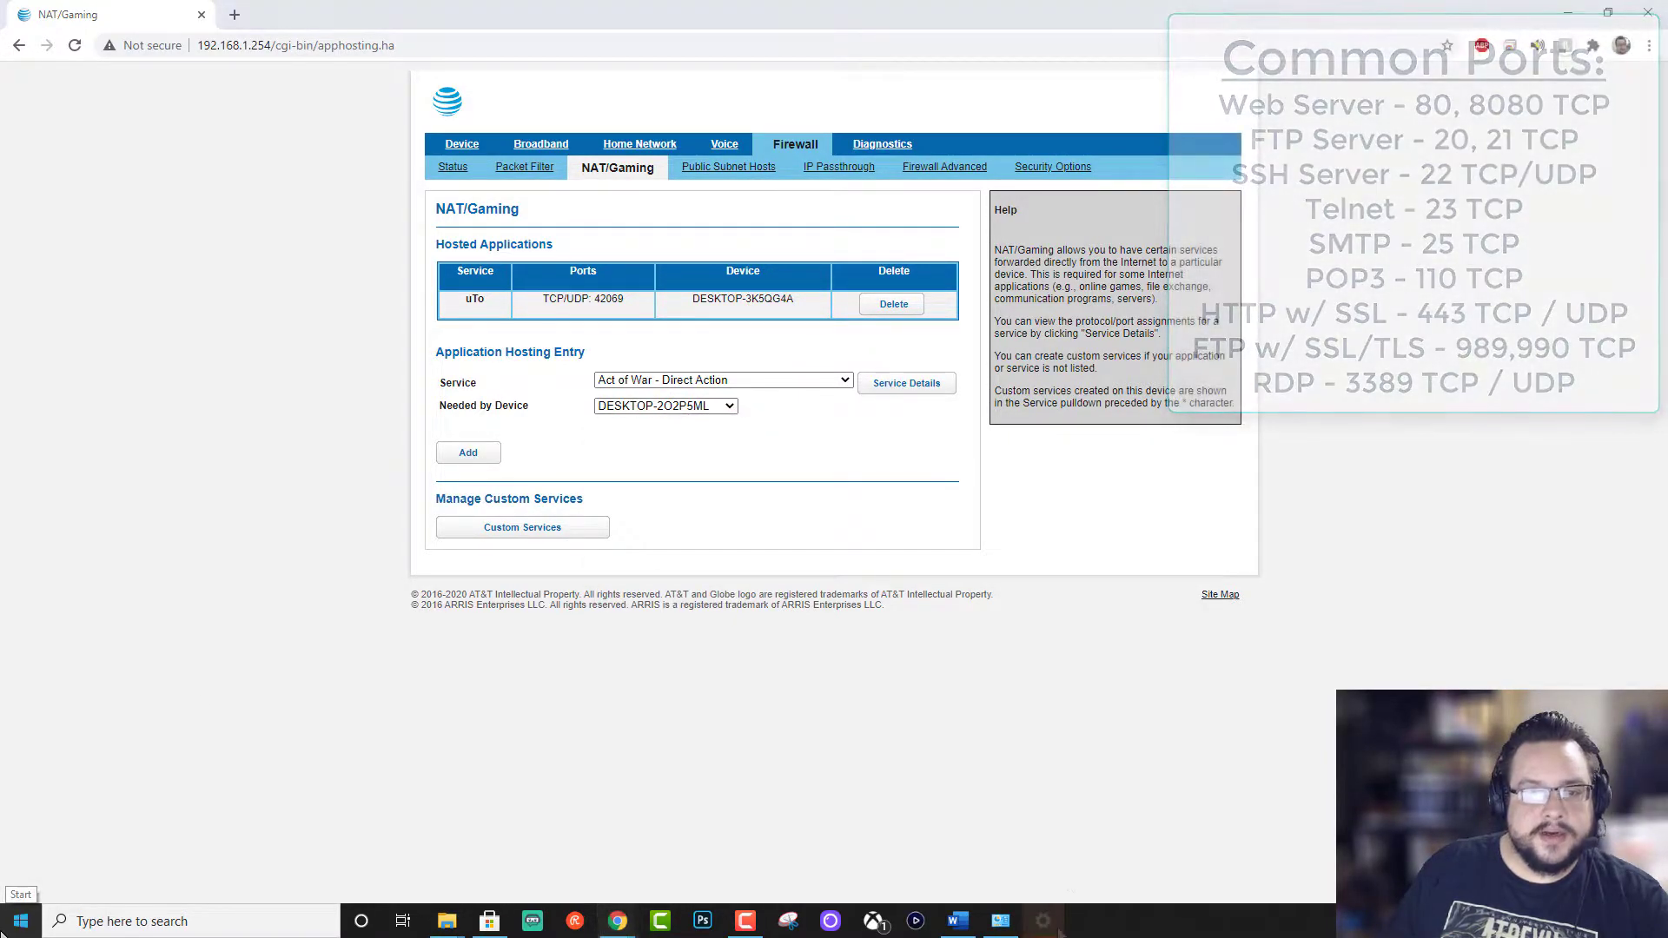
# Step: Check this PC's device name in the System info window, then close it
pyautogui.rightClick(2, 931)
pyautogui.click(52, 527)
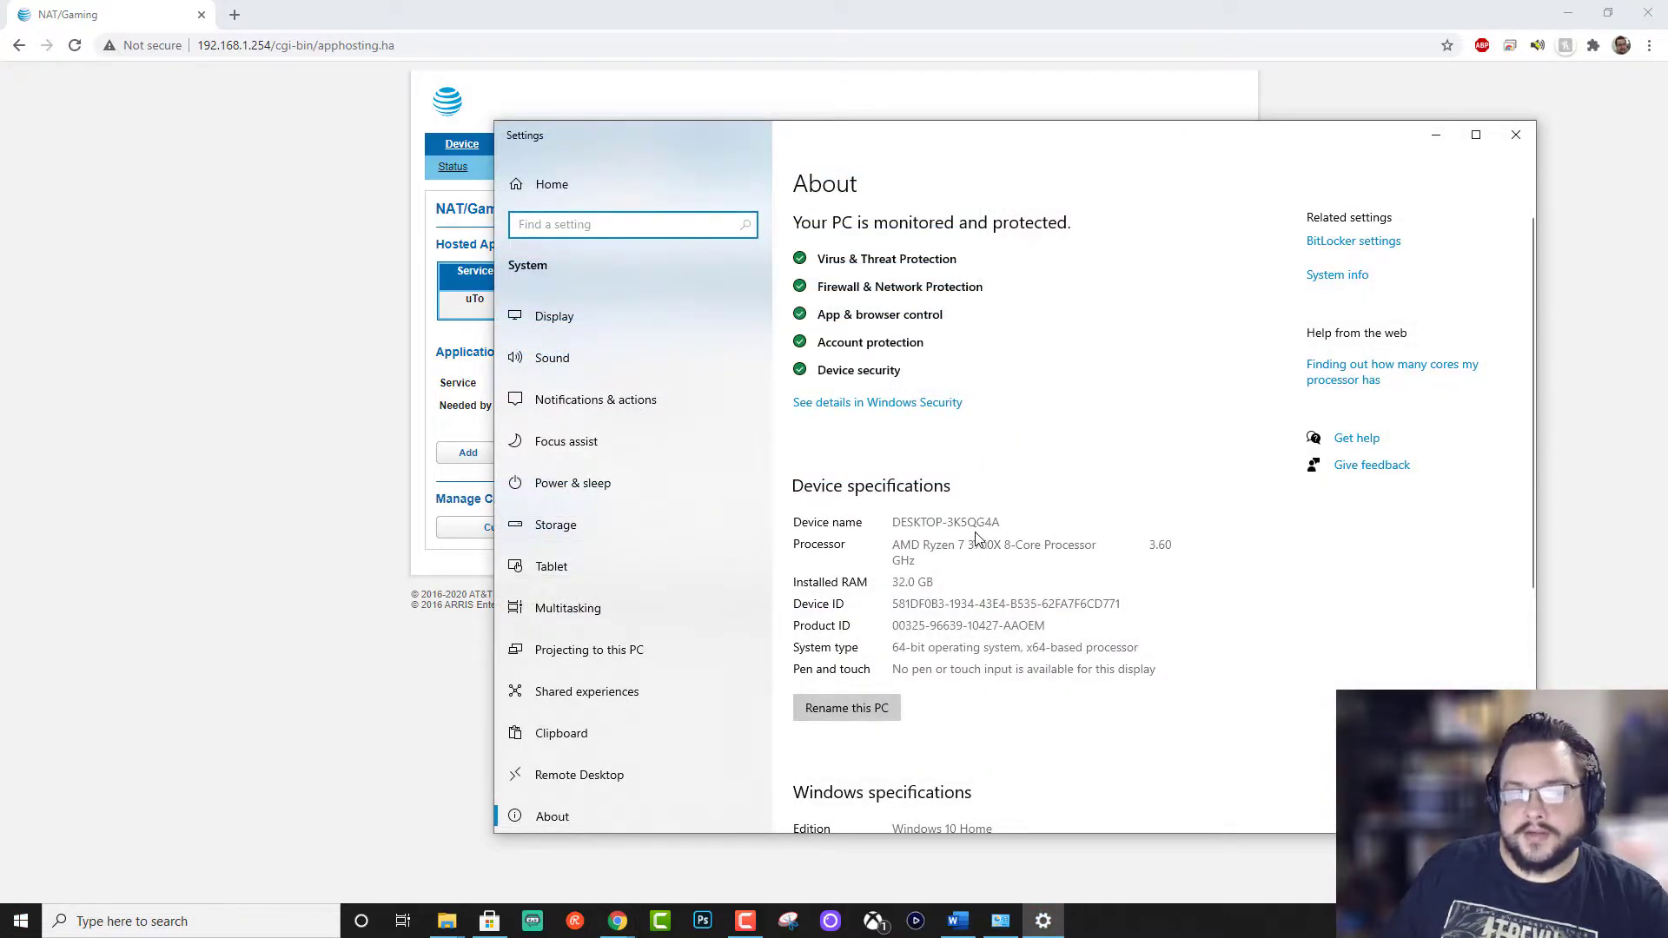
pyautogui.click(1515, 132)
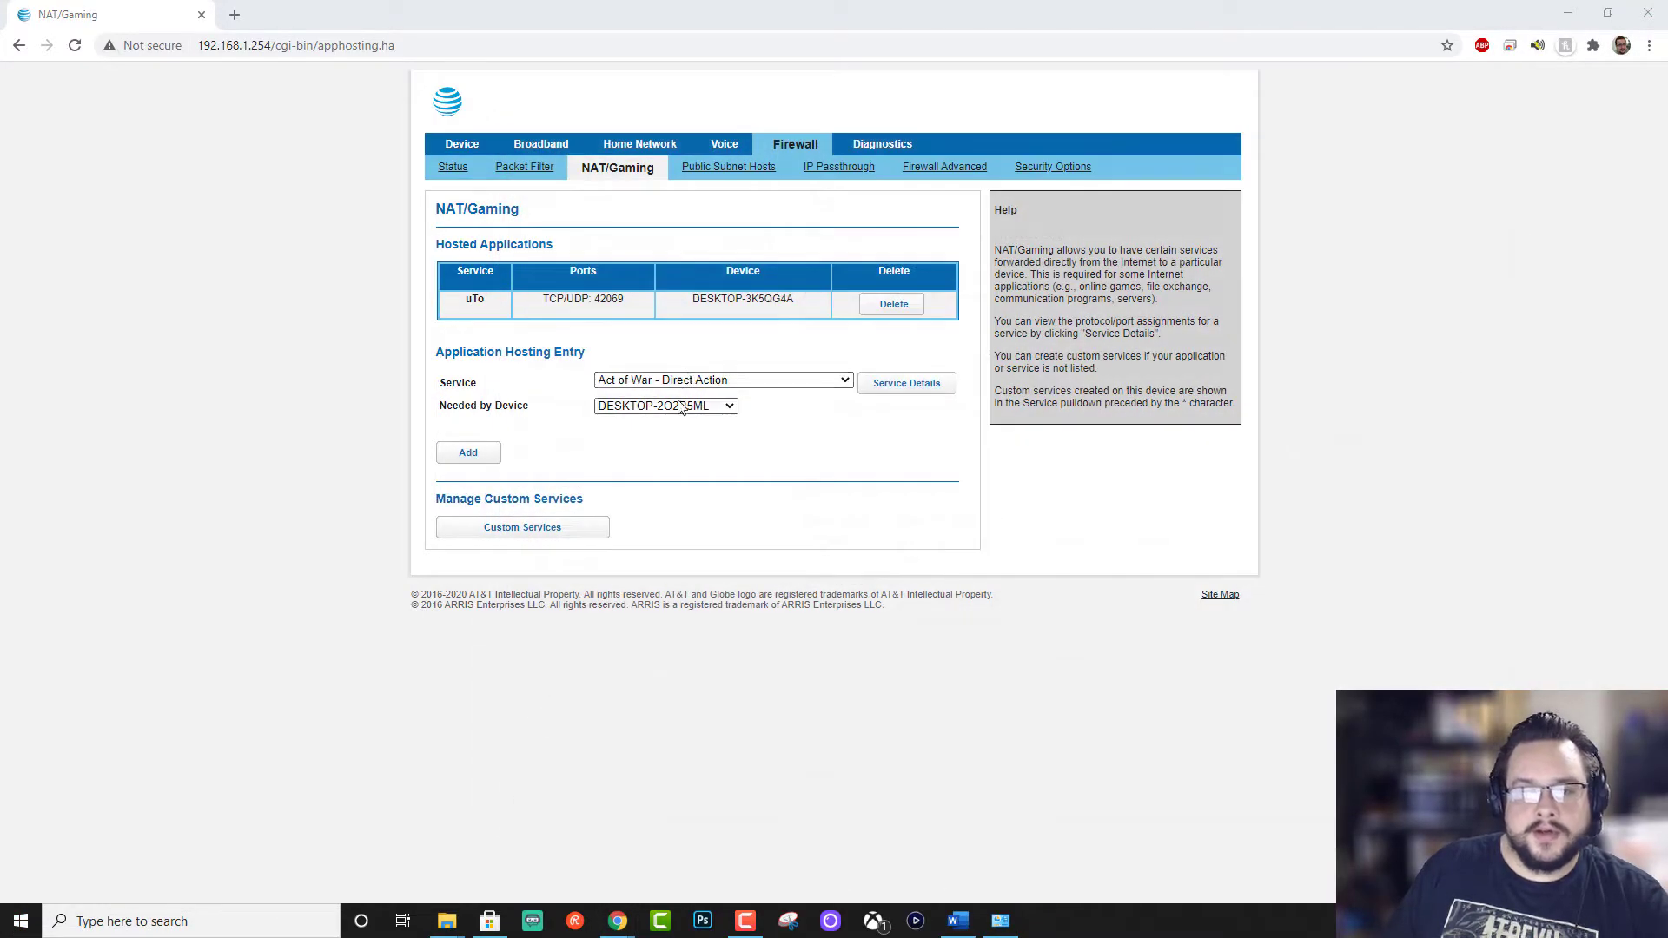
# Step: Pick device DESKTOP-3K5QG4A and service FTP, and check FTP's port details
pyautogui.click(682, 405)
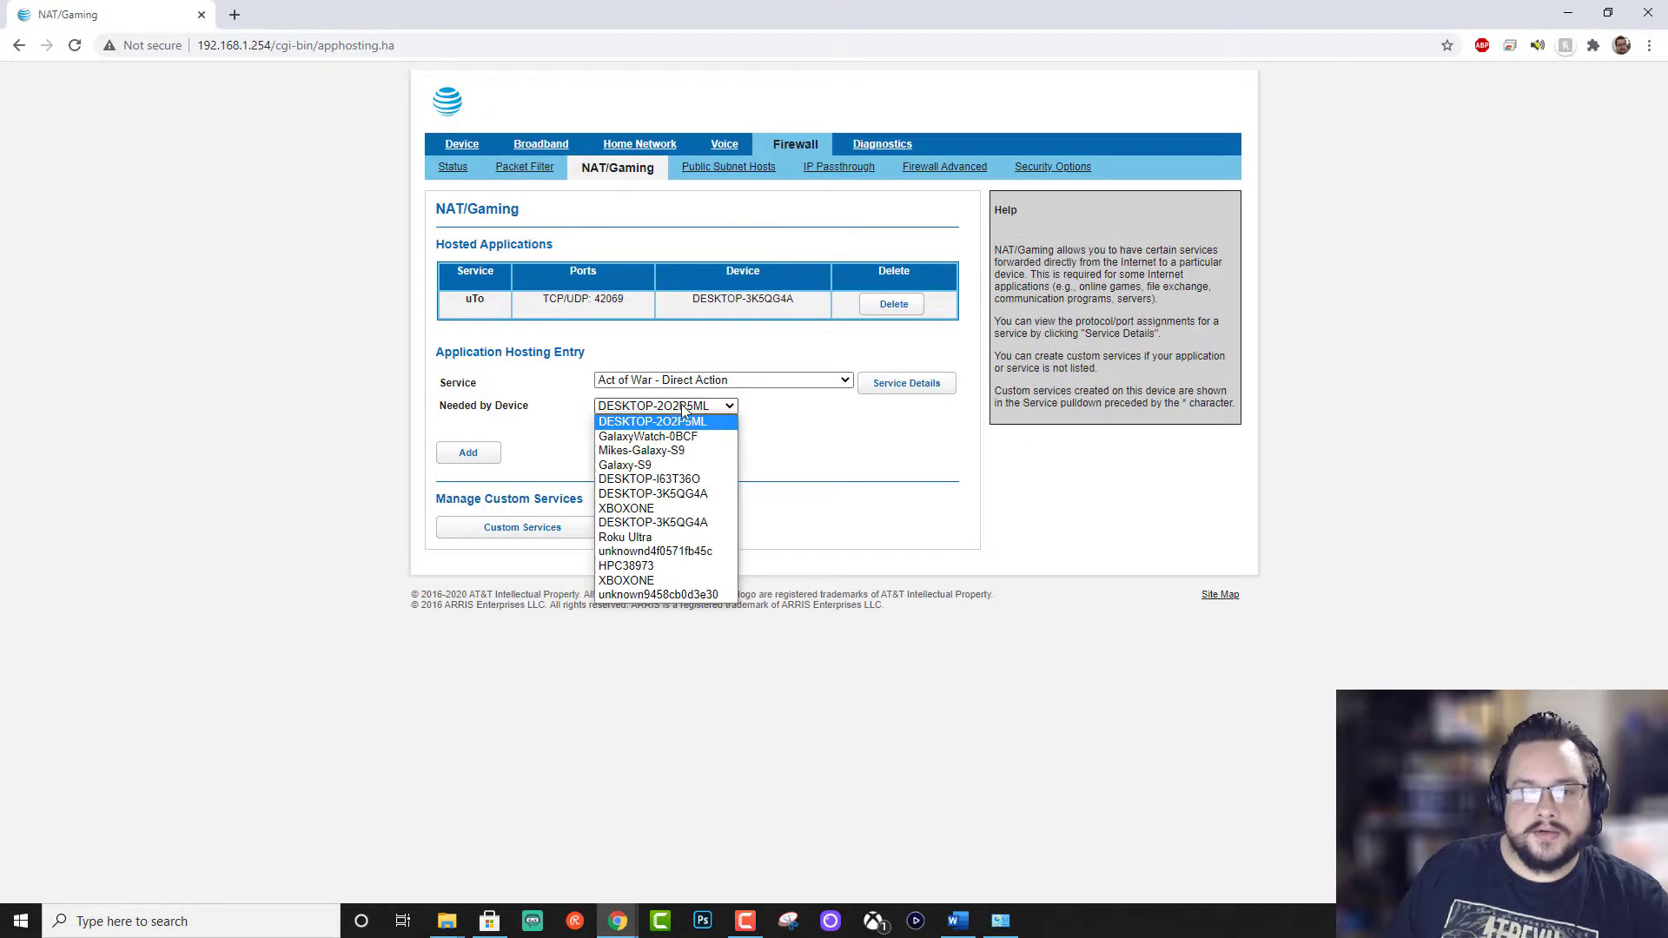
pyautogui.click(694, 494)
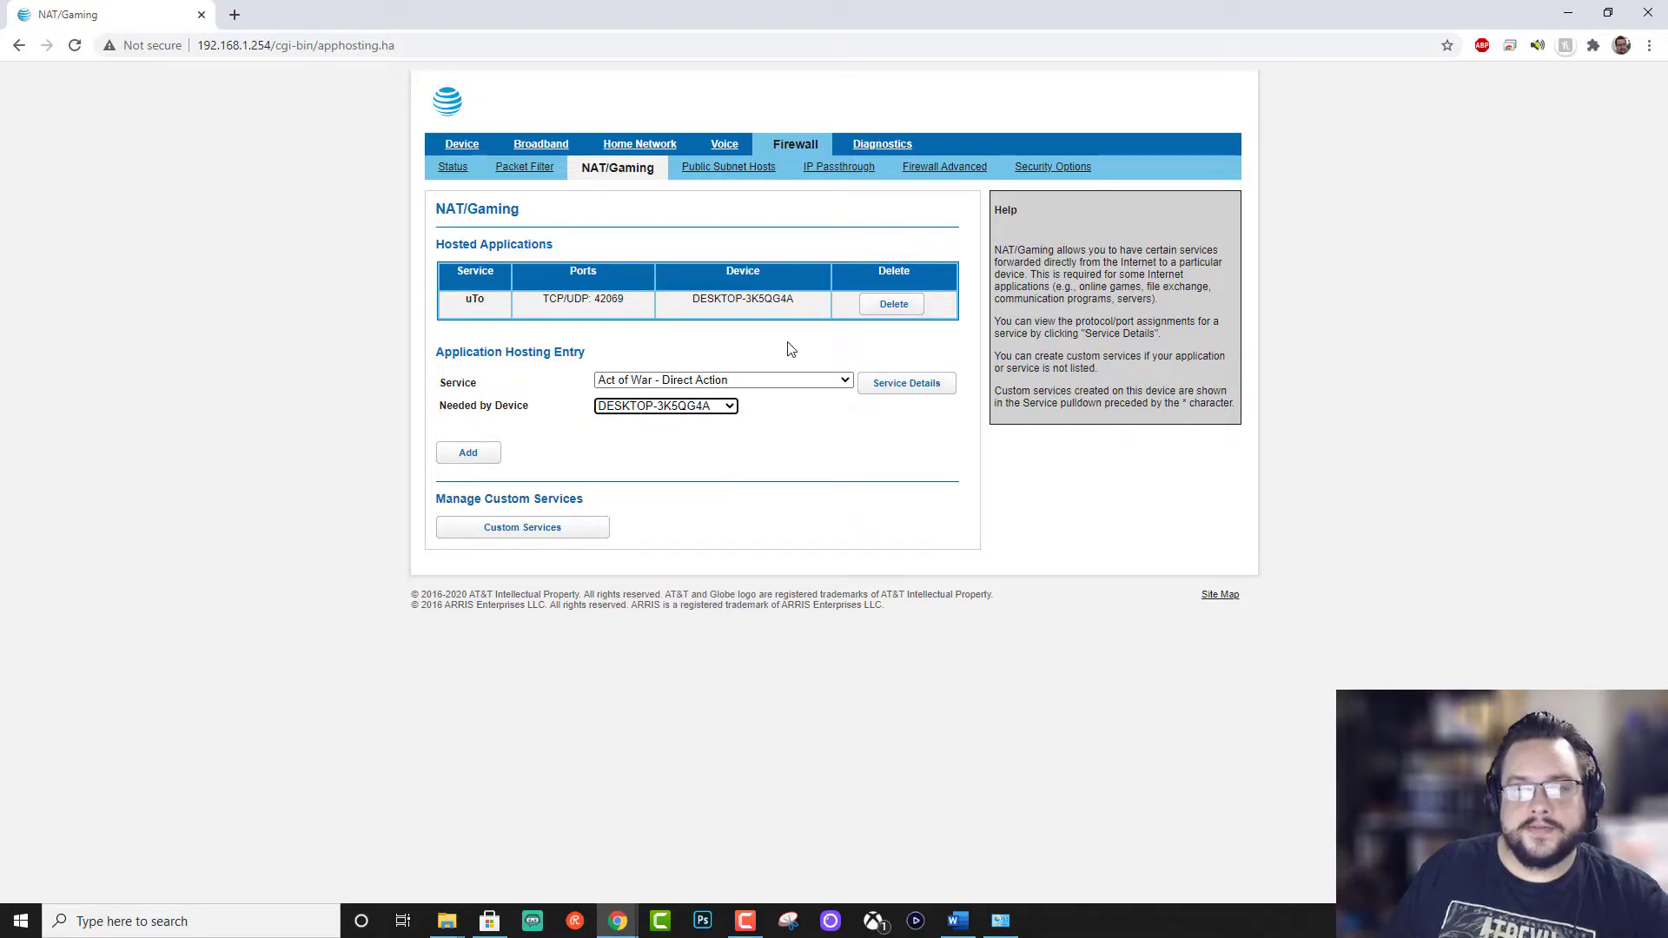
pyautogui.click(656, 379)
pyautogui.scroll(-3, 727, 539)
pyautogui.scroll(-15, 728, 540)
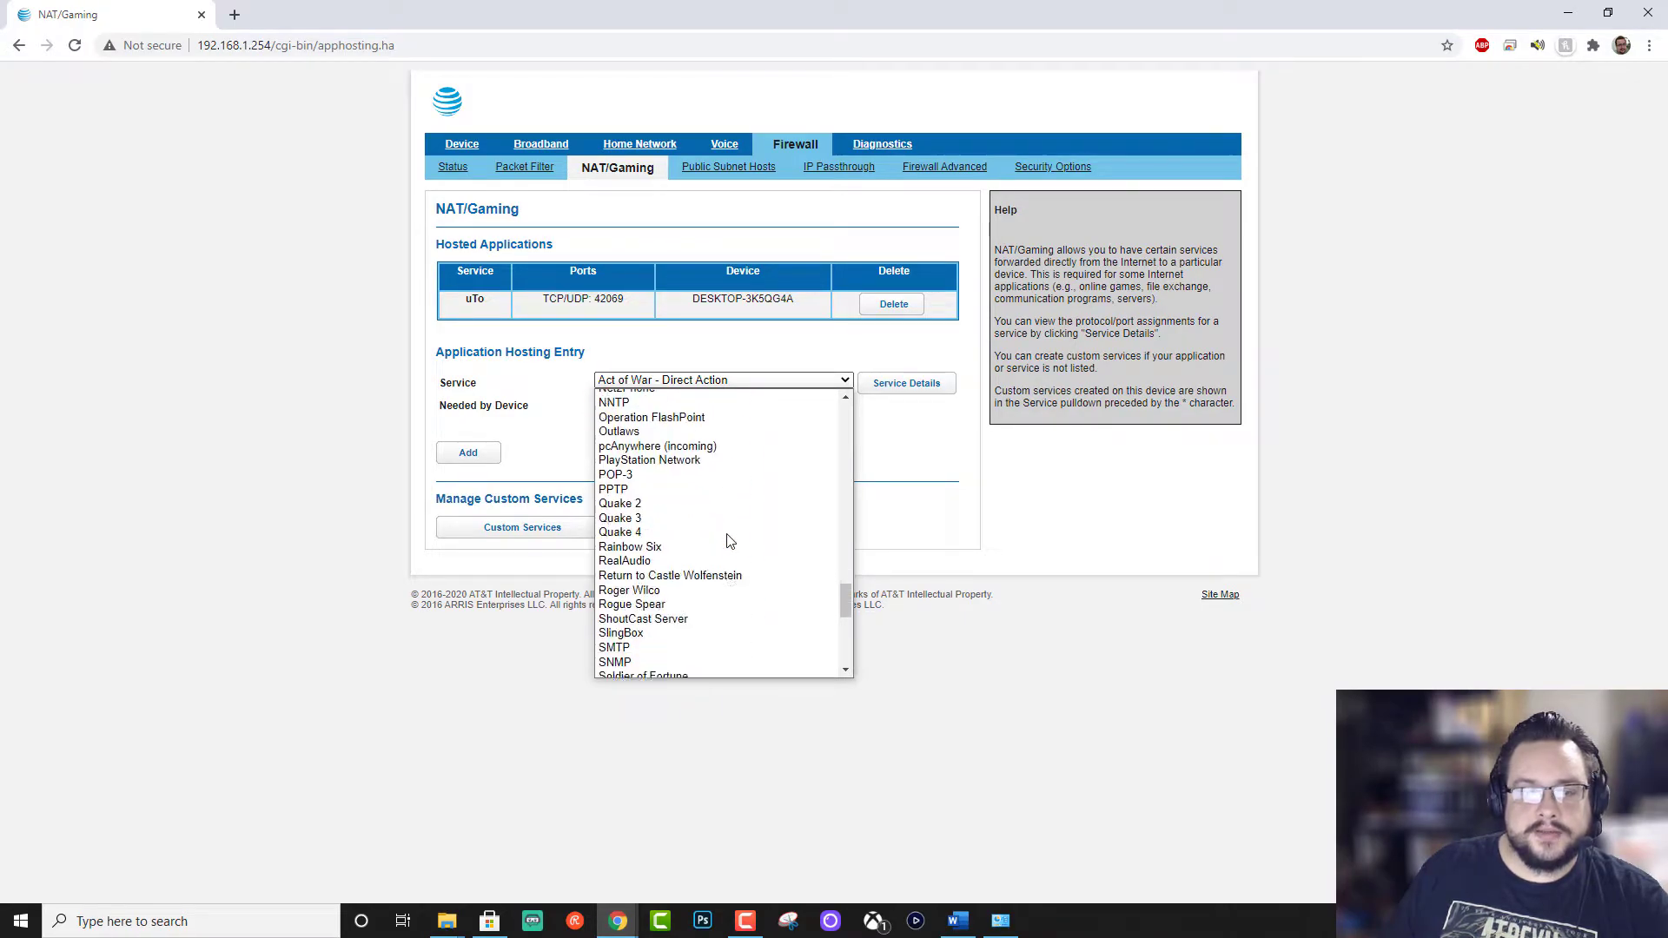
pyautogui.scroll(10, 727, 543)
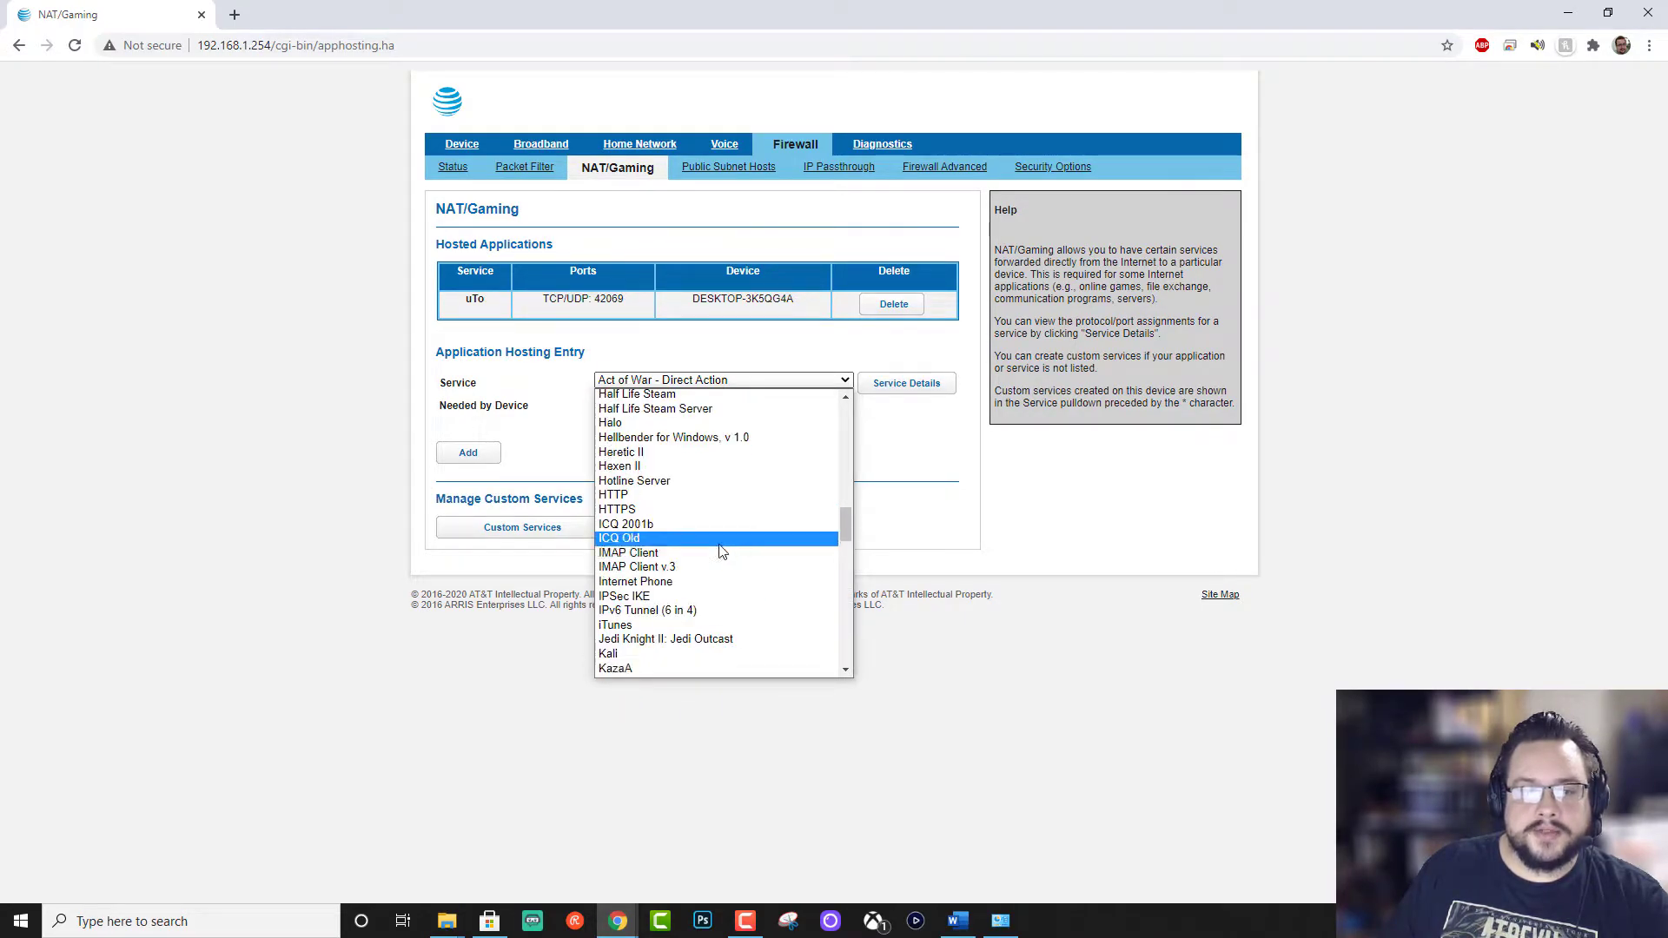
pyautogui.scroll(-2, 719, 551)
pyautogui.scroll(4, 716, 560)
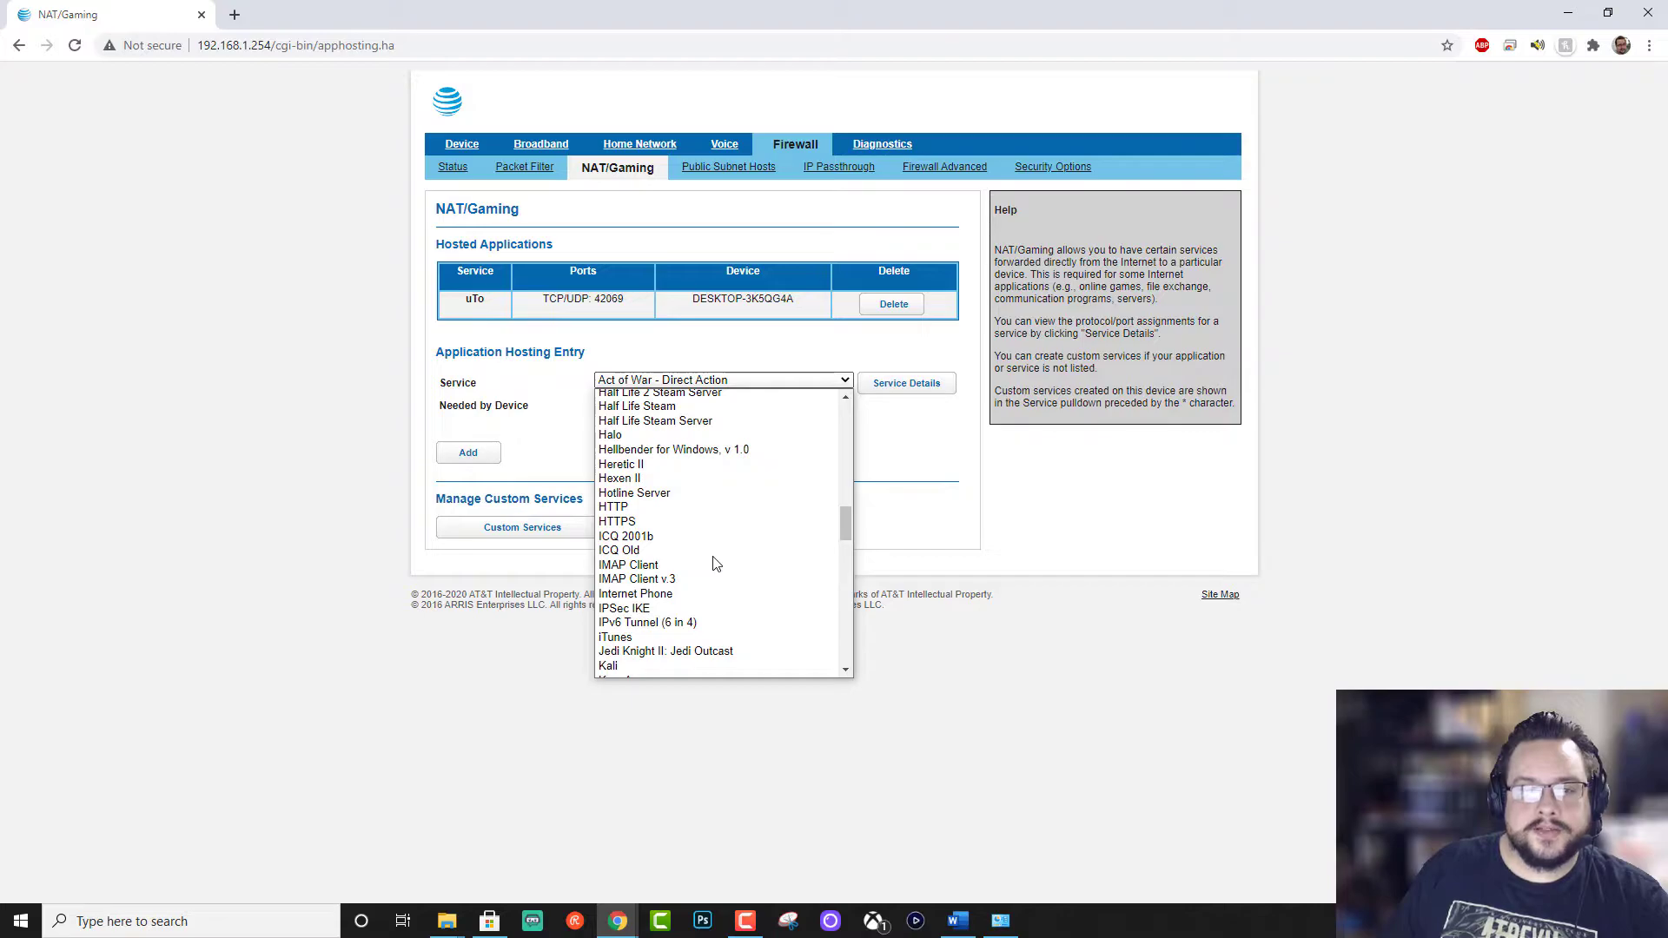
pyautogui.scroll(4, 714, 563)
pyautogui.click(658, 485)
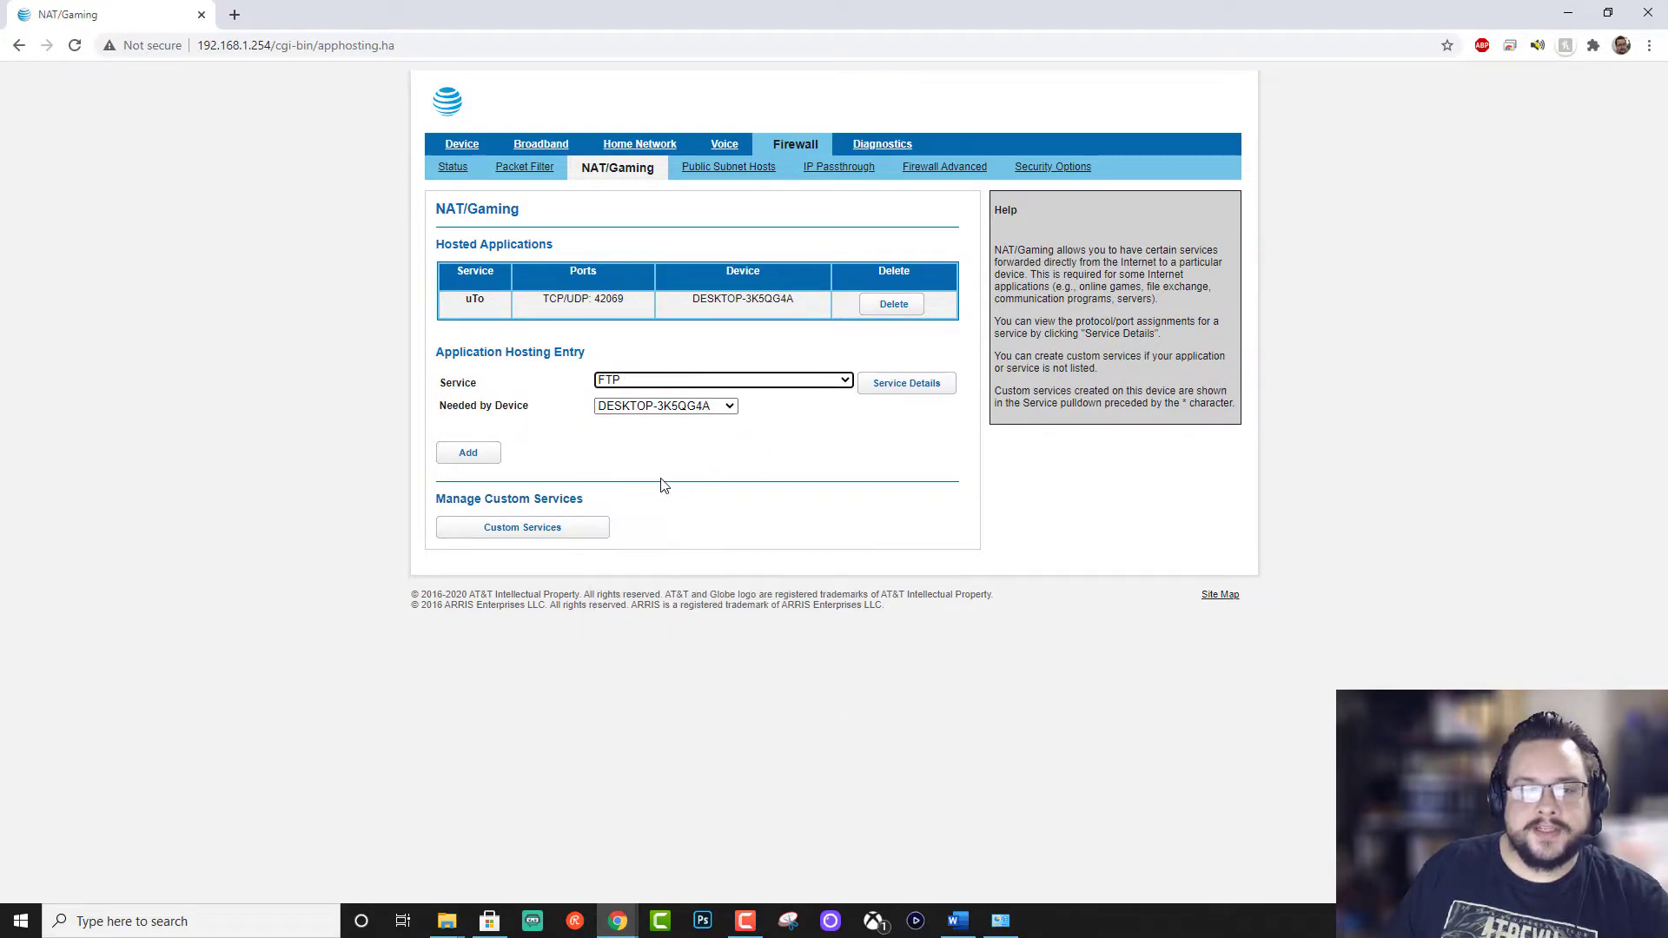
pyautogui.click(889, 396)
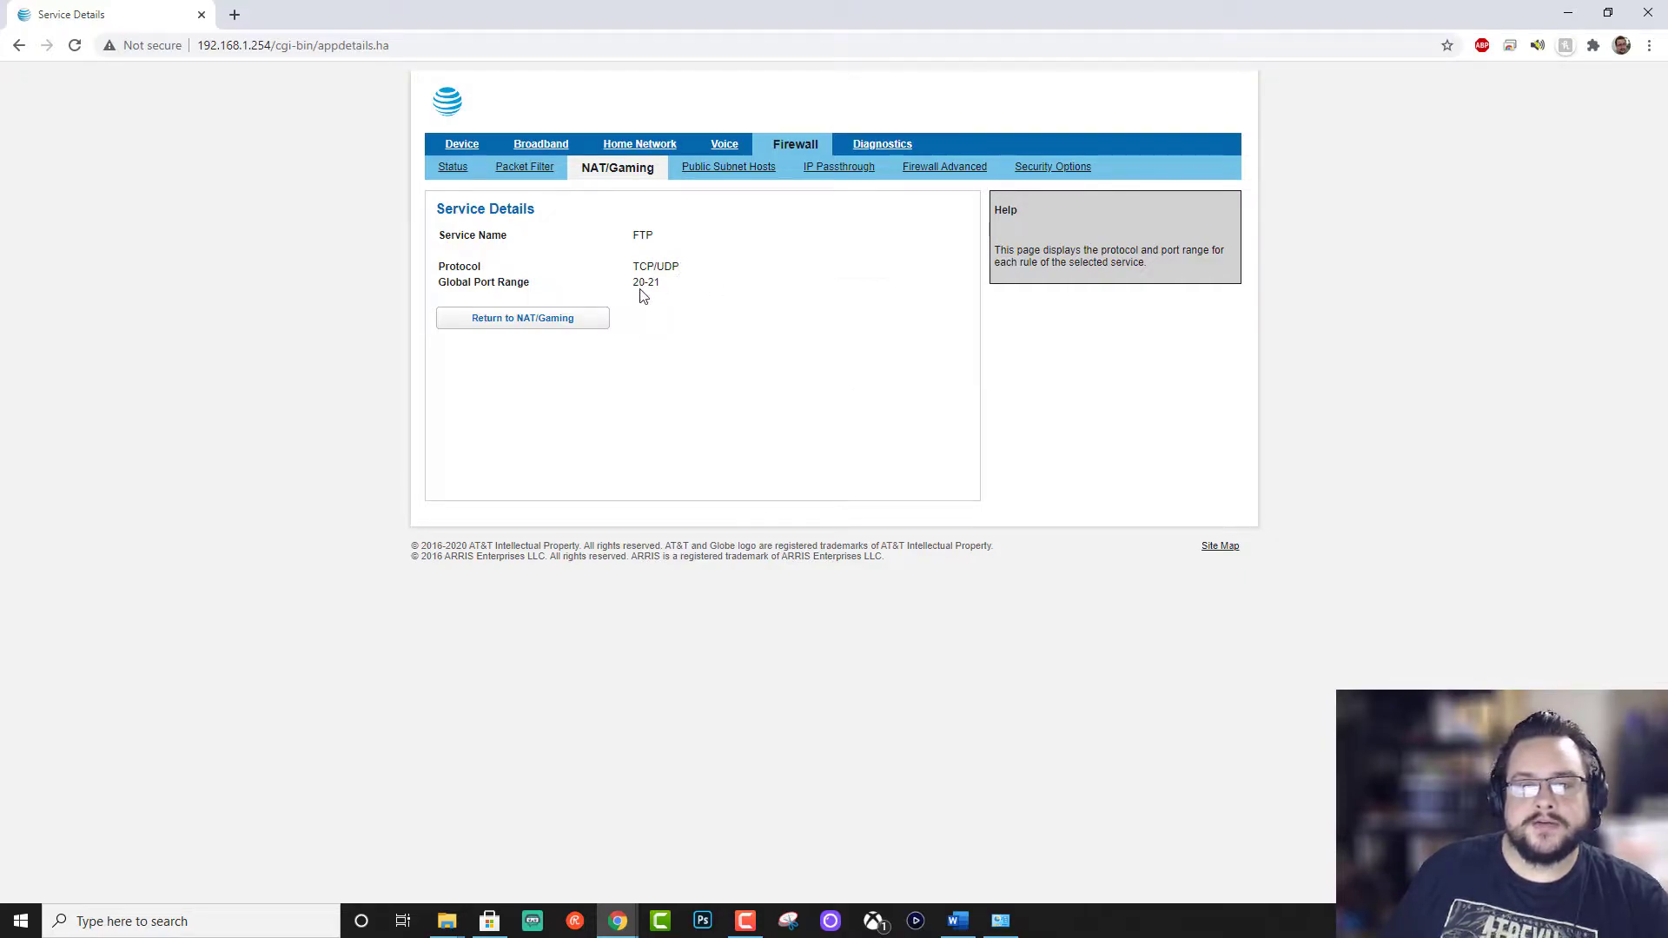
pyautogui.click(584, 321)
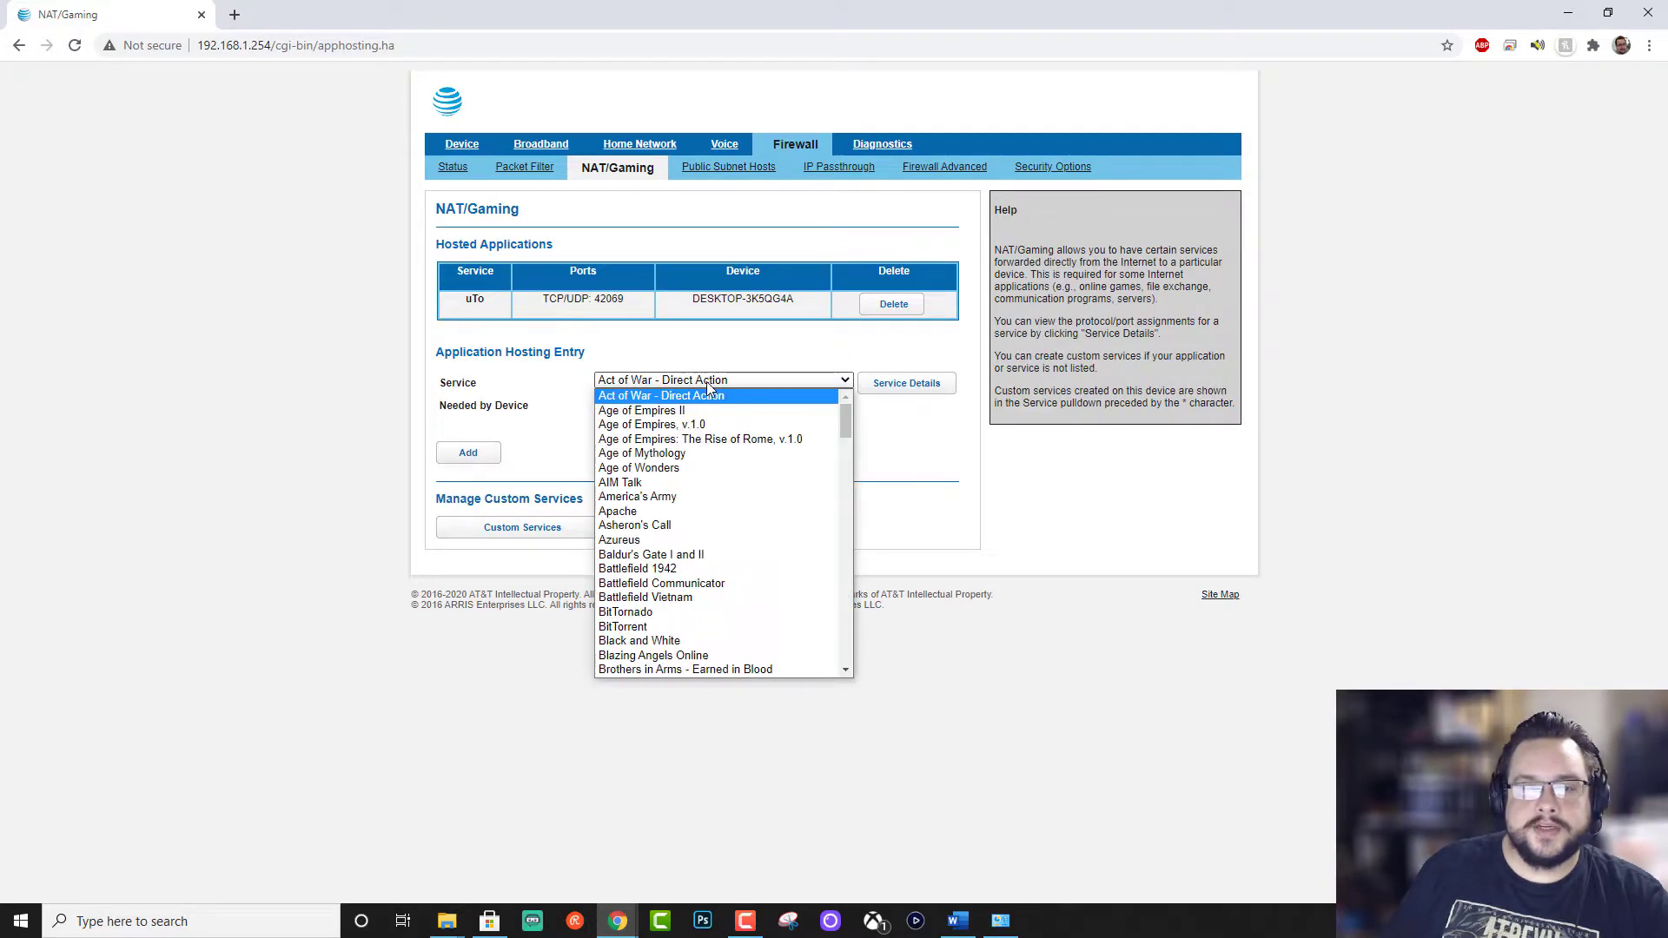
# Step: Reselect FTP and DESKTOP-3K5QG4A and add the FTP hosted application
pyautogui.scroll(-13, 782, 578)
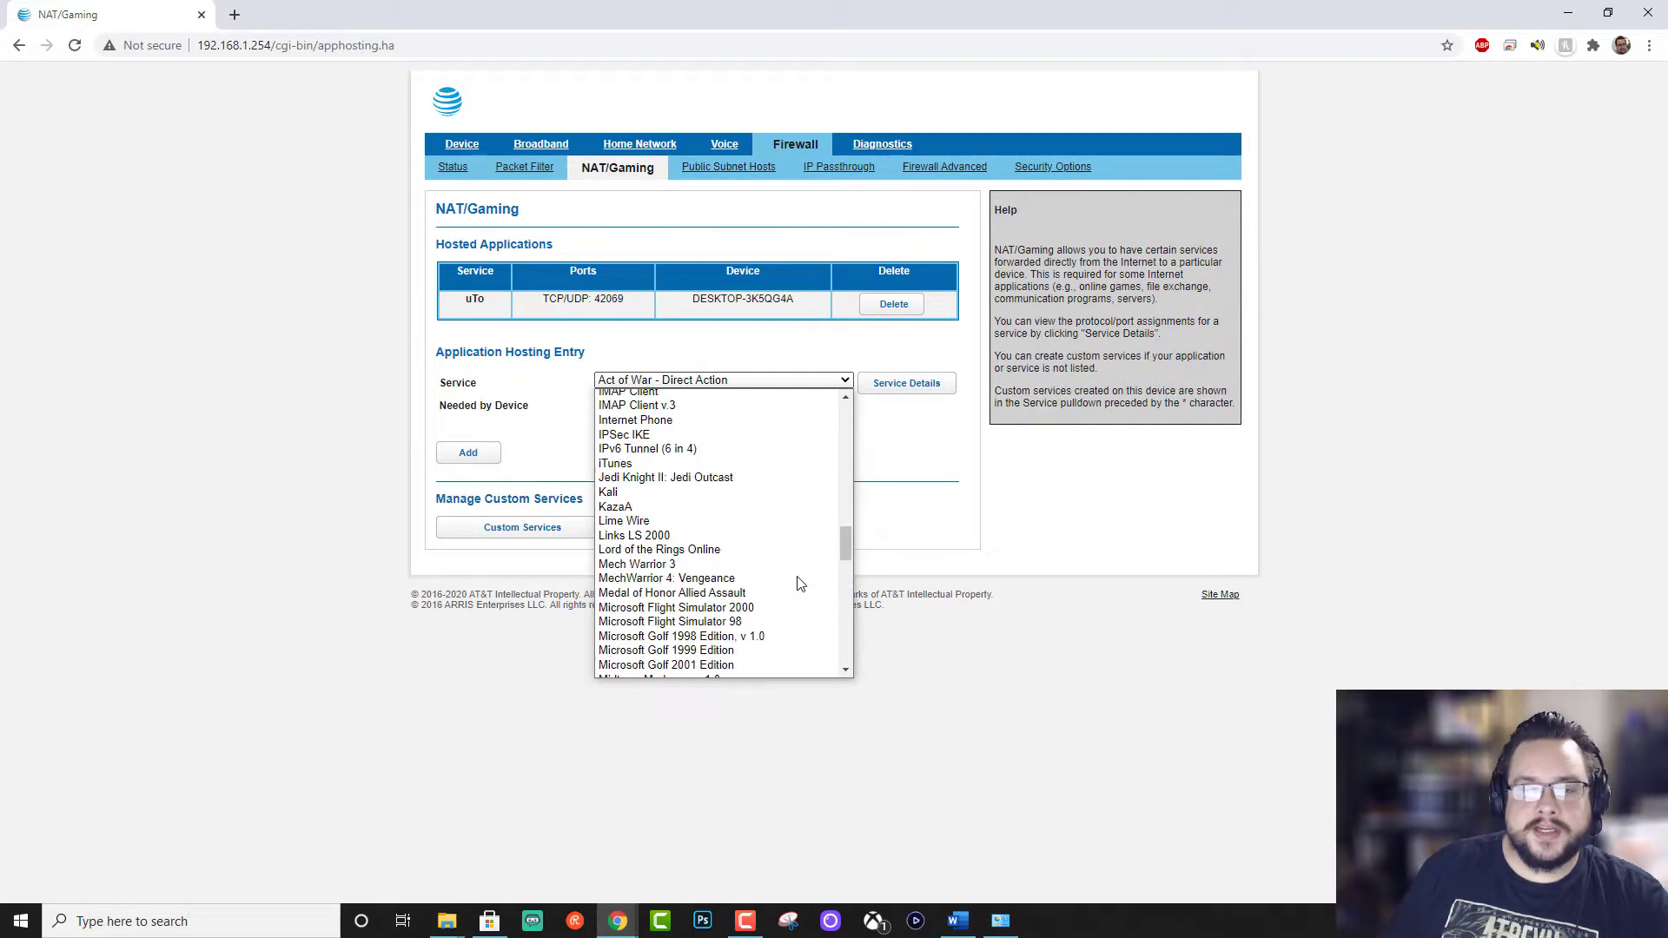
pyautogui.scroll(9, 795, 578)
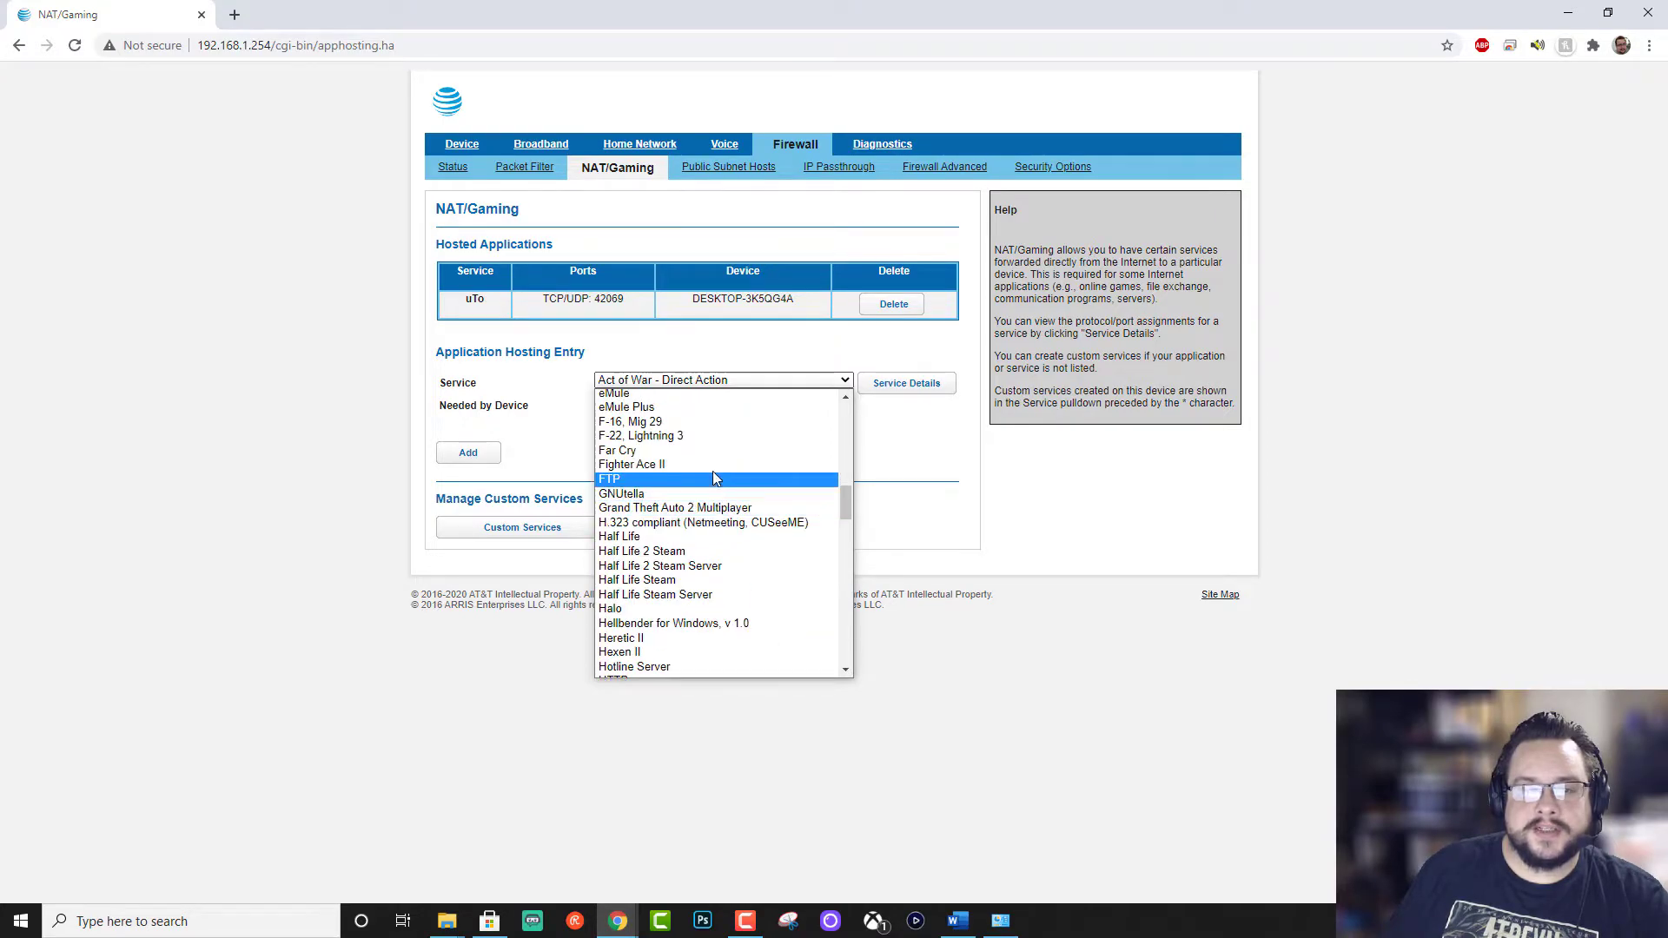
pyautogui.click(708, 480)
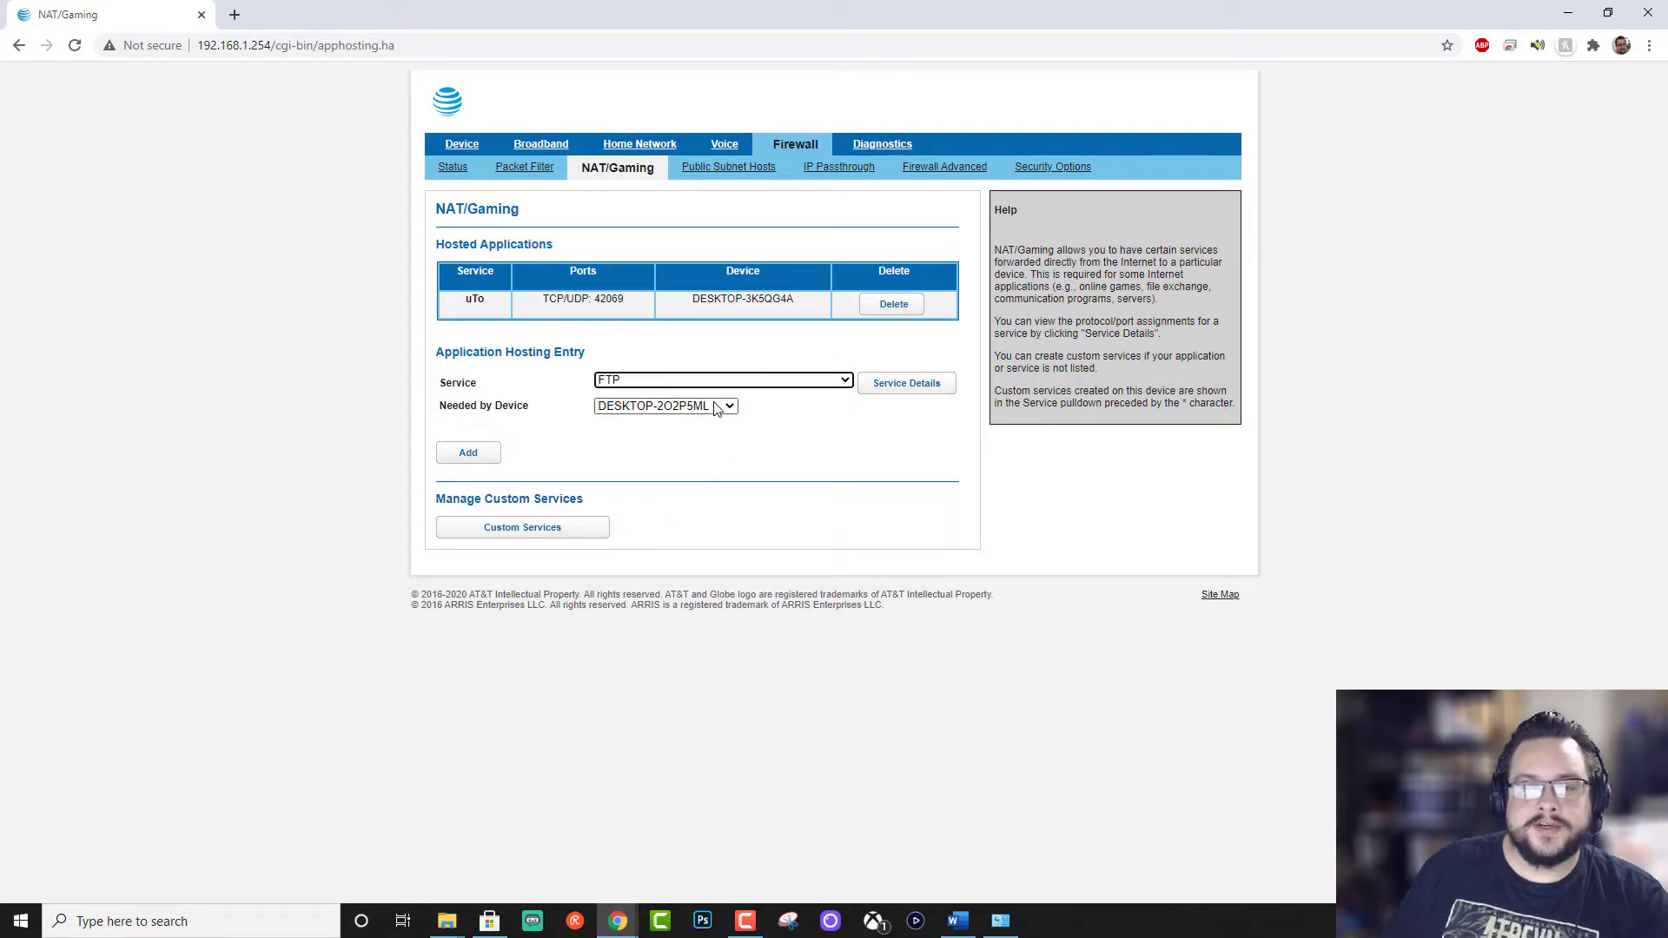
pyautogui.click(716, 409)
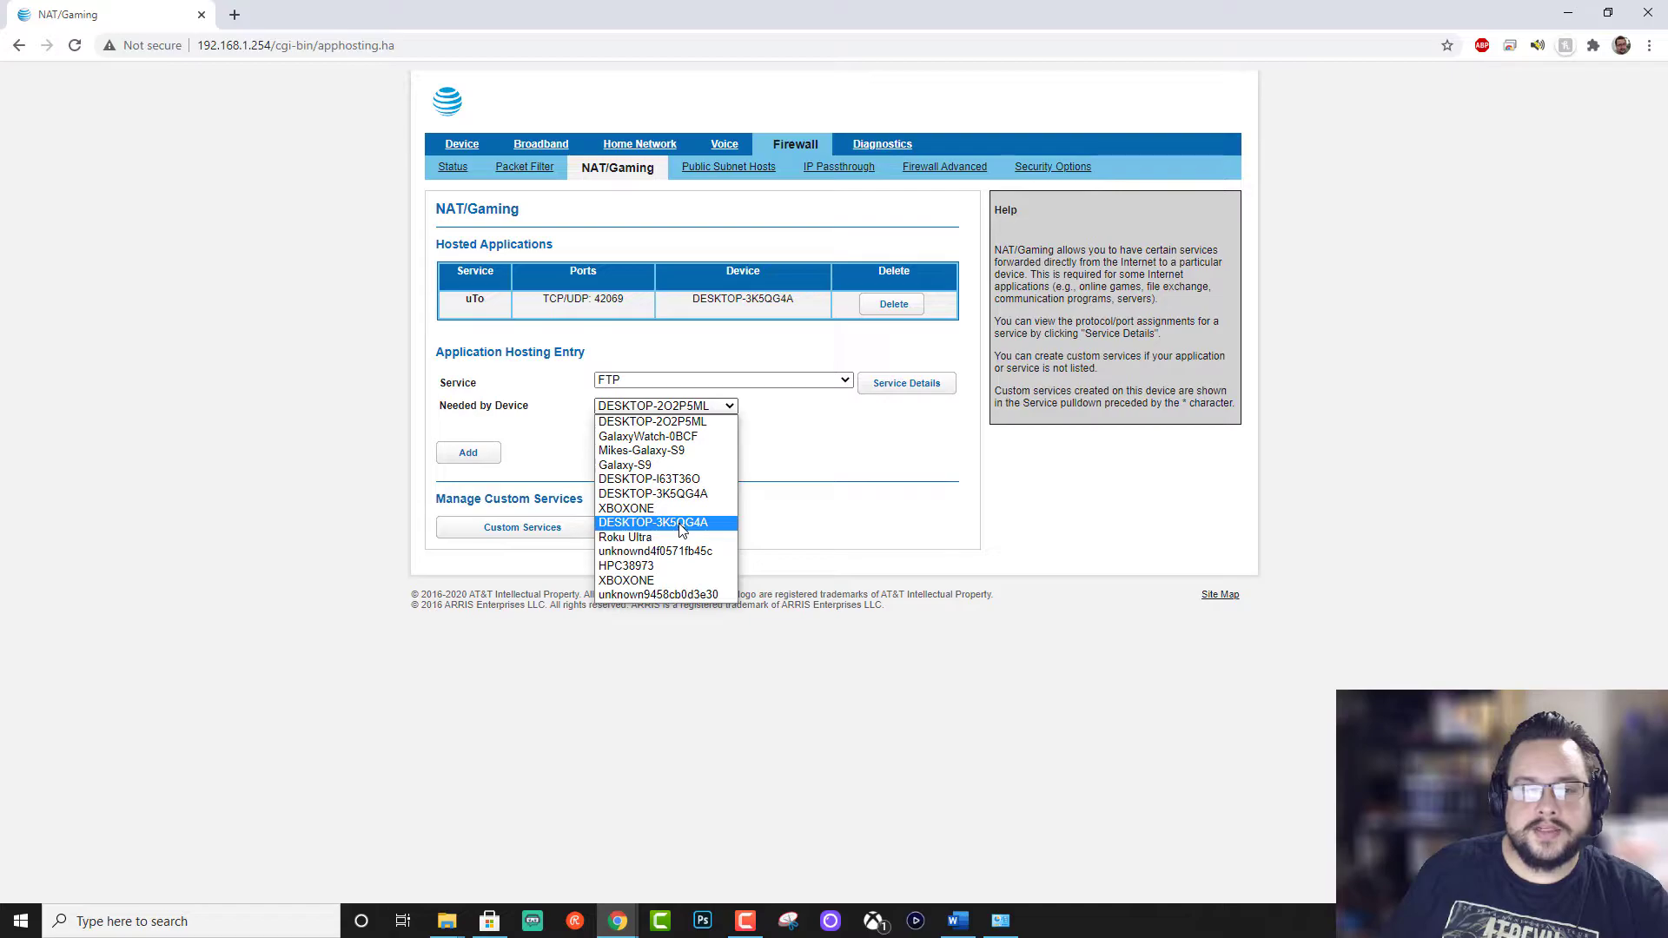
pyautogui.click(706, 495)
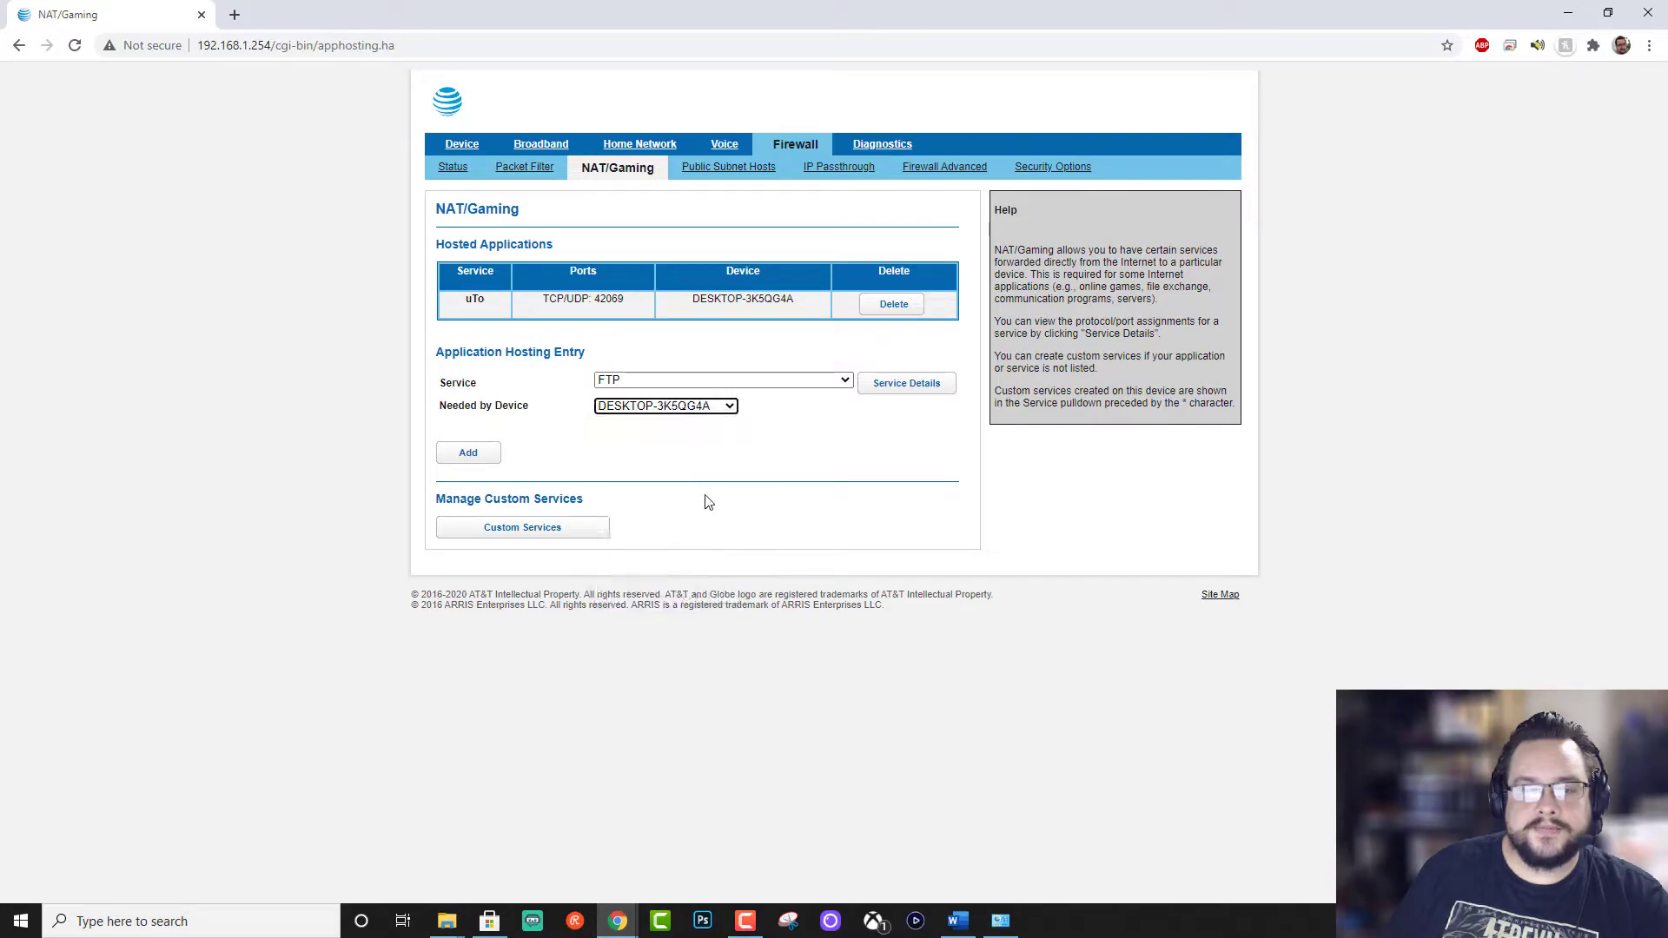
pyautogui.click(800, 458)
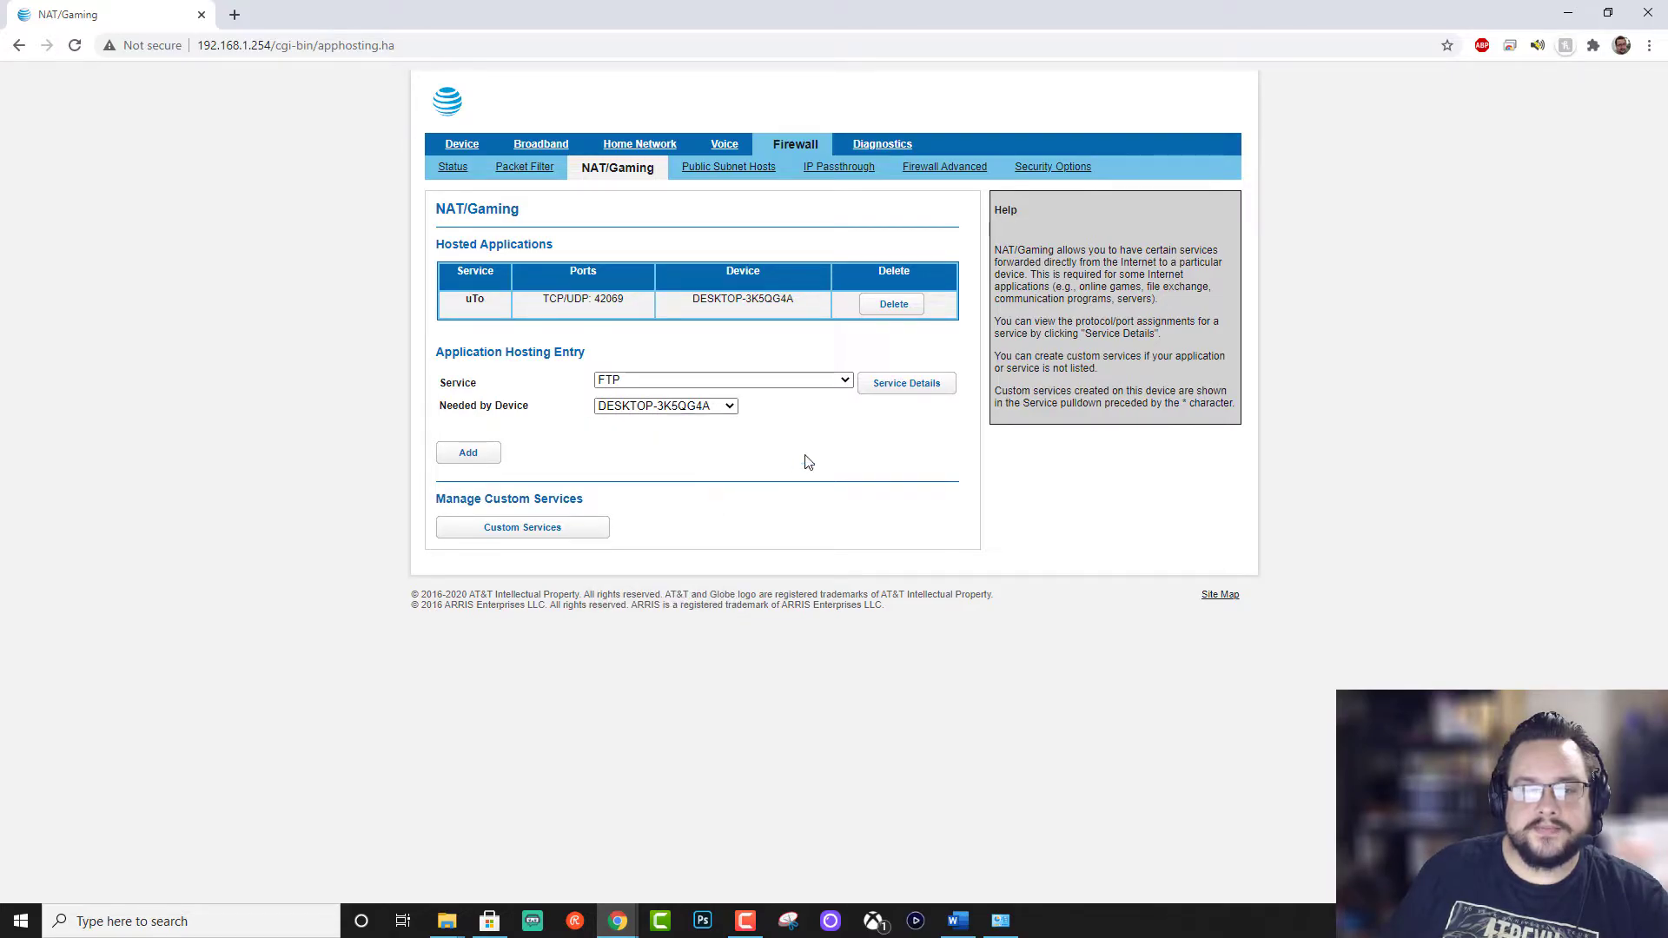
pyautogui.click(470, 455)
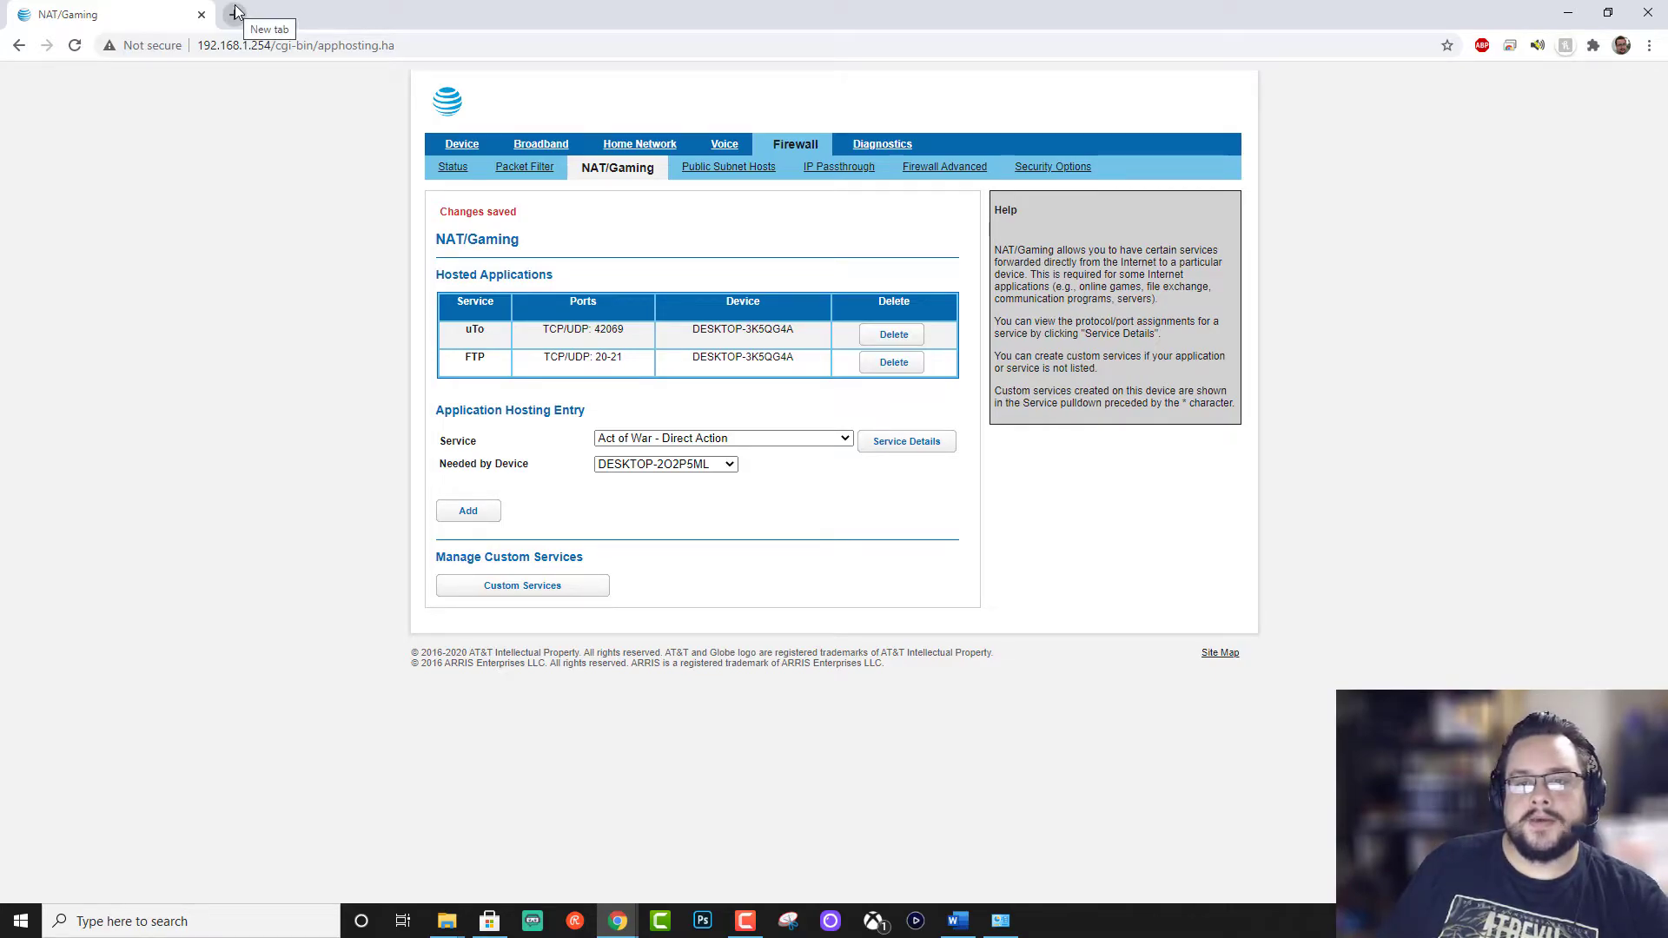
# Step: Search 'ip address' in a new tab and open the WhatIsMyIP.com result
pyautogui.click(236, 13)
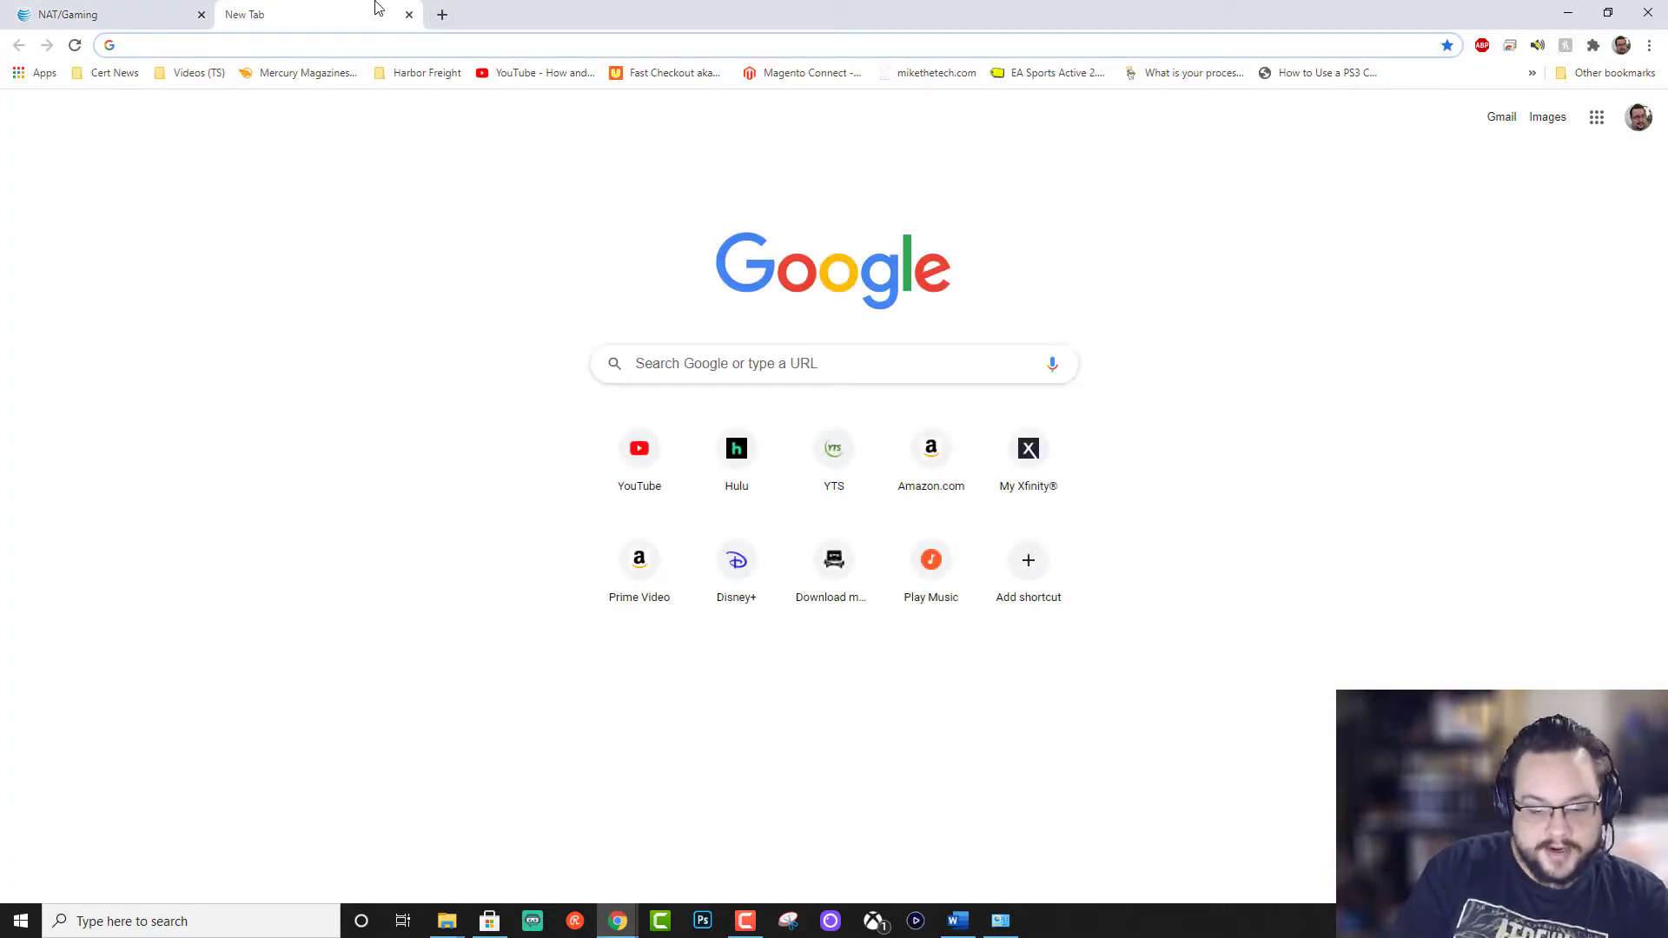
pyautogui.write('ip address')
pyautogui.press('Return')
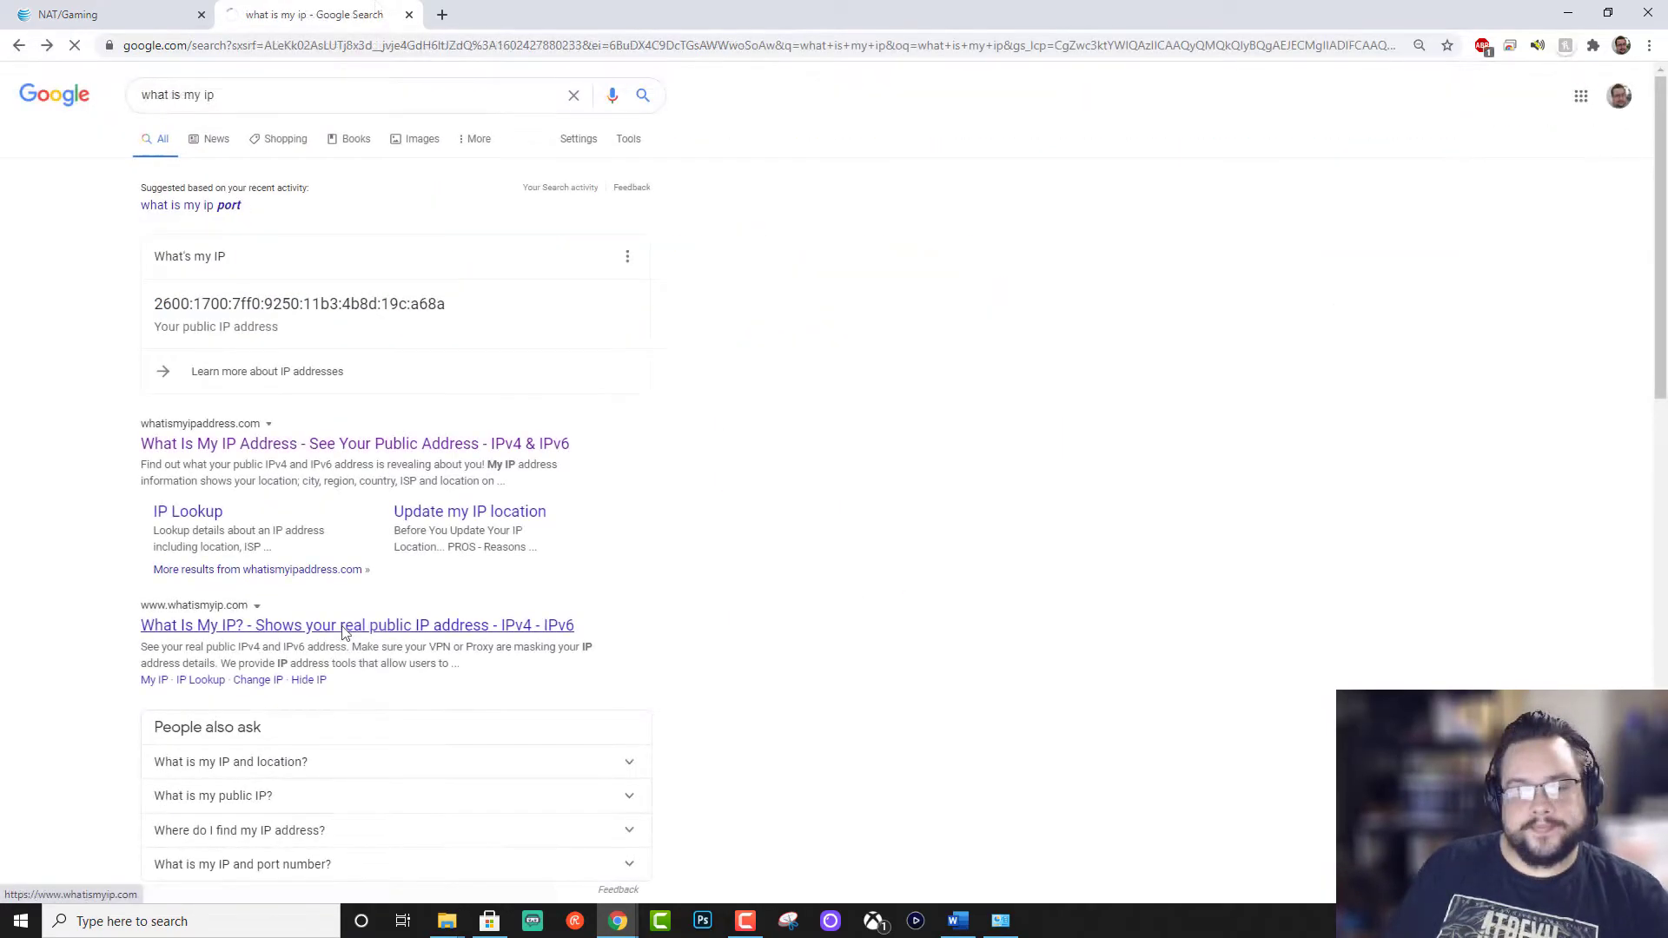
pyautogui.click(345, 627)
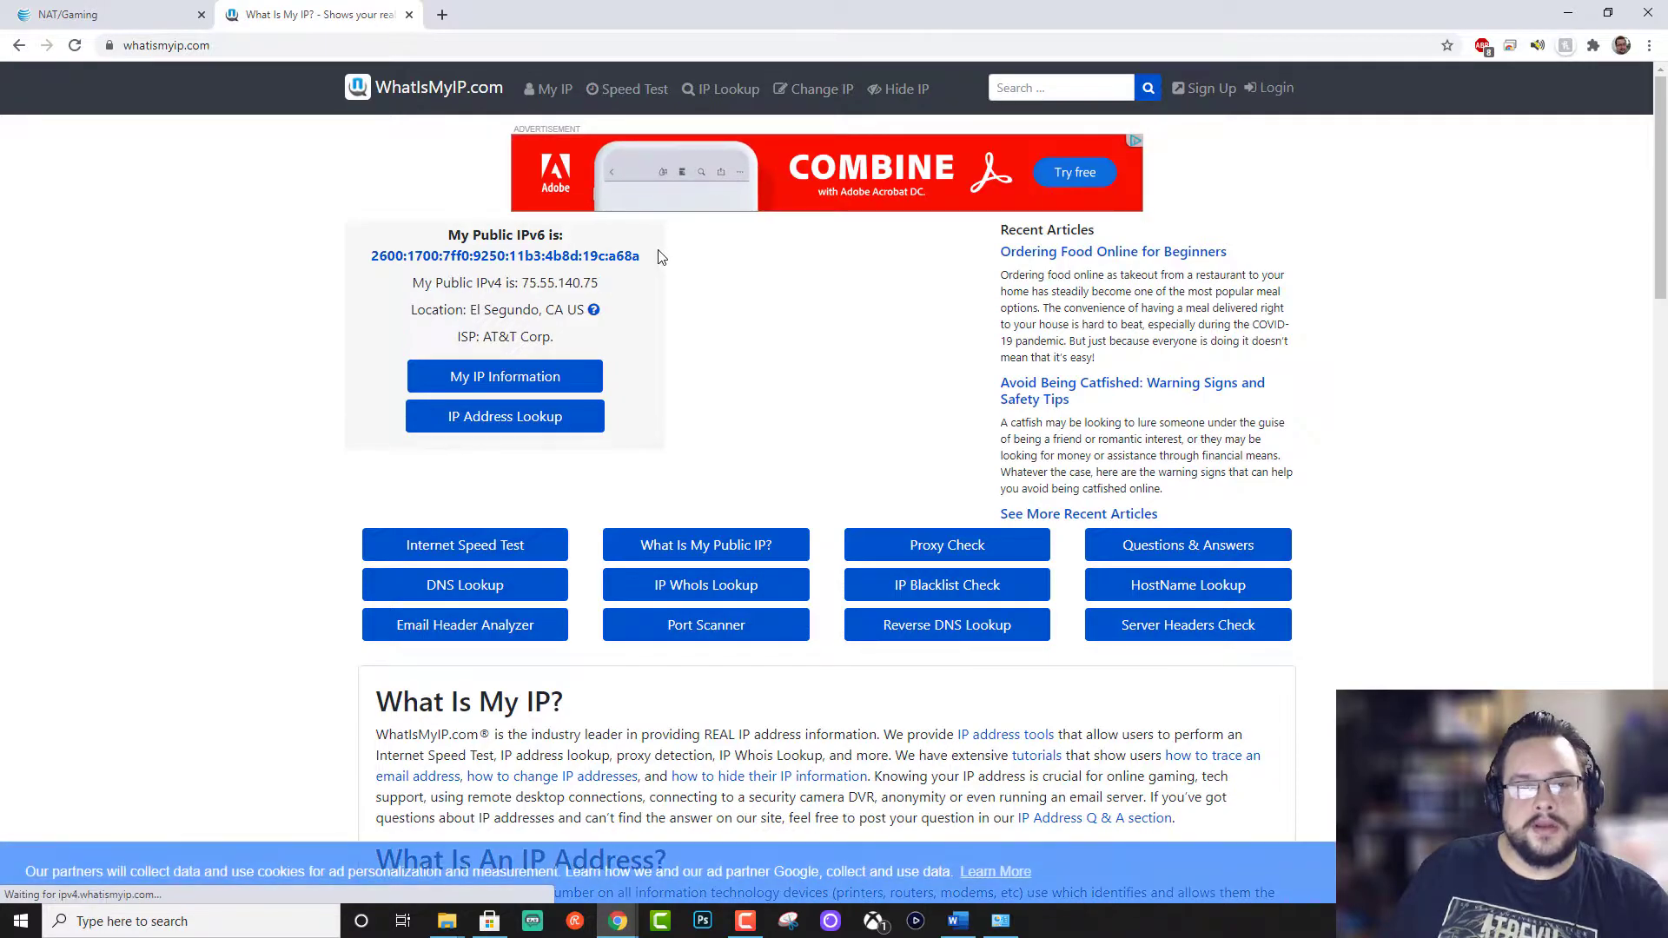
# Step: Copy the public IPv4 address into the address bar with ':21' appended
pyautogui.moveTo(603, 283); pyautogui.dragTo(529, 294)
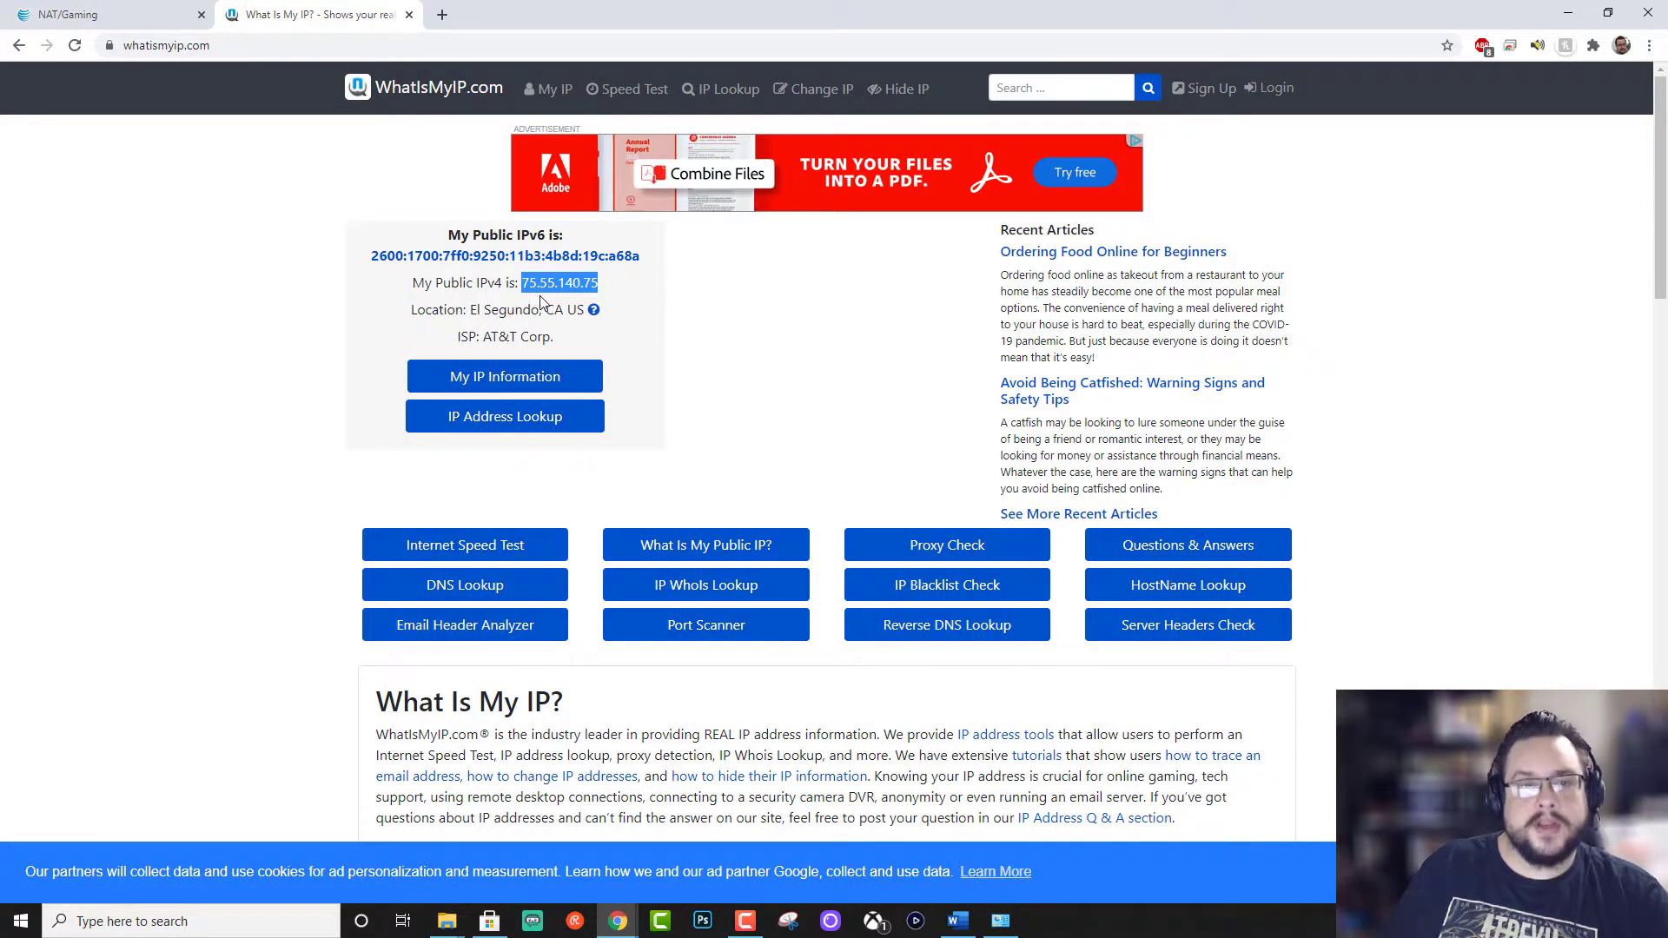
pyautogui.hotkey('ctrl', 'c')
pyautogui.click(217, 45)
pyautogui.hotkey('ctrl', 'v')
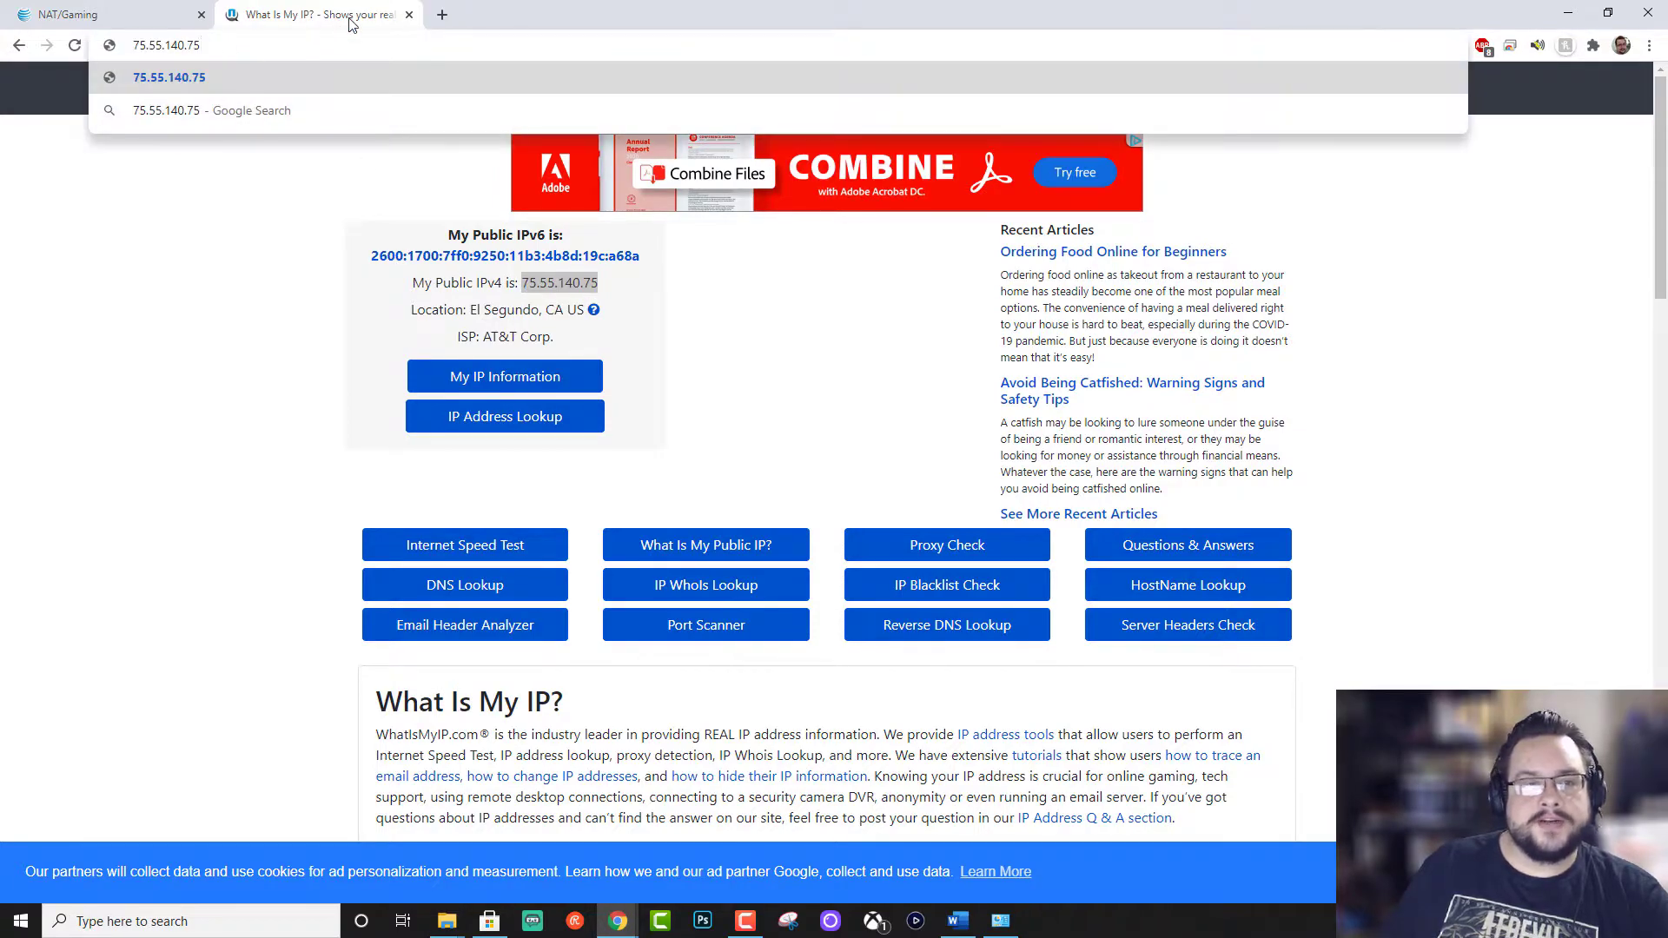
pyautogui.write(':21')
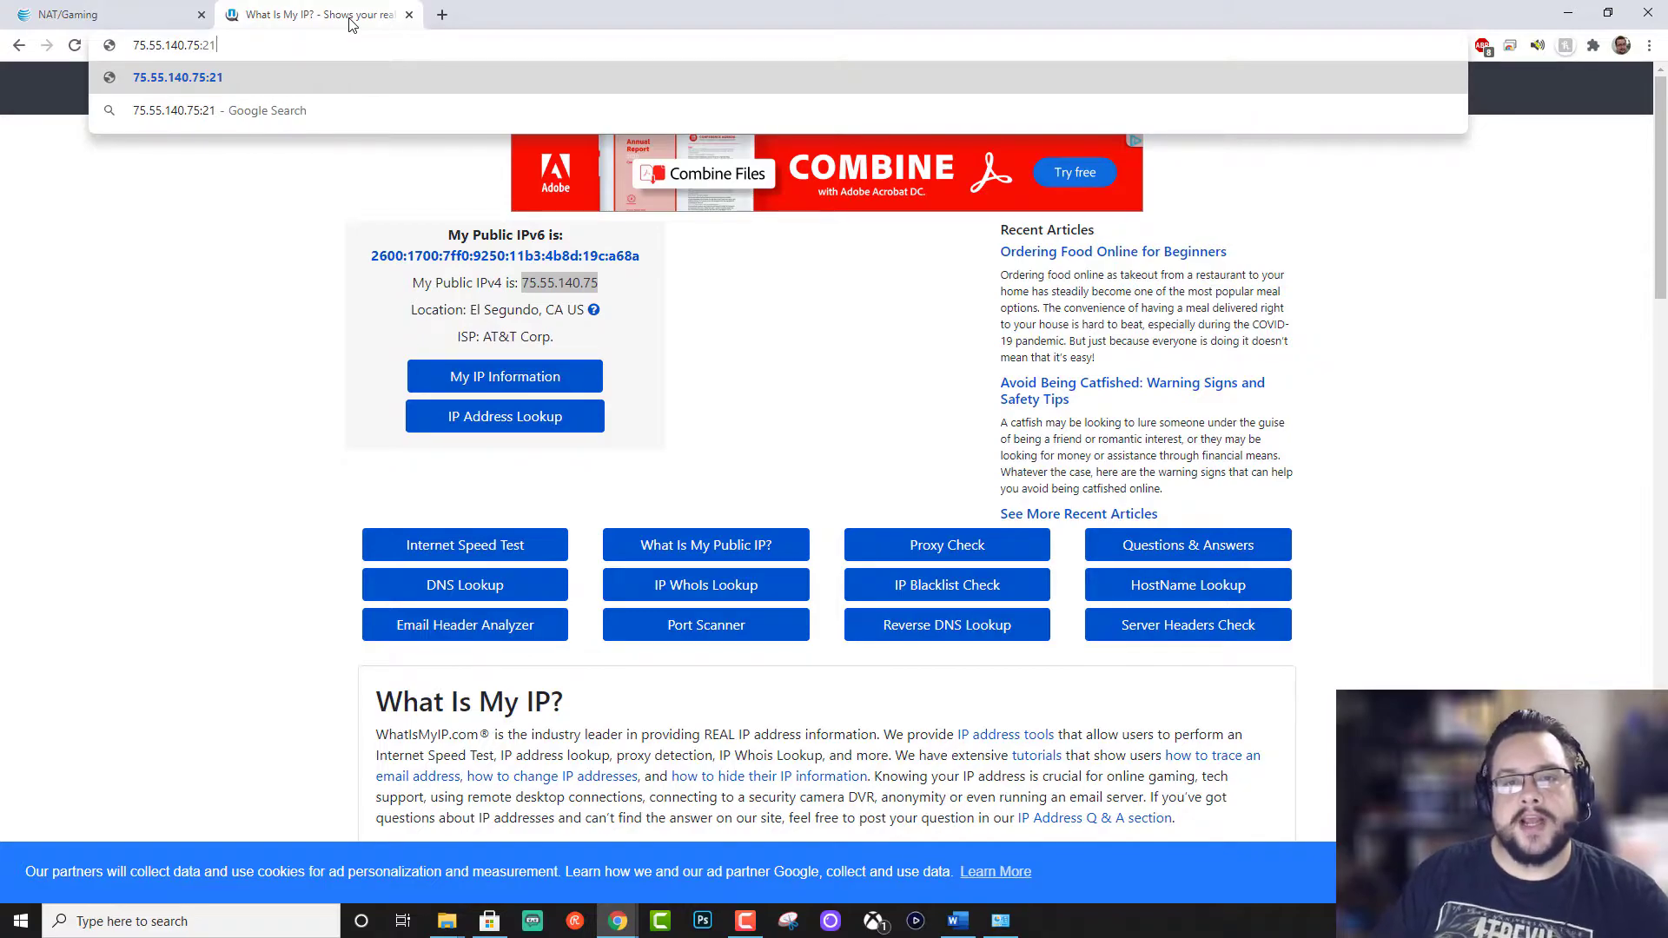
# Step: Close the WhatIsMyIP tab to return to the router's NAT/Gaming page
pyautogui.click(408, 15)
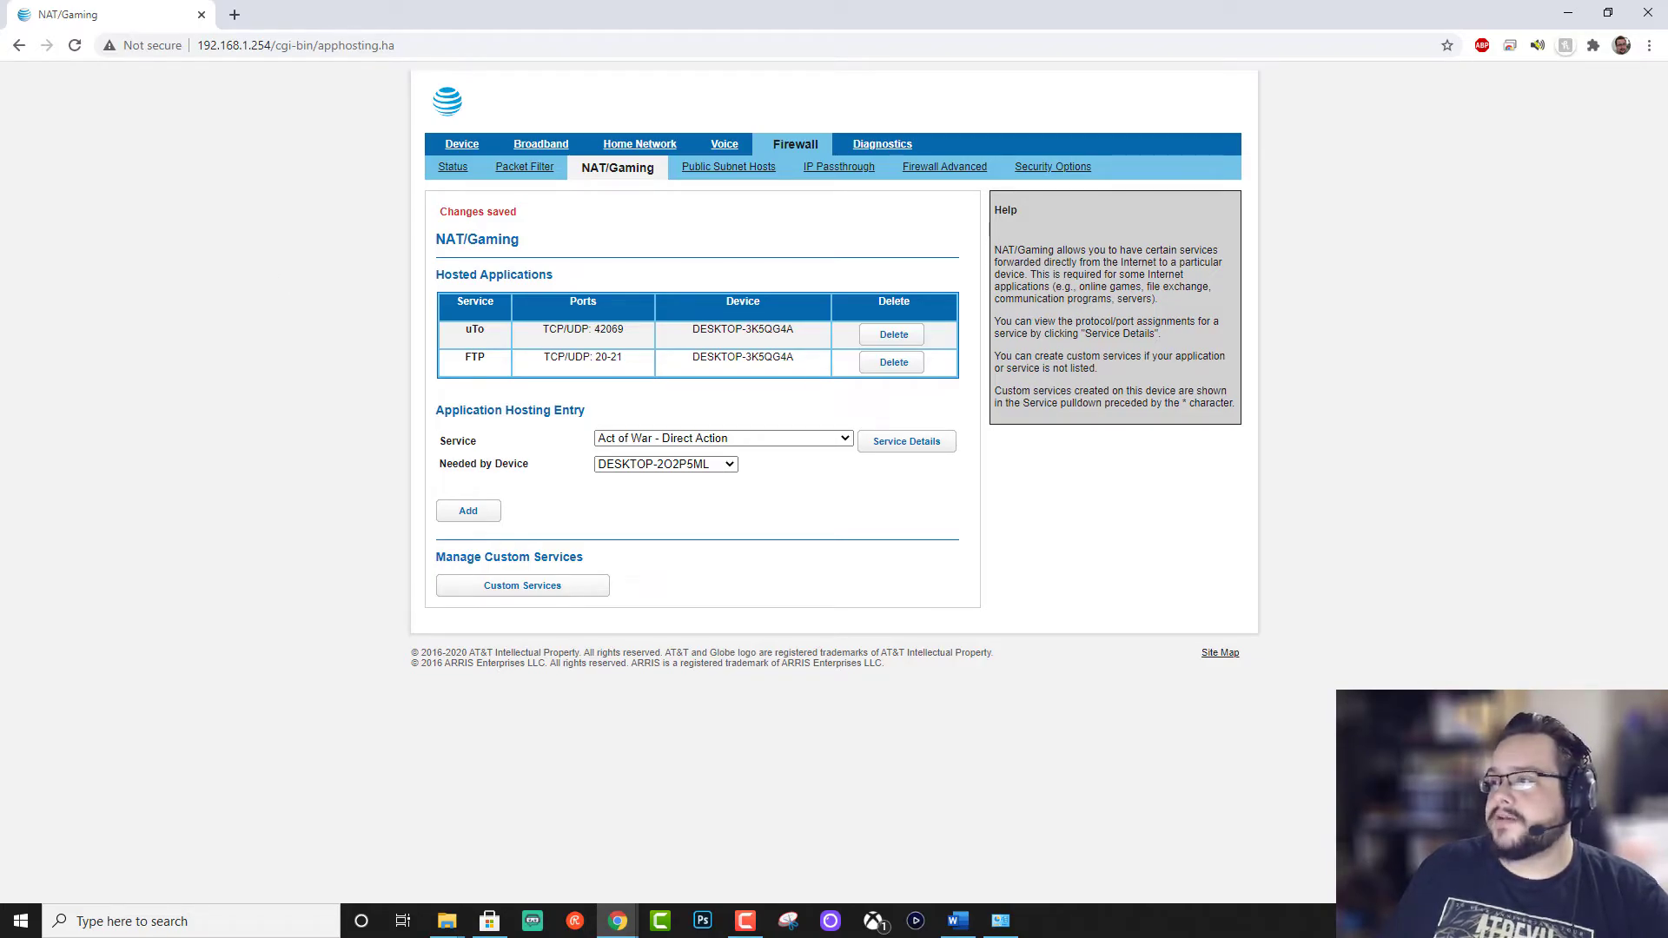
# Step: Open No-IP's free sign-up form, enter an e-mail, and accept Chrome's suggested password
pyautogui.moveTo(1667, 278); pyautogui.dragTo(694, 2)
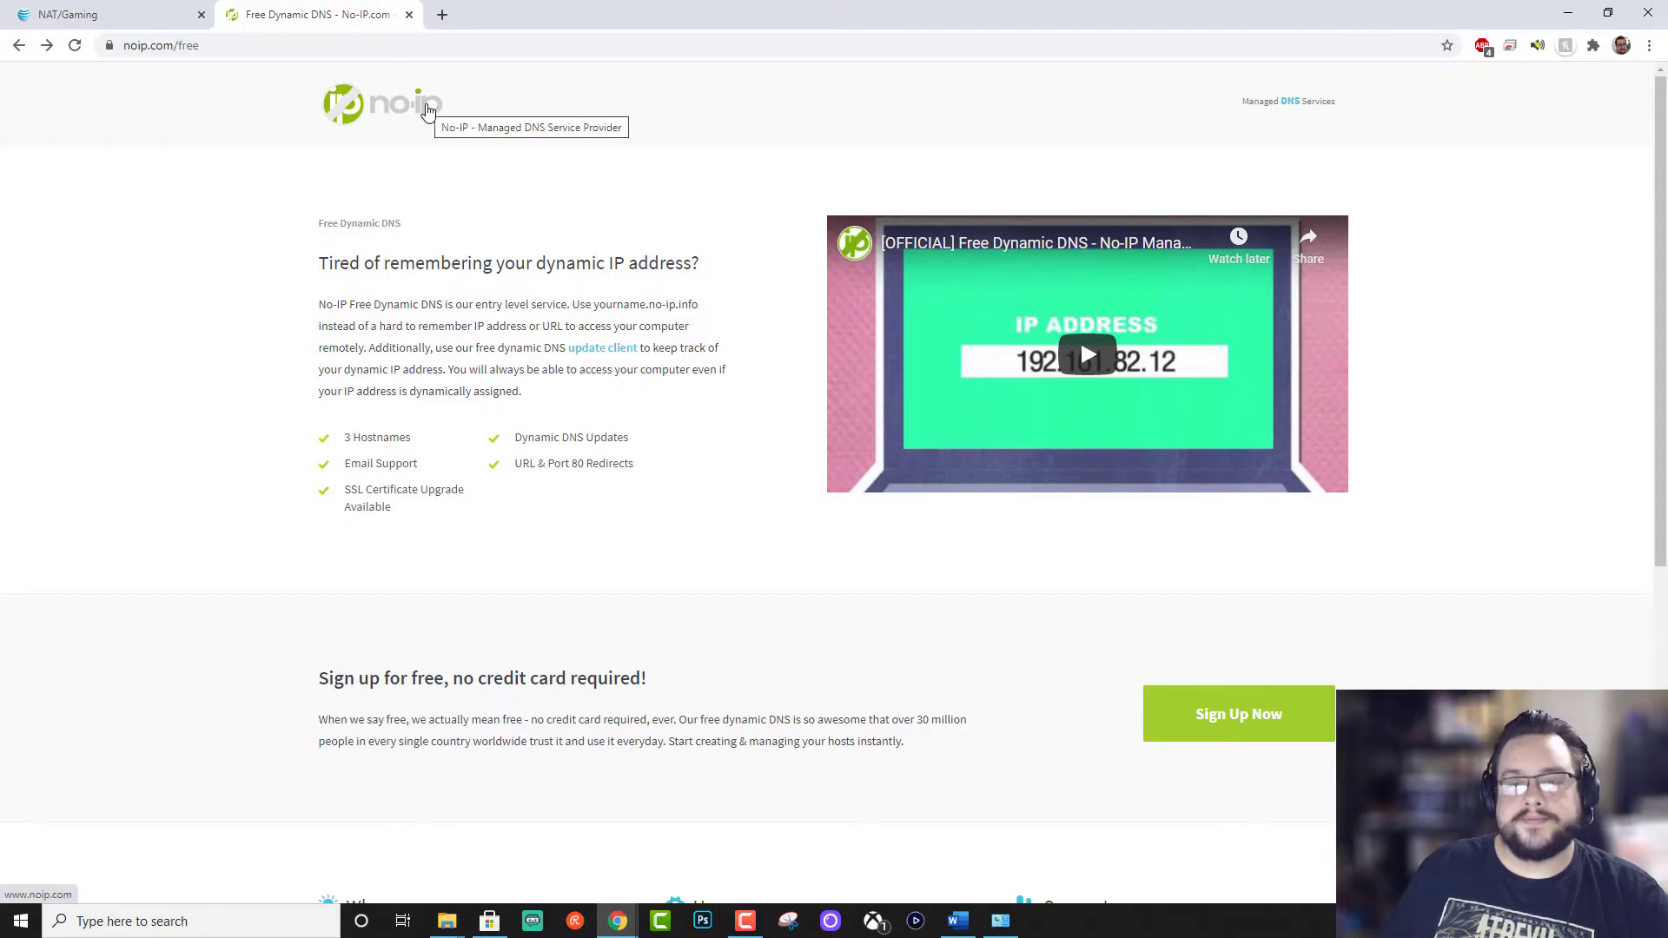
pyautogui.click(1238, 727)
pyautogui.click(516, 301)
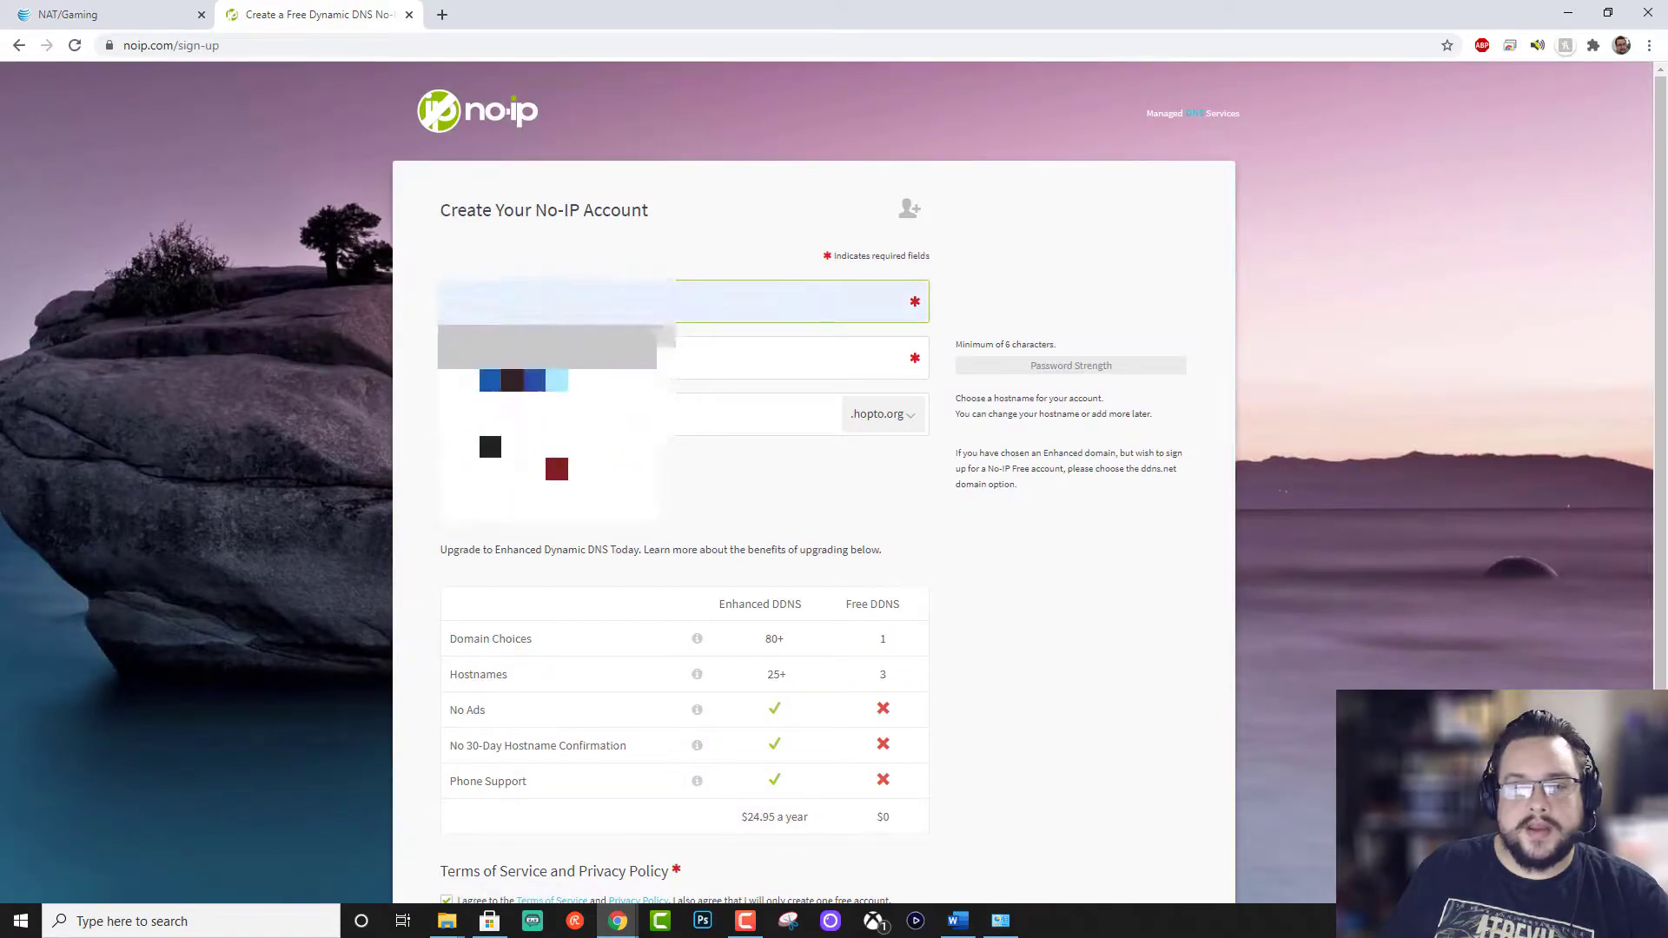
pyautogui.click(516, 358)
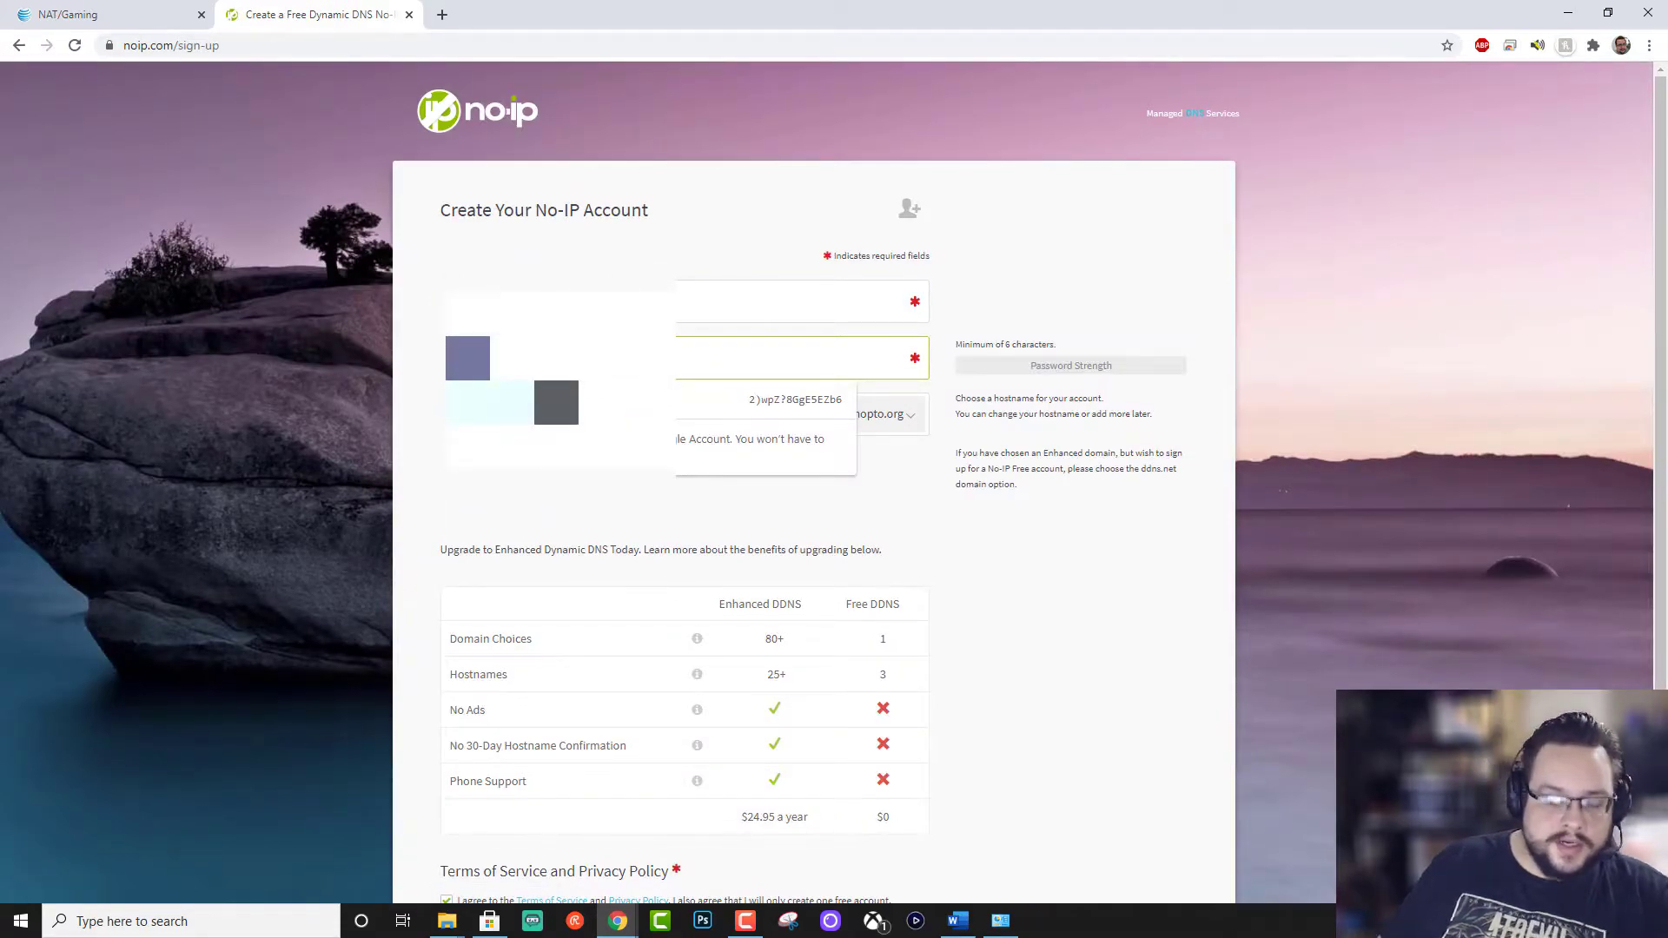
pyautogui.press('Down')
pyautogui.press('Return')
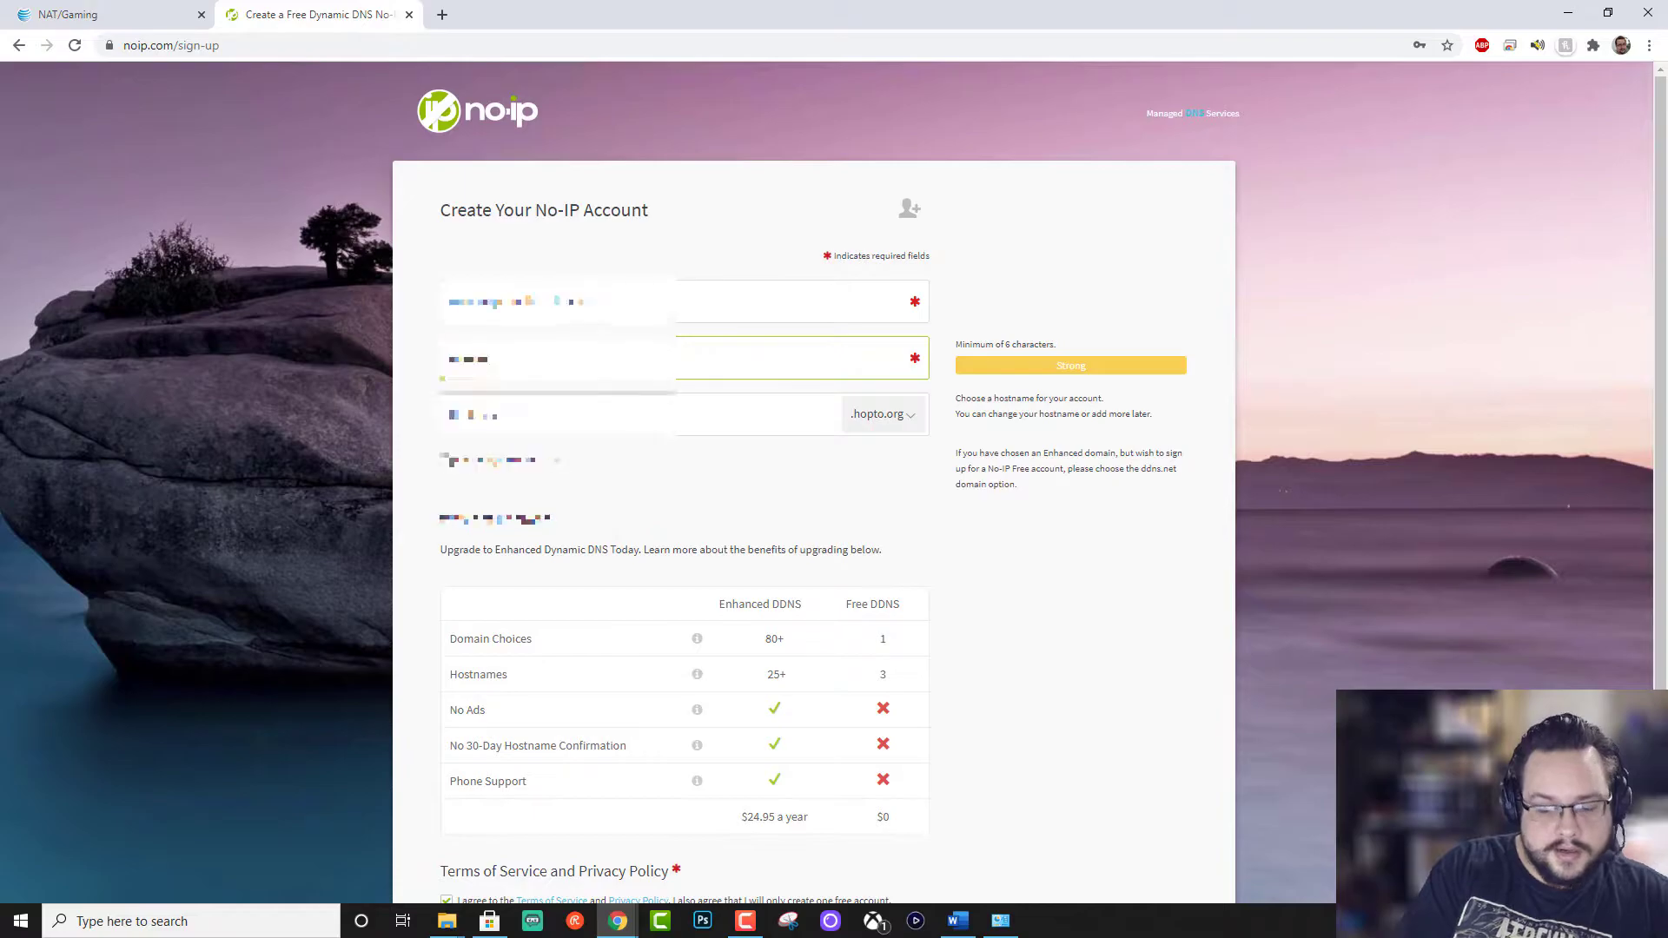
pyautogui.press('Tab')
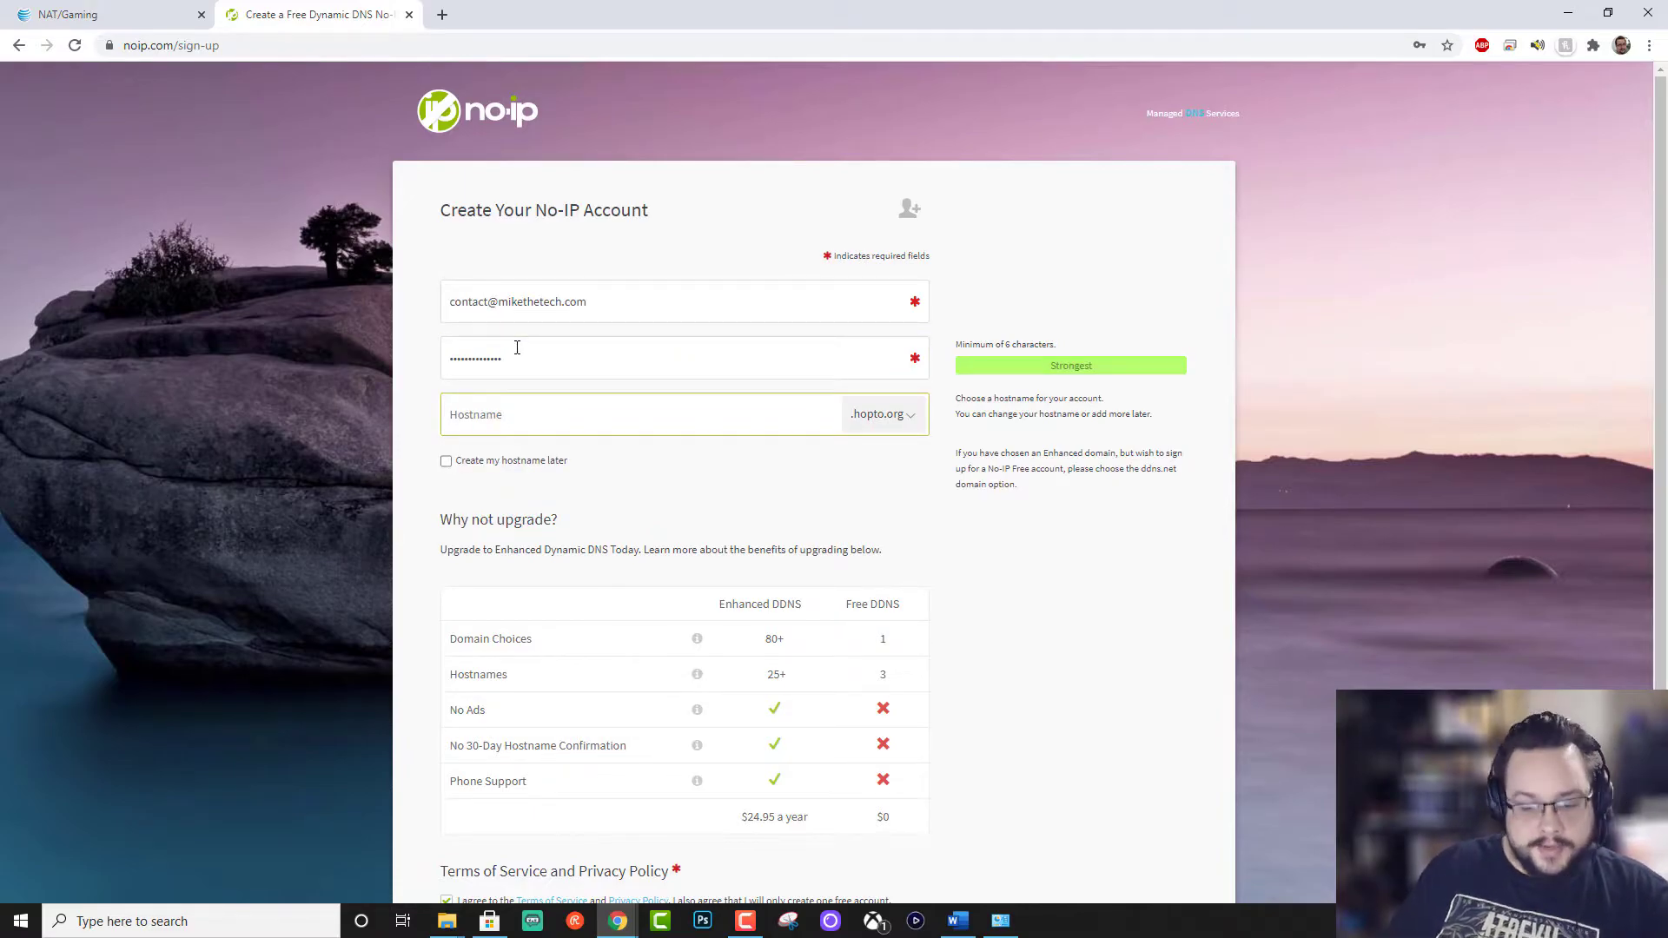
# Step: Enter a hostname on the ddns.net domain and submit the free sign-up
pyautogui.write('mikethetech')
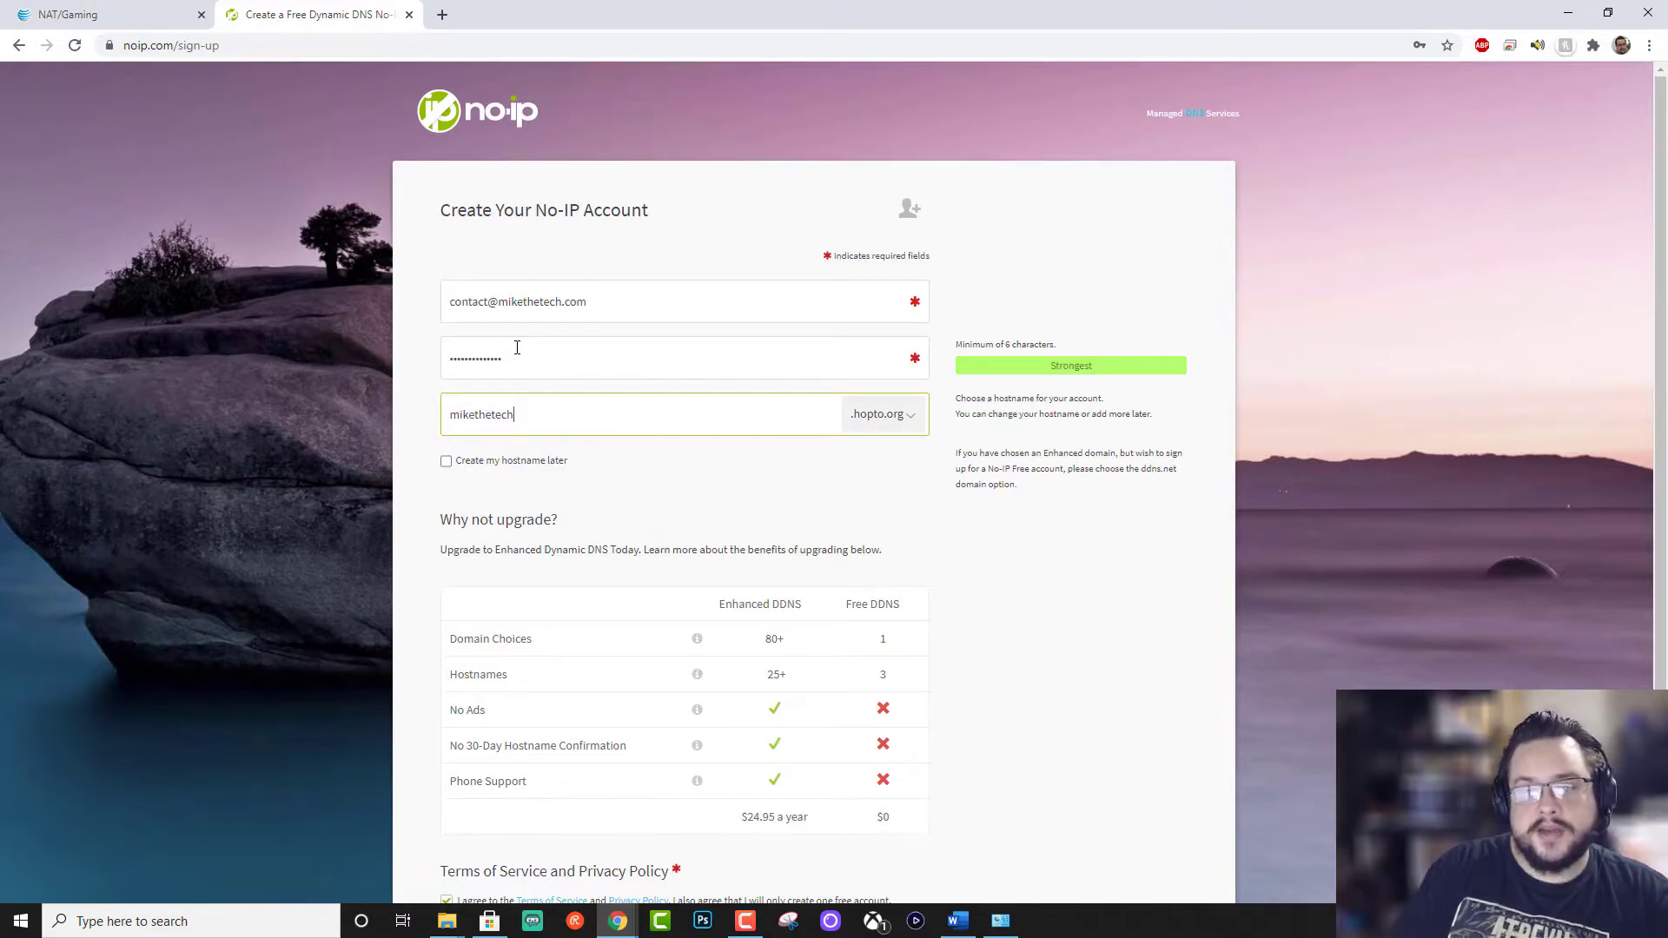
pyautogui.click(908, 416)
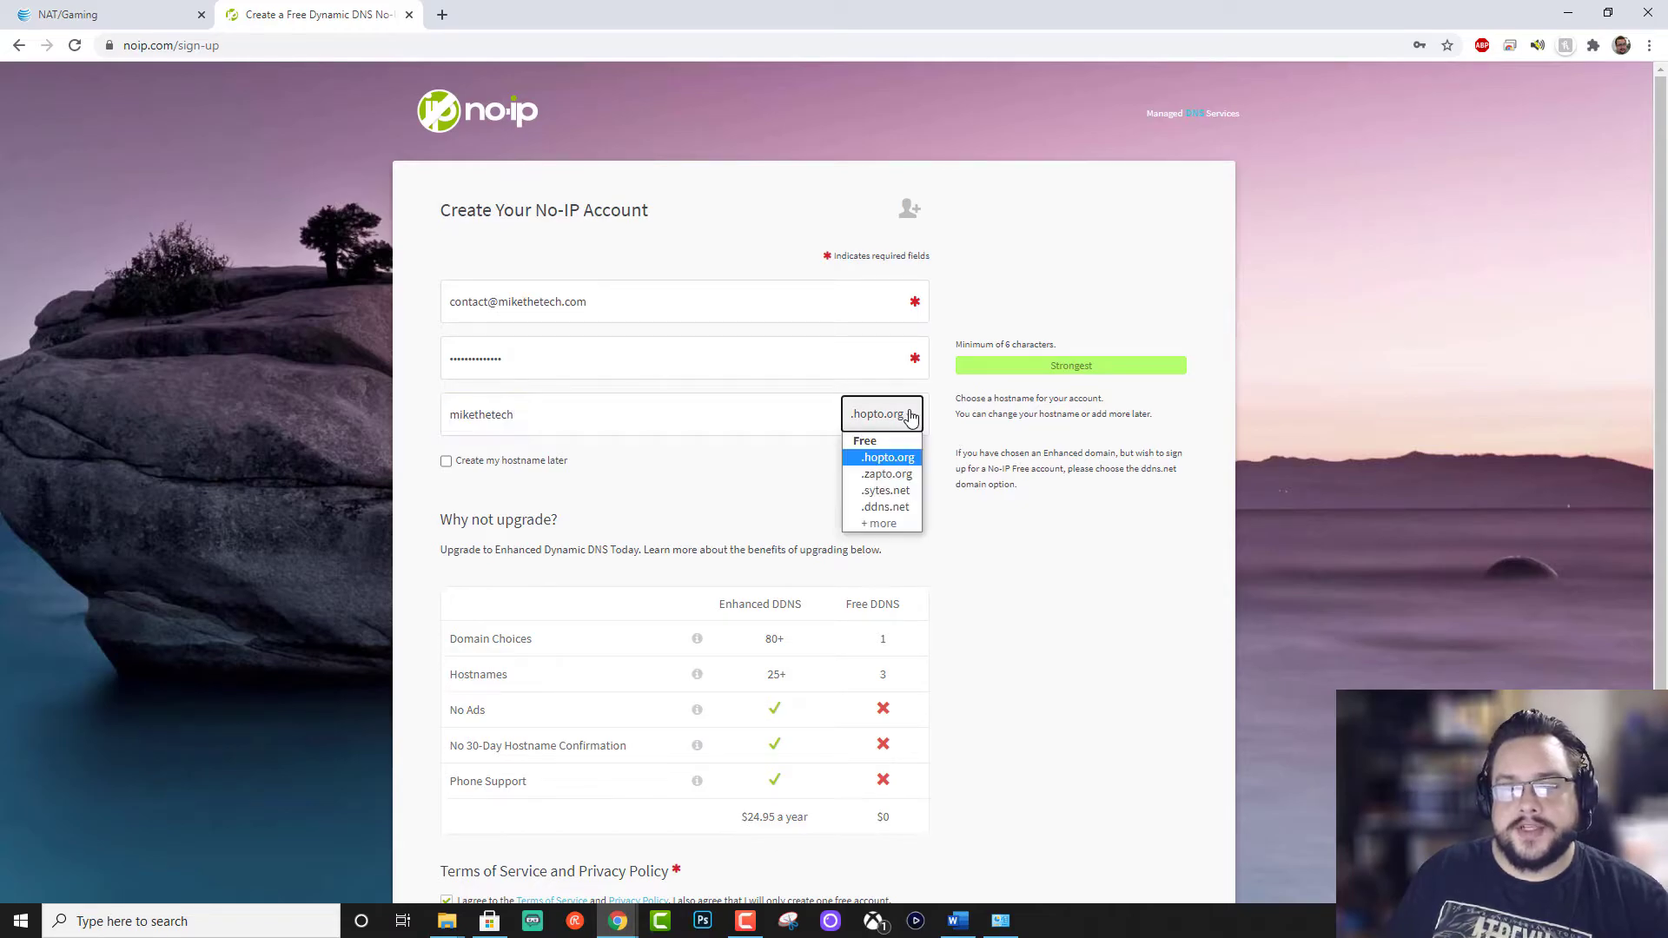
pyautogui.click(901, 509)
pyautogui.click(889, 476)
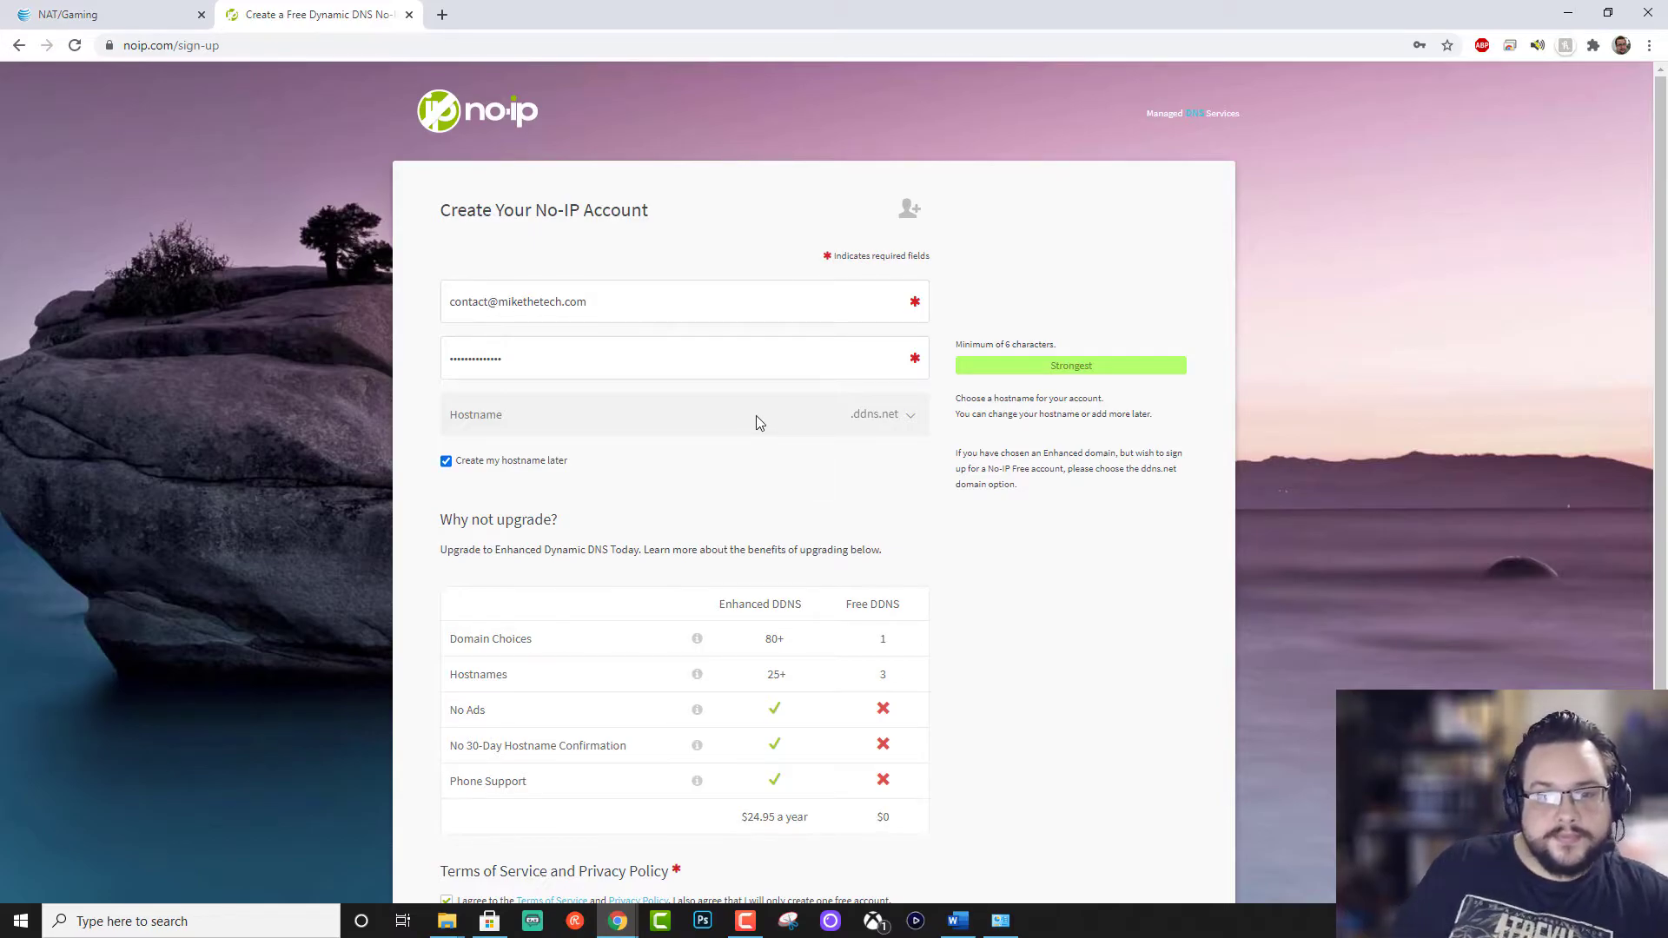
pyautogui.click(446, 460)
pyautogui.click(489, 421)
pyautogui.write('mikethetech')
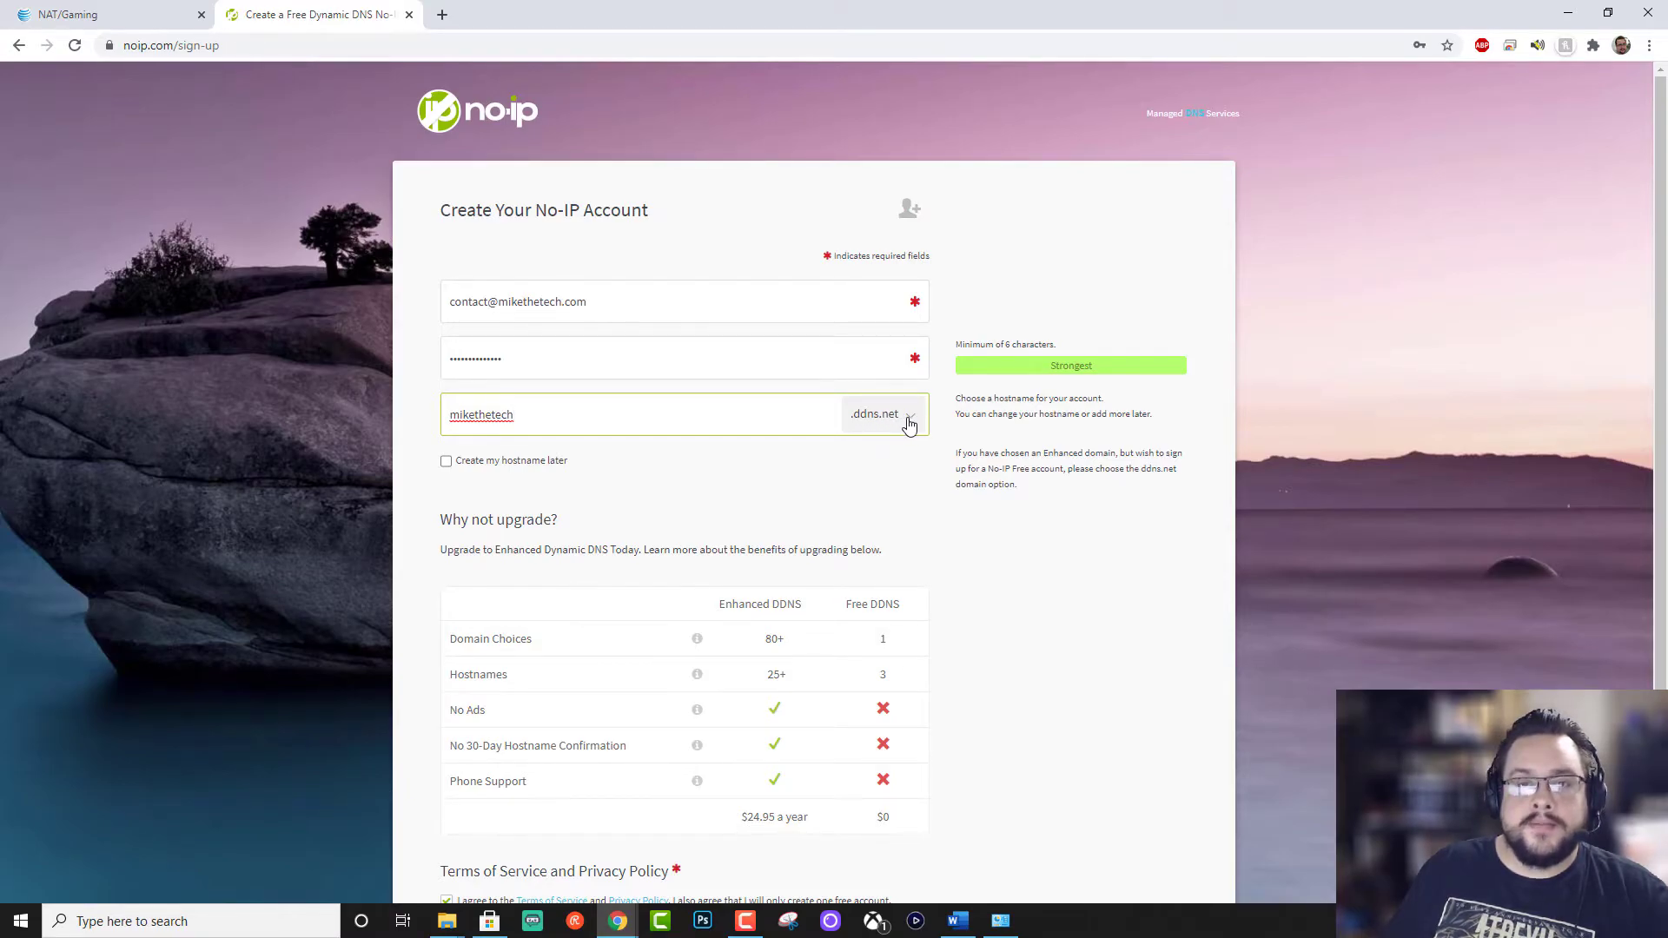
pyautogui.scroll(-3, 969, 461)
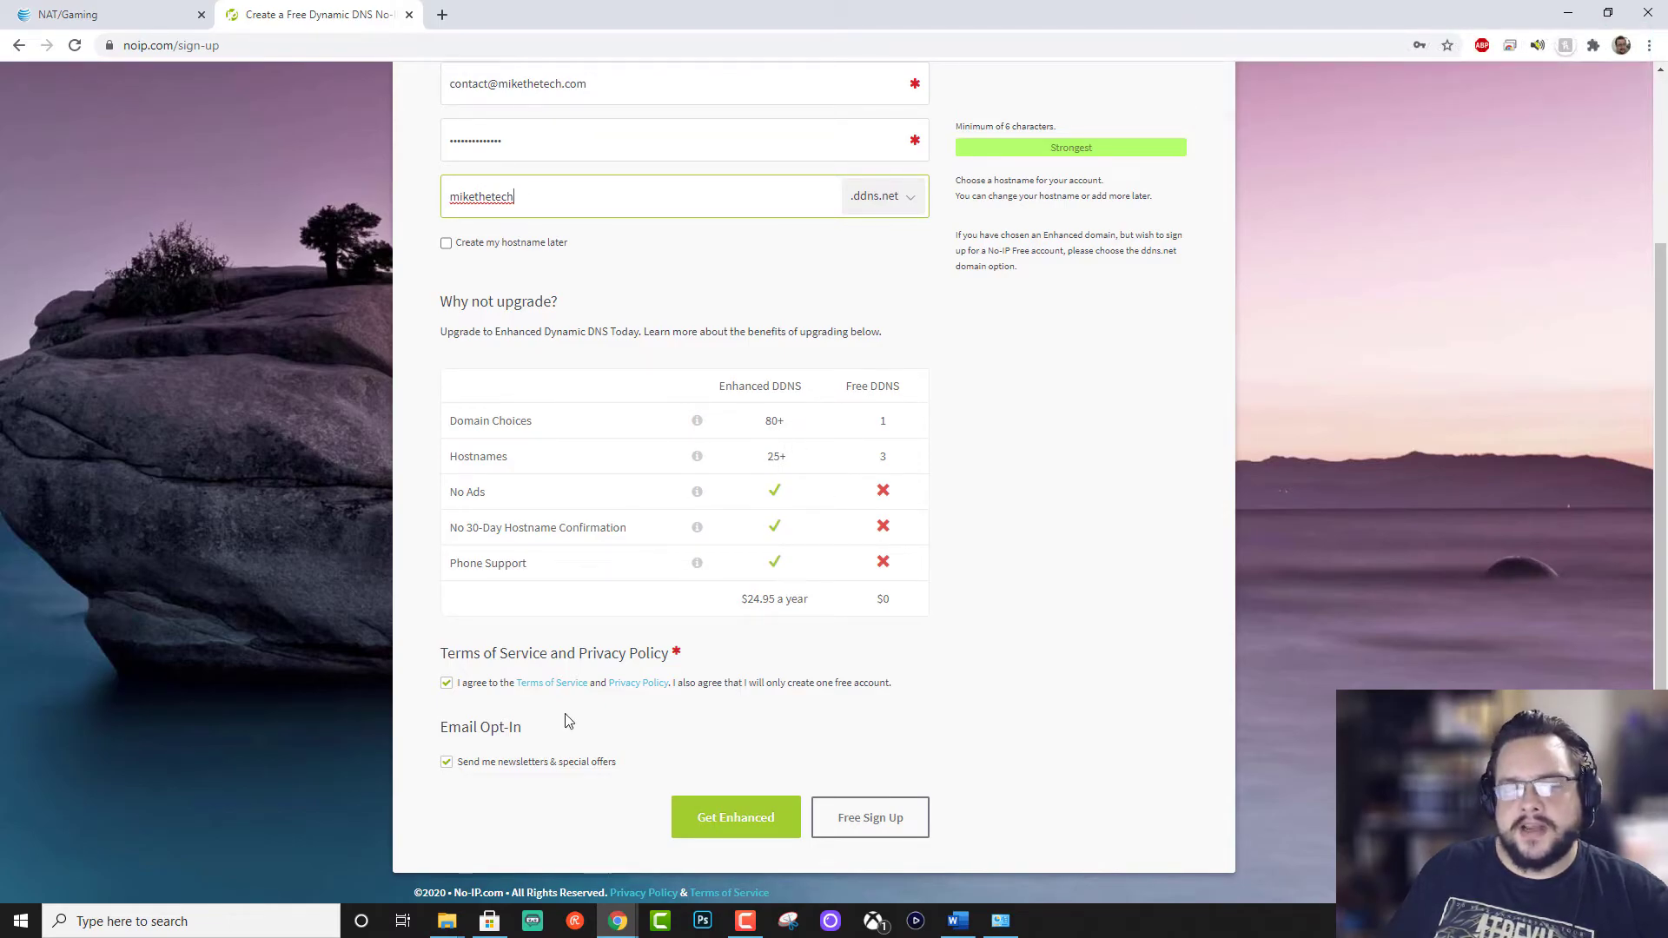
pyautogui.click(868, 816)
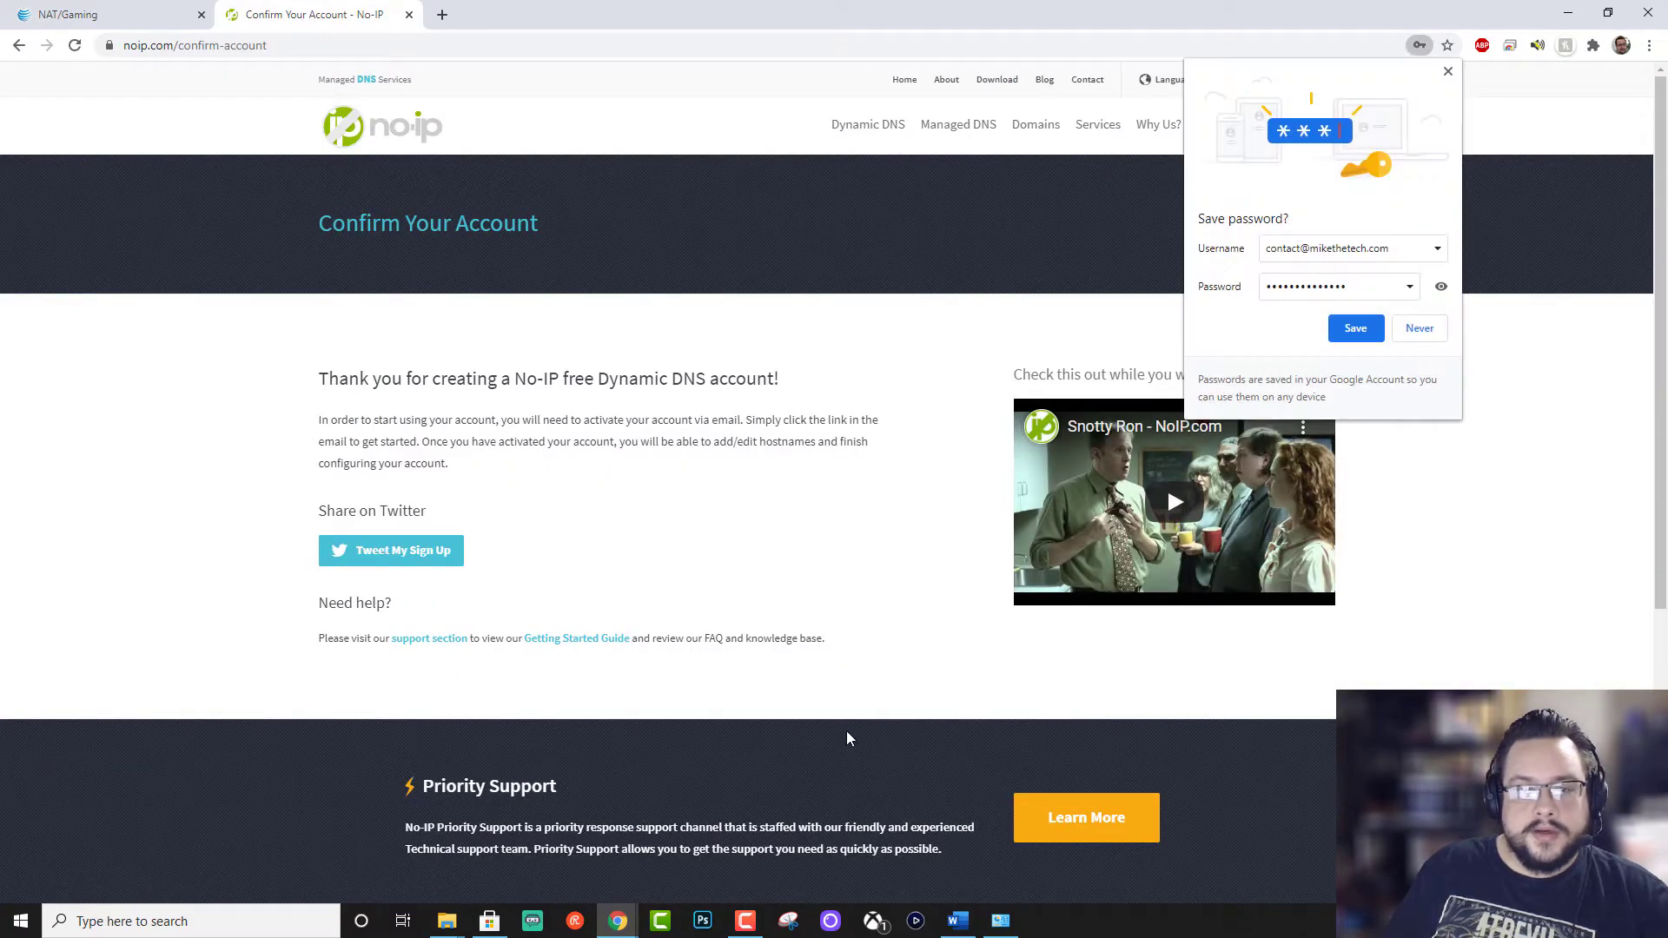
# Step: Save the new No-IP account's password in Chrome
pyautogui.click(1353, 330)
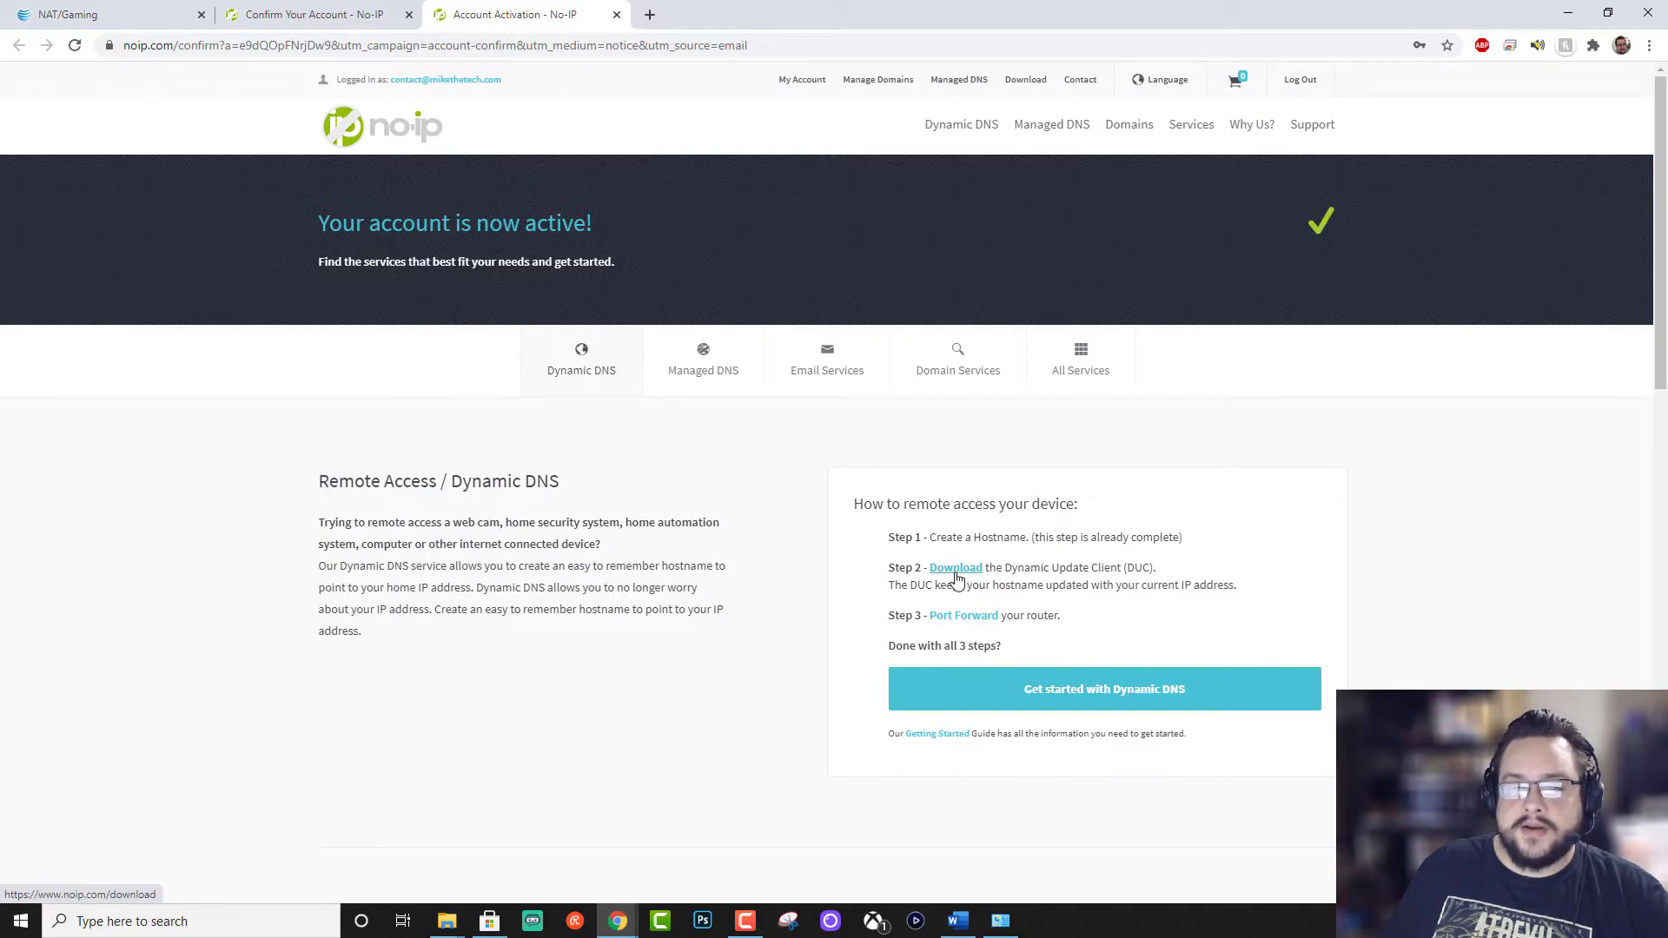
# Step: Download DUCSetup_v4_1_1.exe and install No-IP DUC v4.1.1 into the default folder
pyautogui.click(957, 577)
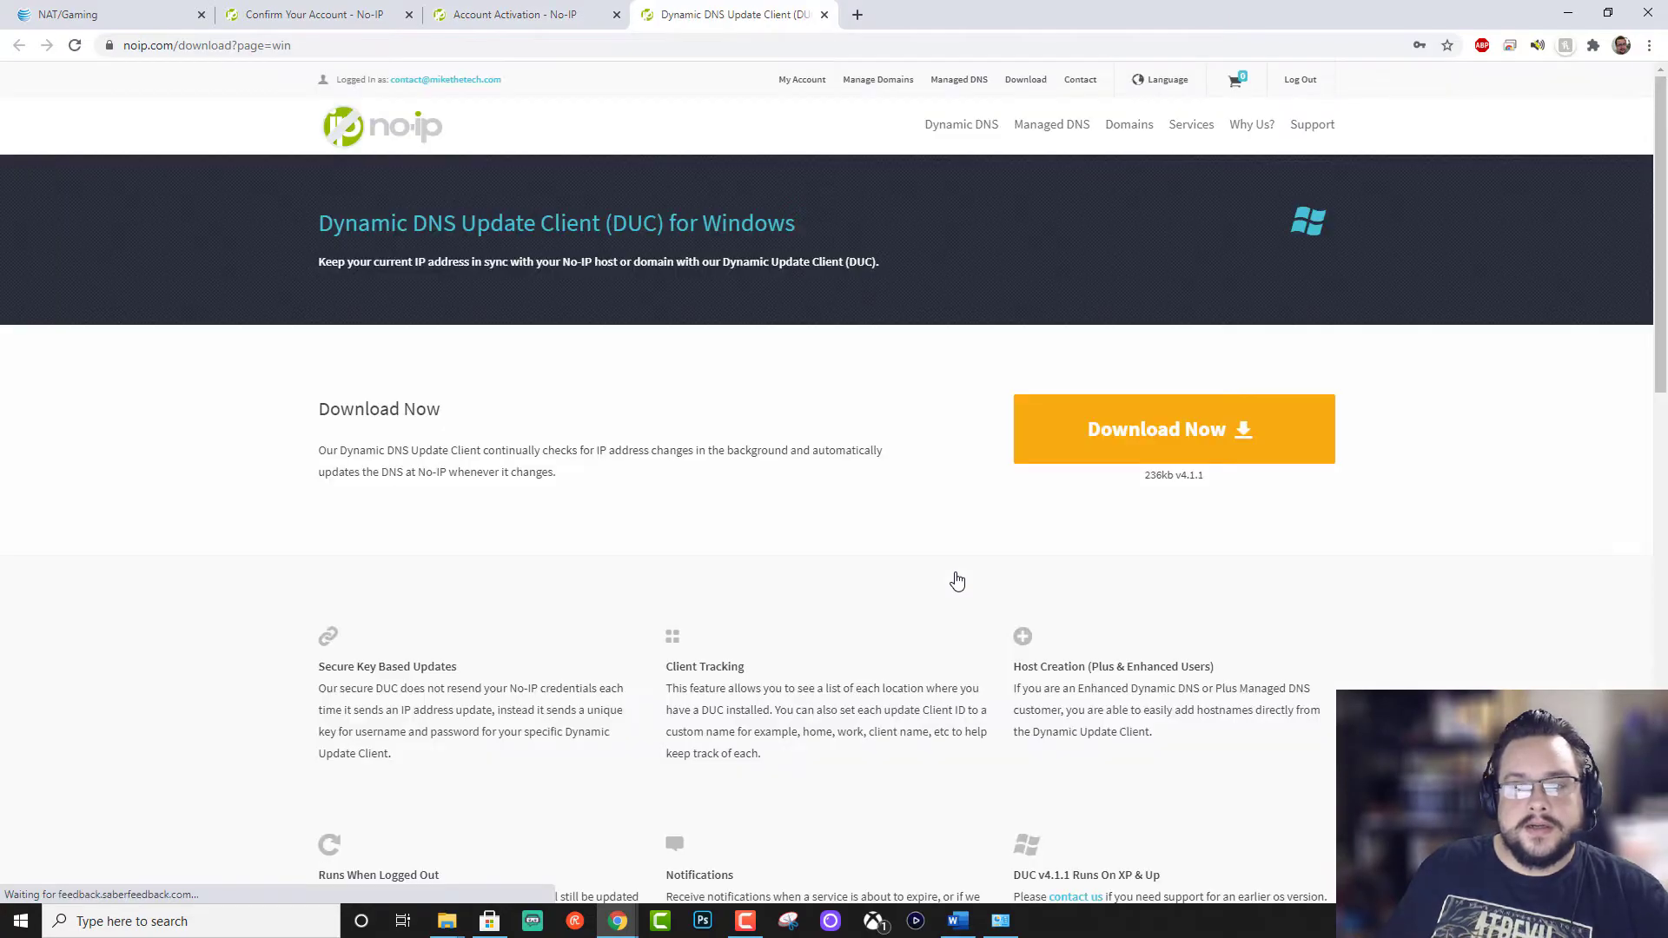
pyautogui.click(1176, 432)
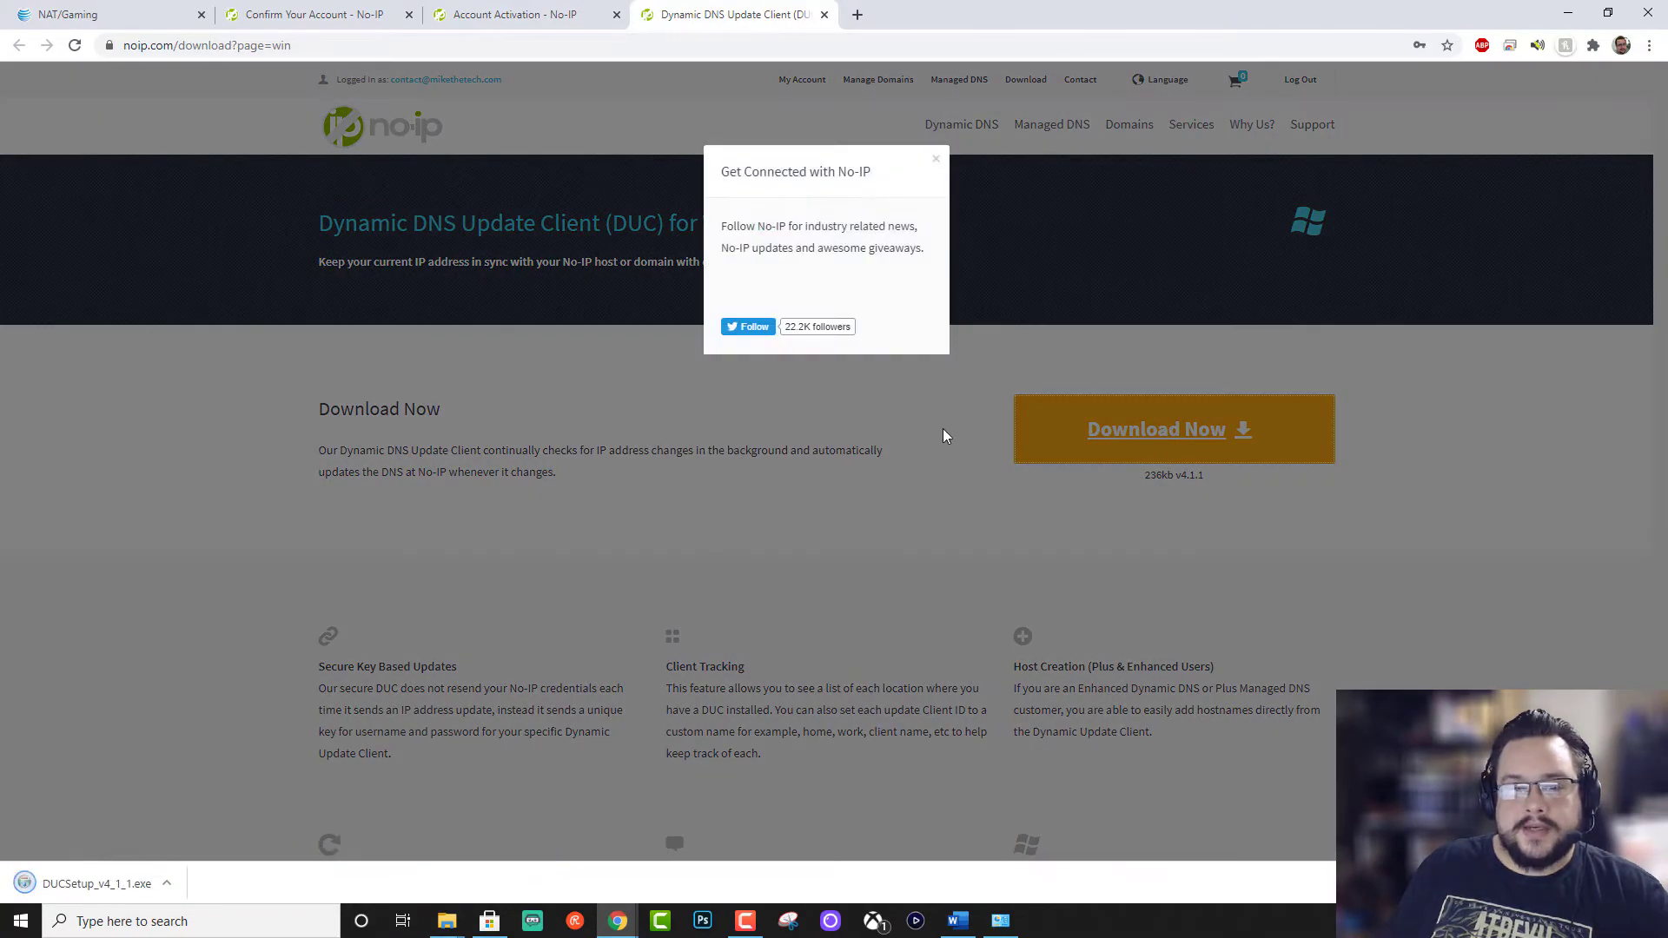
pyautogui.click(53, 881)
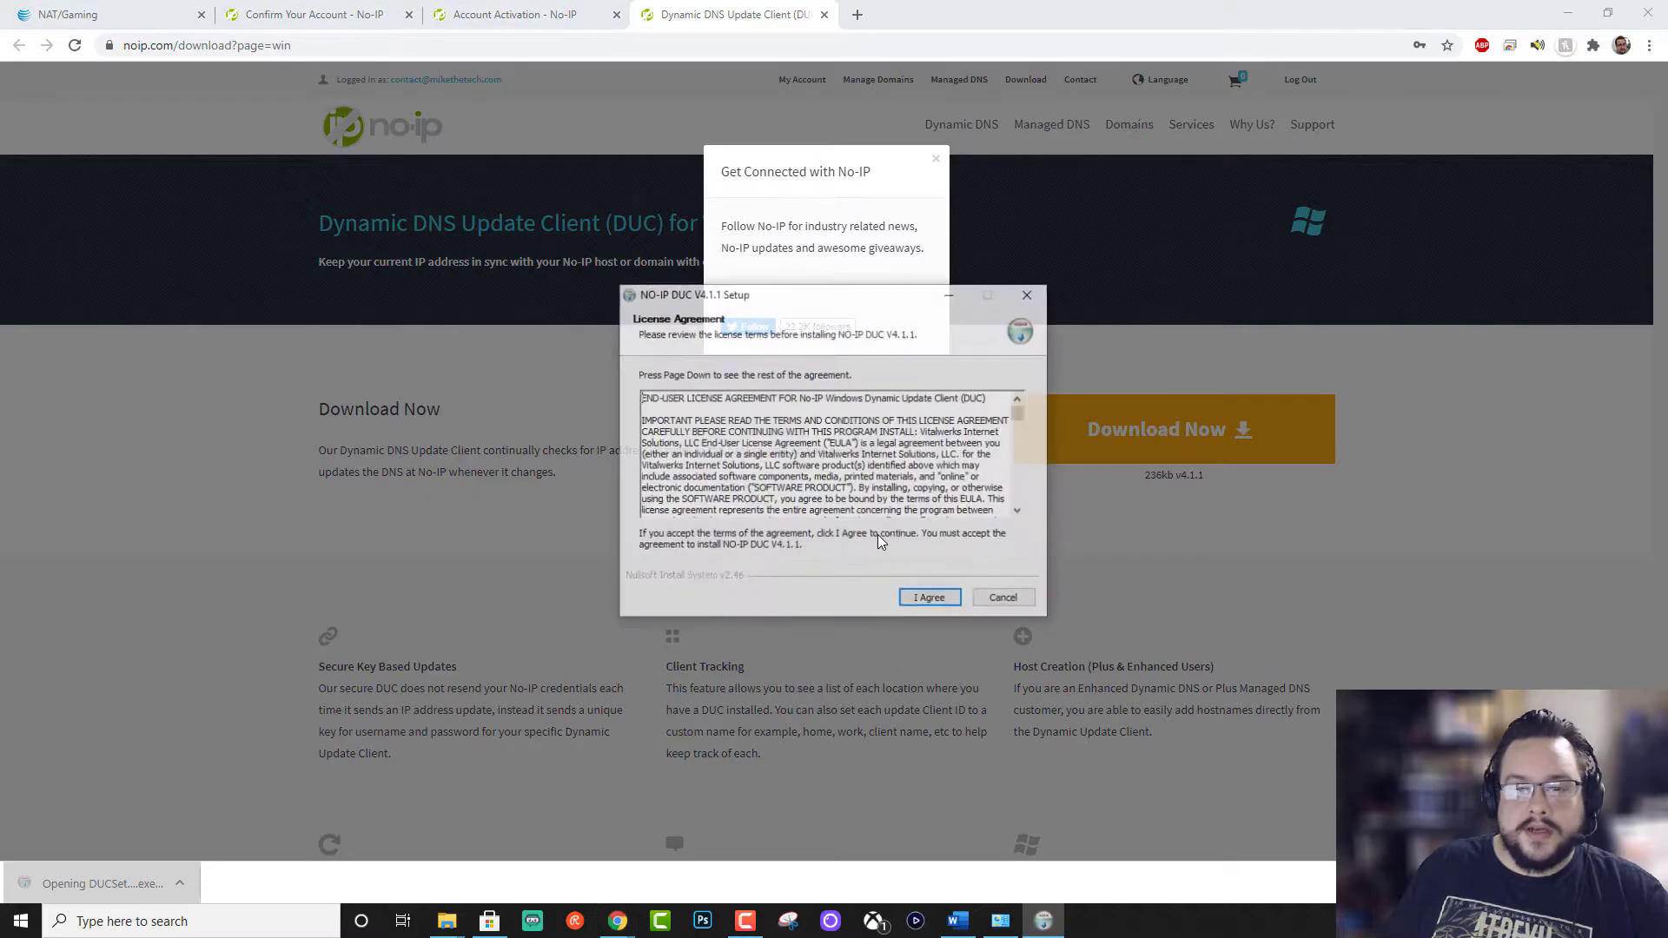
pyautogui.click(929, 599)
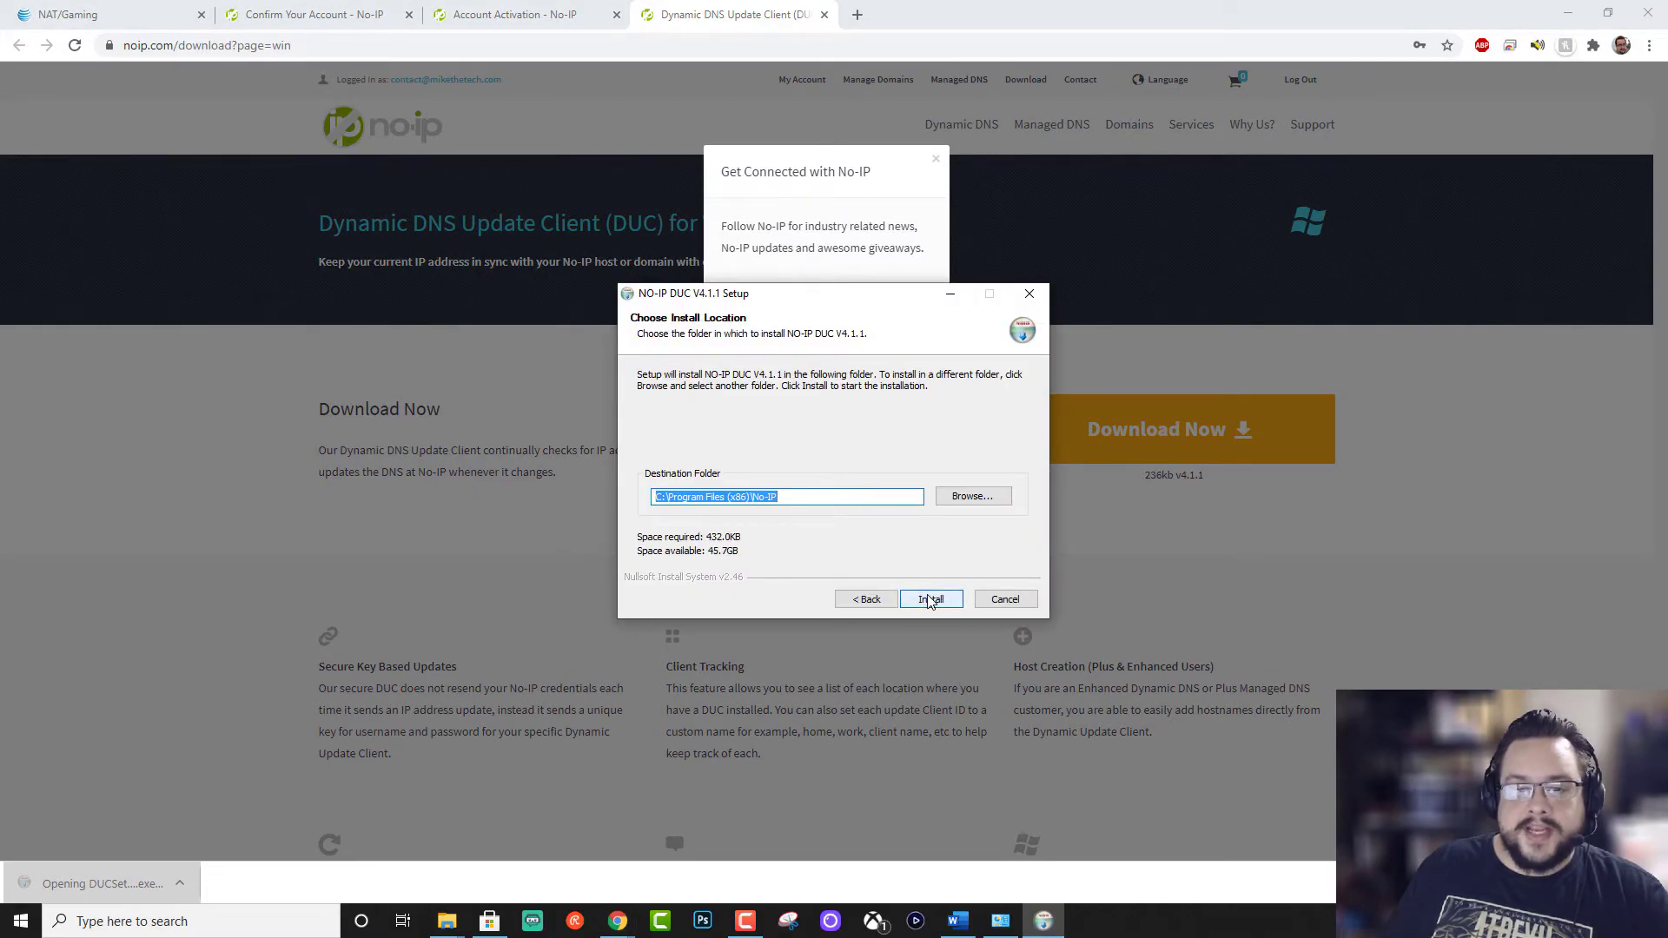
pyautogui.click(929, 599)
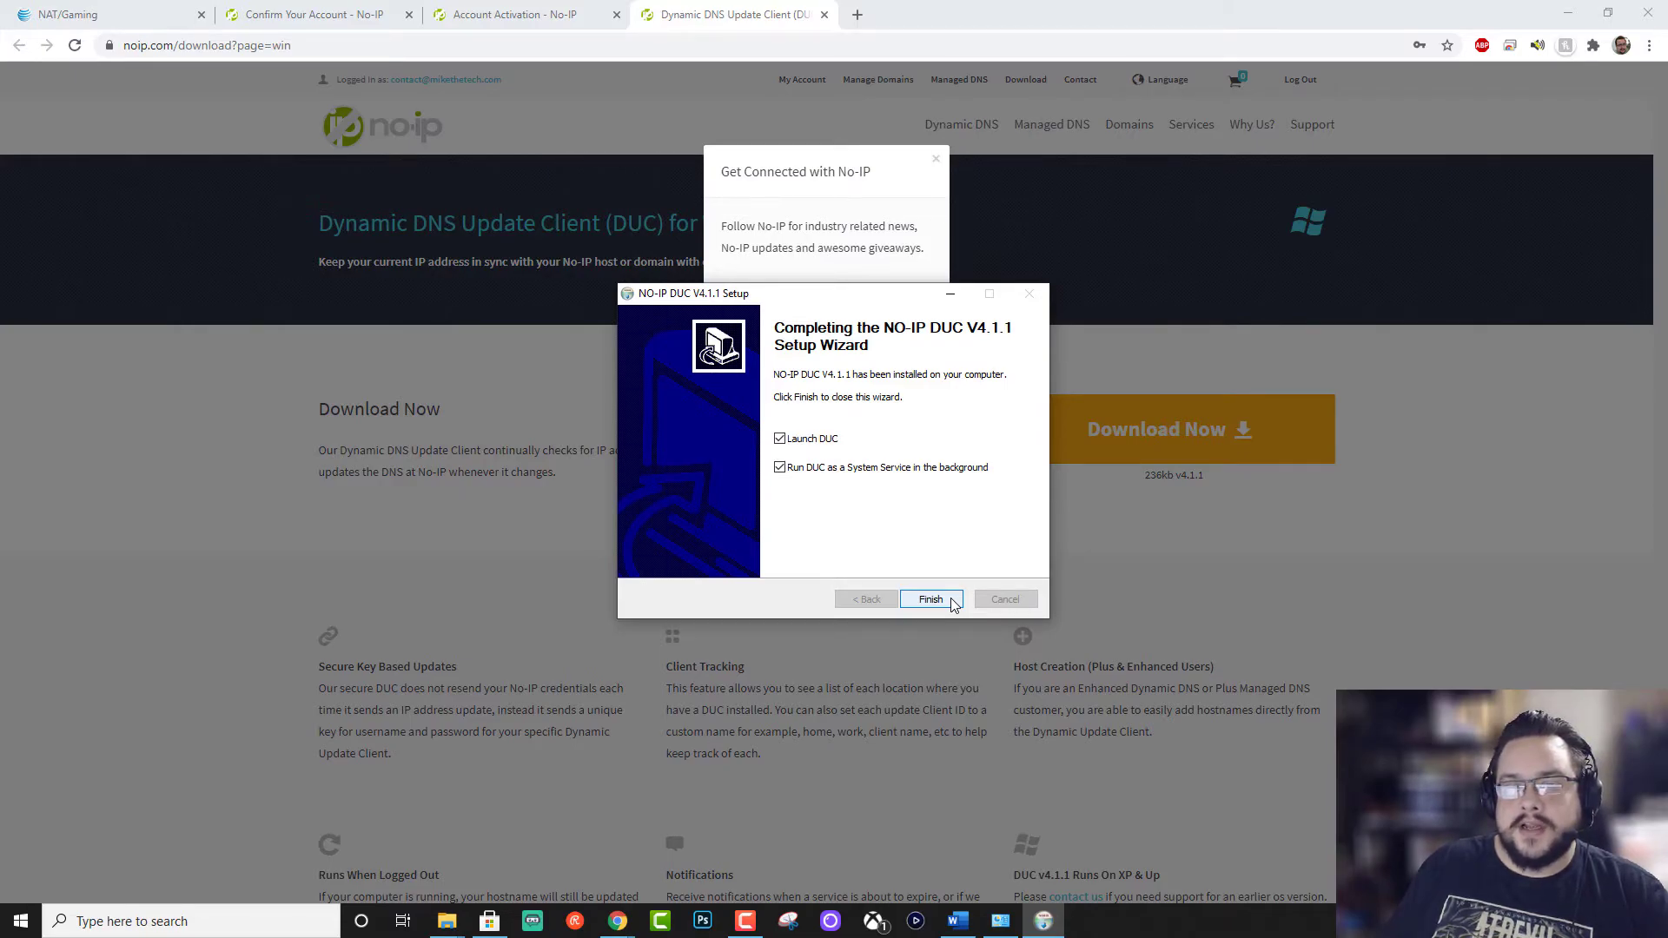
# Step: Finish setup to launch DUC and sign in with the No-IP account e-mail and password
pyautogui.click(951, 601)
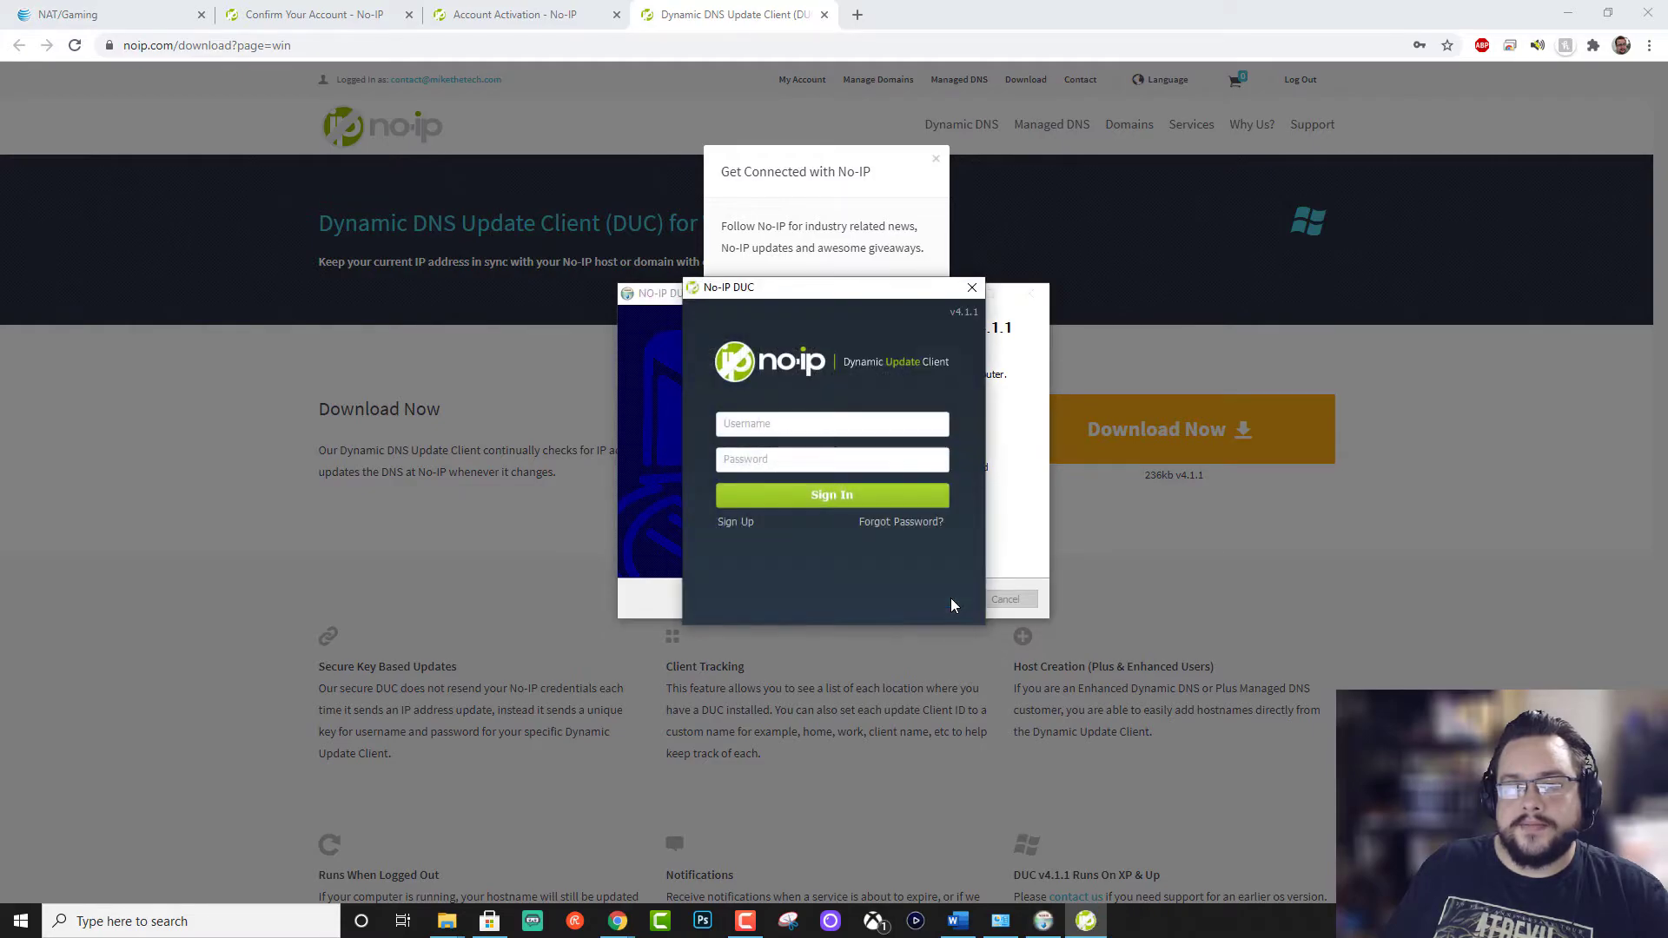
pyautogui.press('Tab')
pyautogui.write('••••••••••••••')
pyautogui.press('Return')
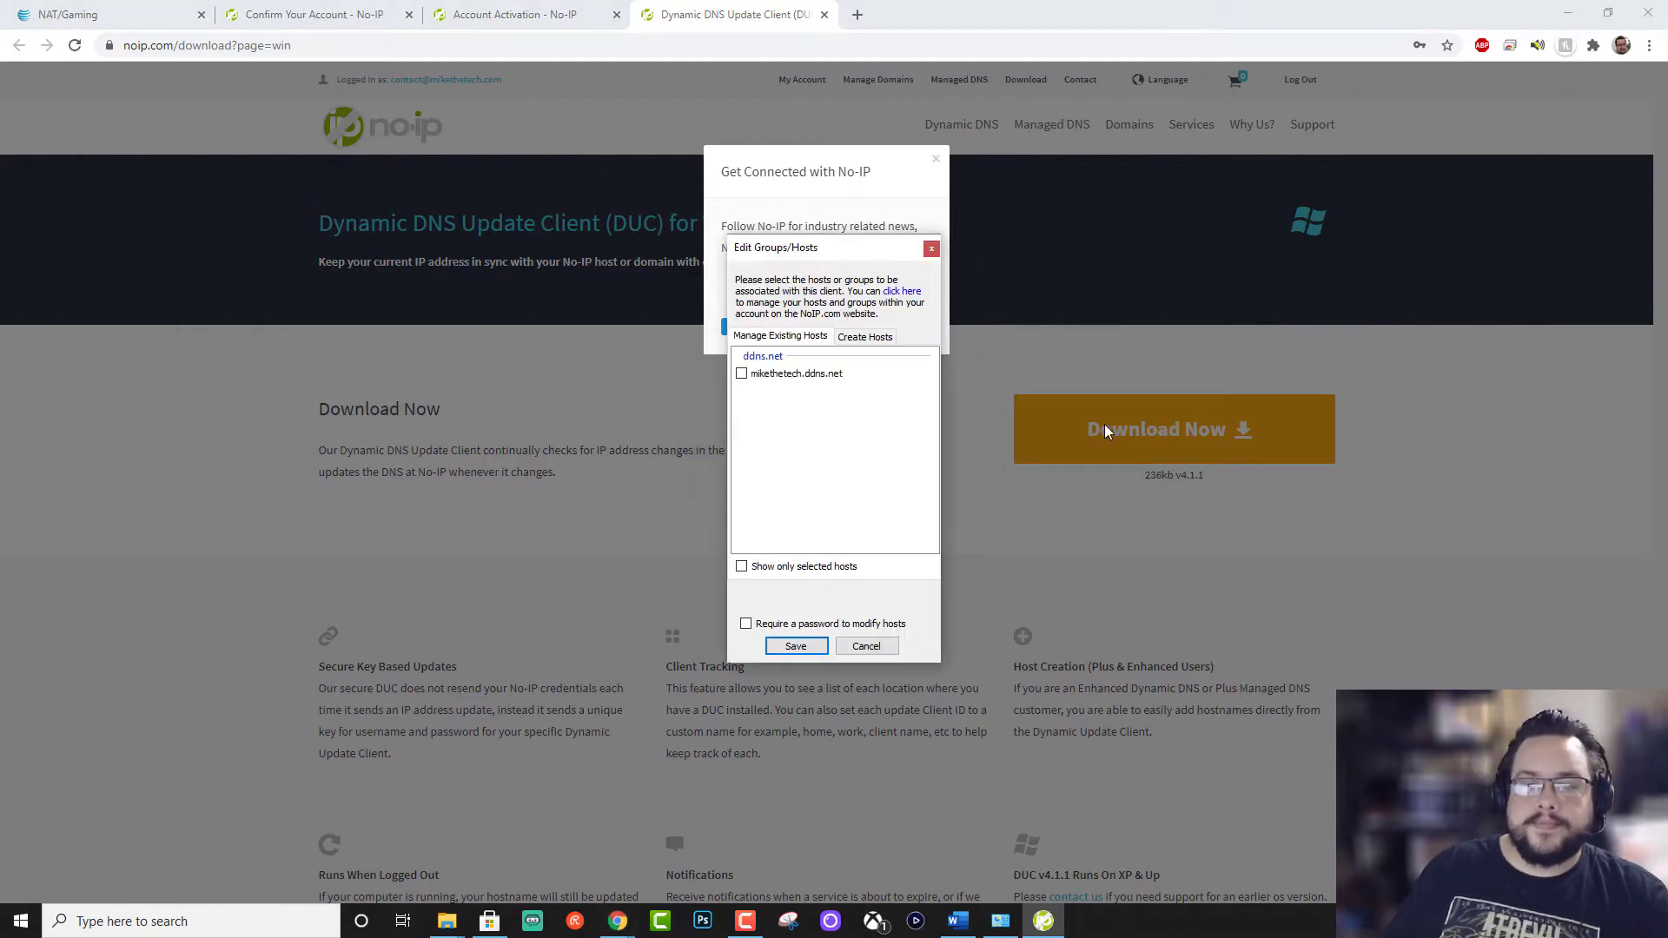
# Step: Select the ddns.net hostname for updating, save it, and centre the DUC window
pyautogui.click(798, 375)
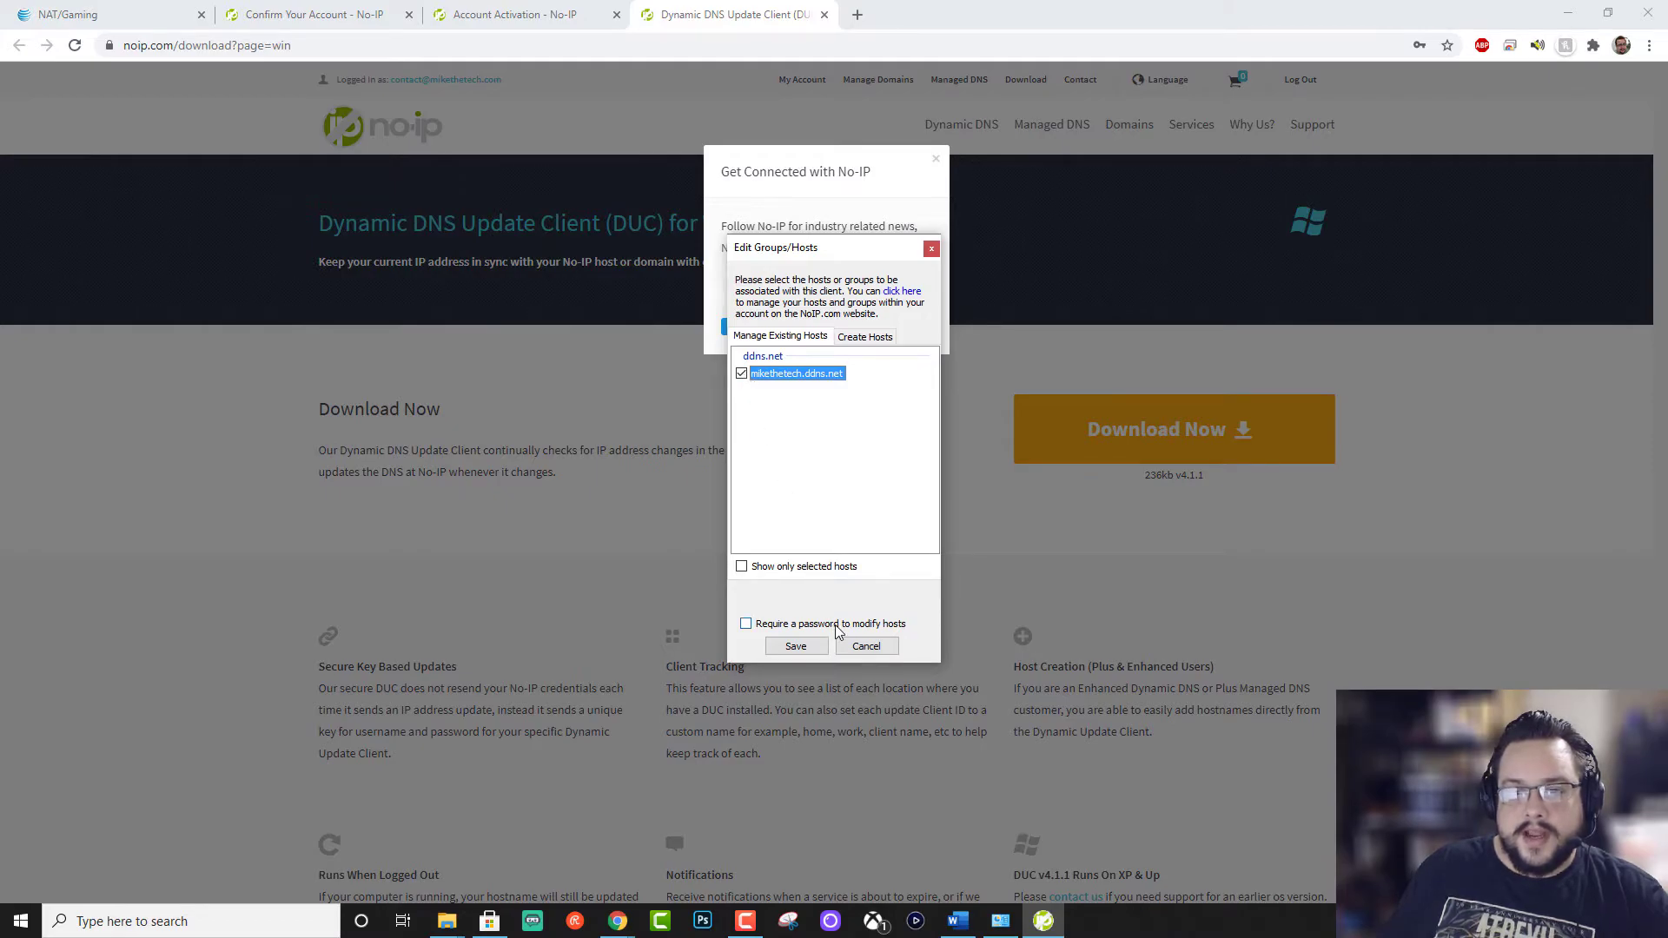
pyautogui.click(815, 647)
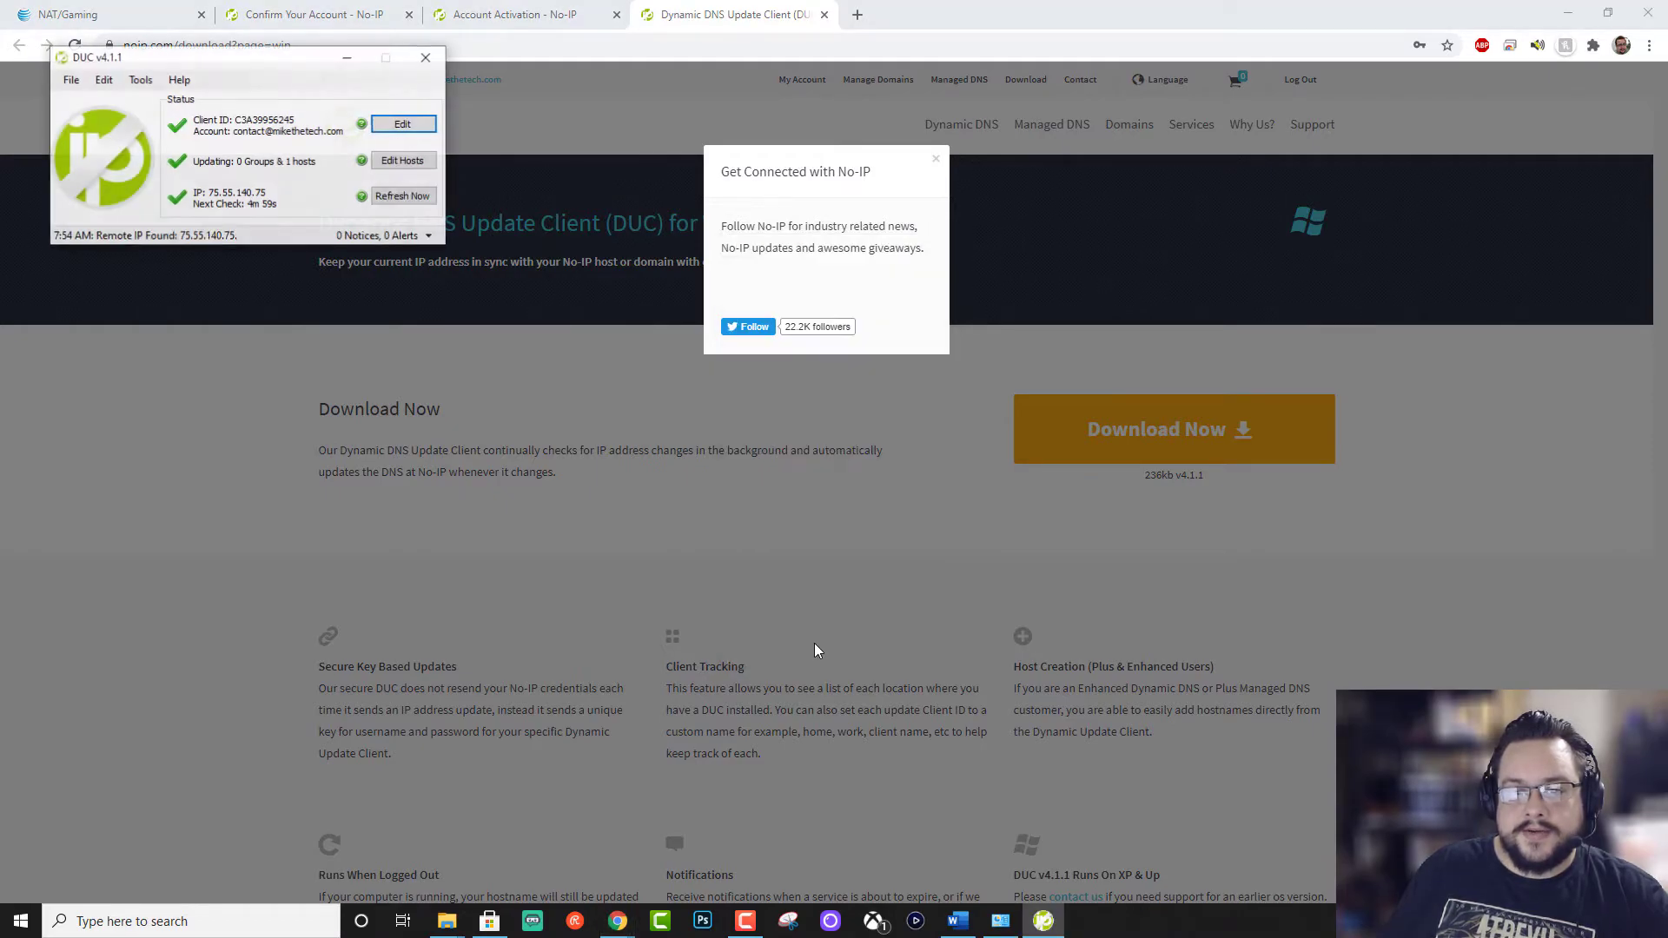
pyautogui.moveTo(263, 66); pyautogui.dragTo(875, 328)
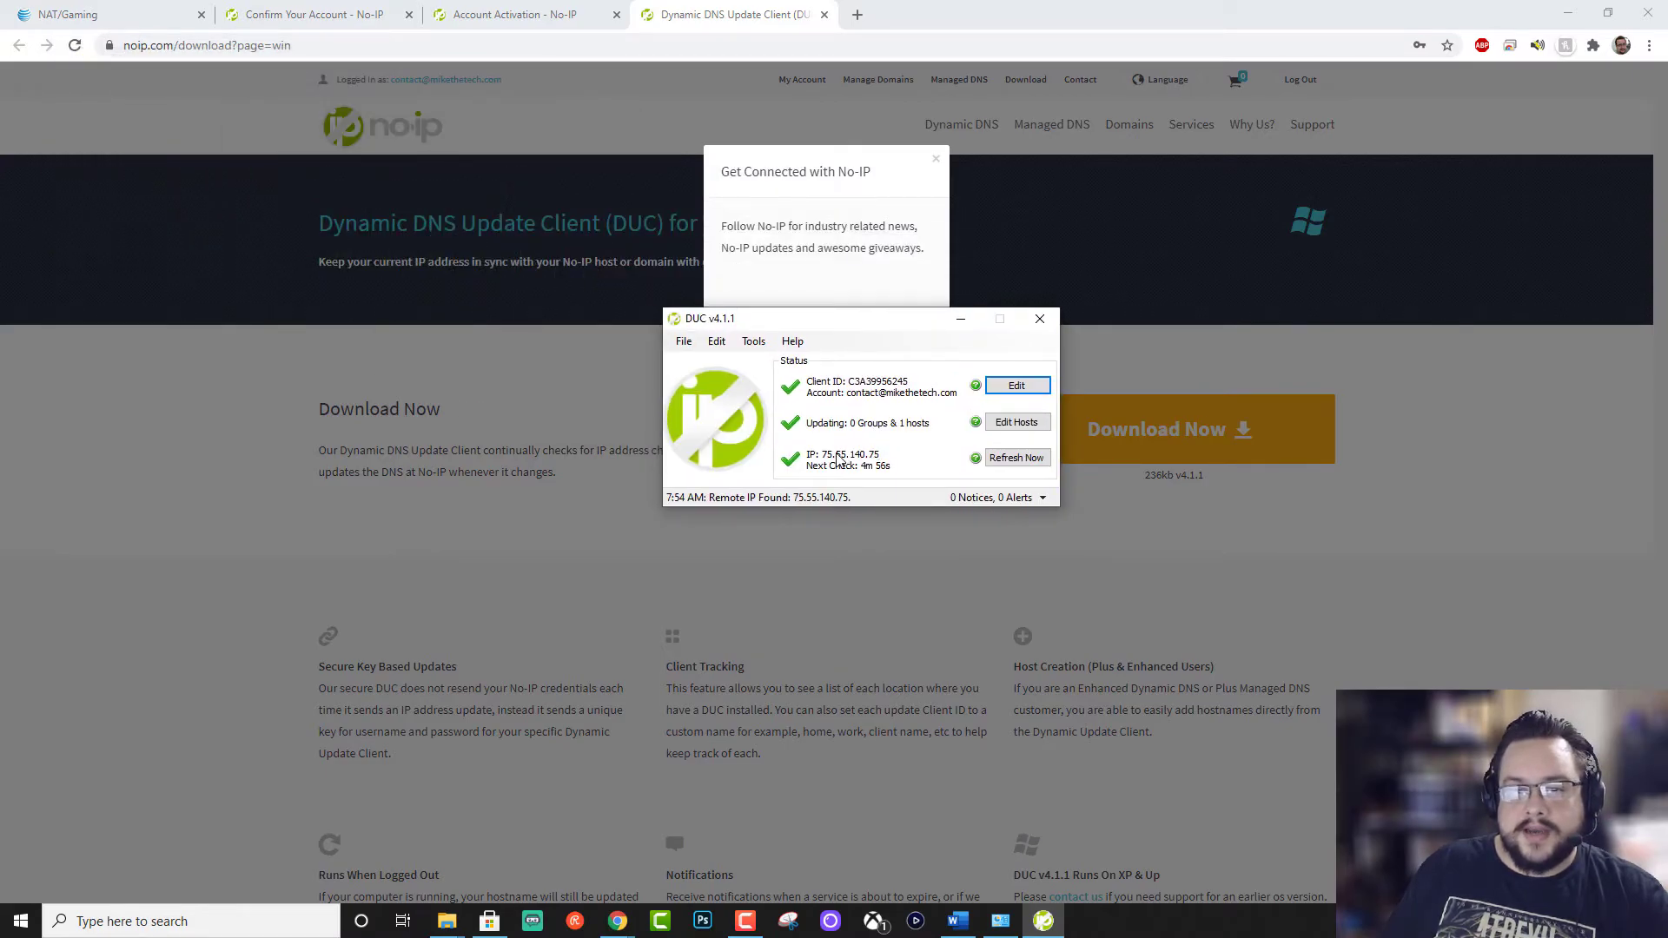